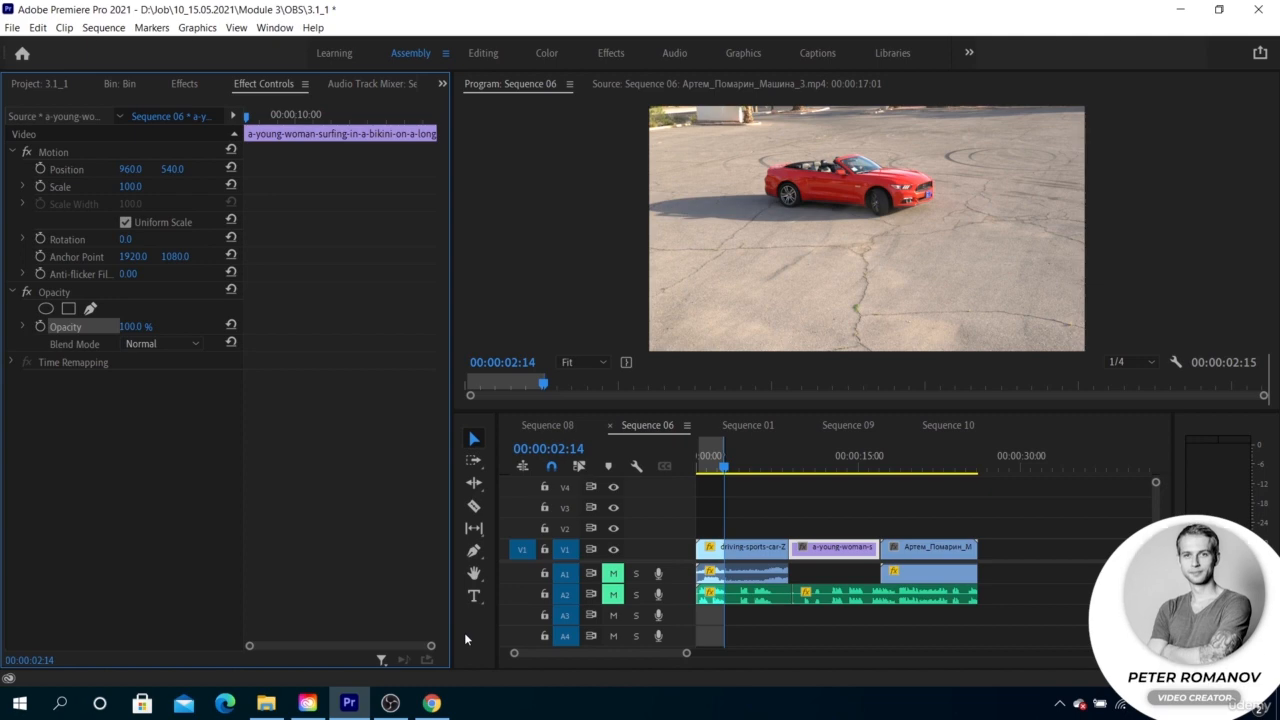
Step: Find the Drop Shadow effect in the Perspective group of the video effects
click(184, 83)
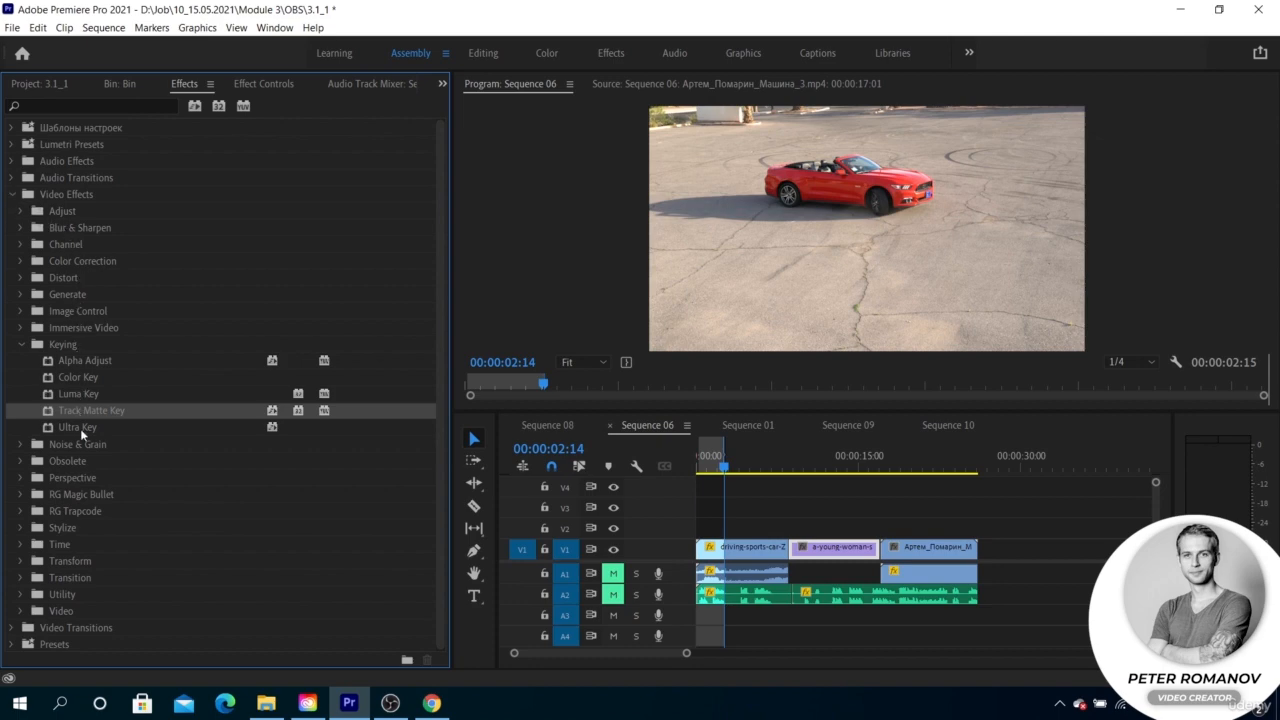
click(18, 478)
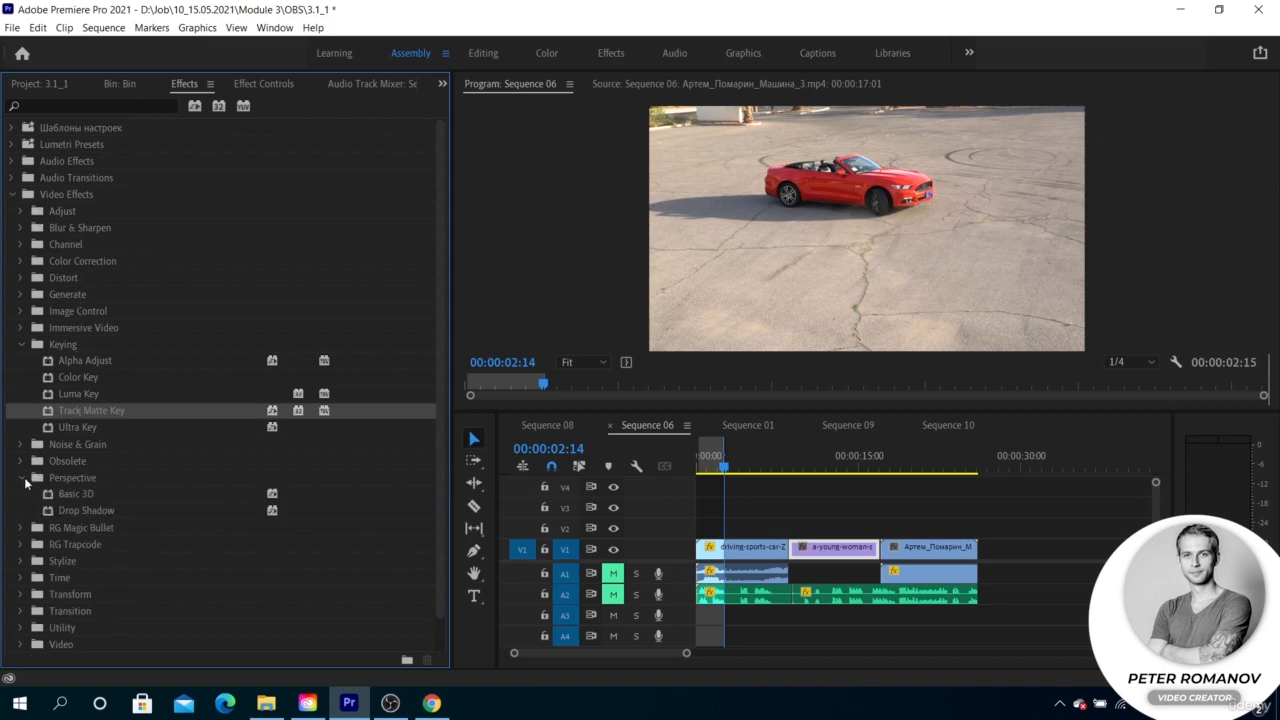
click(96, 511)
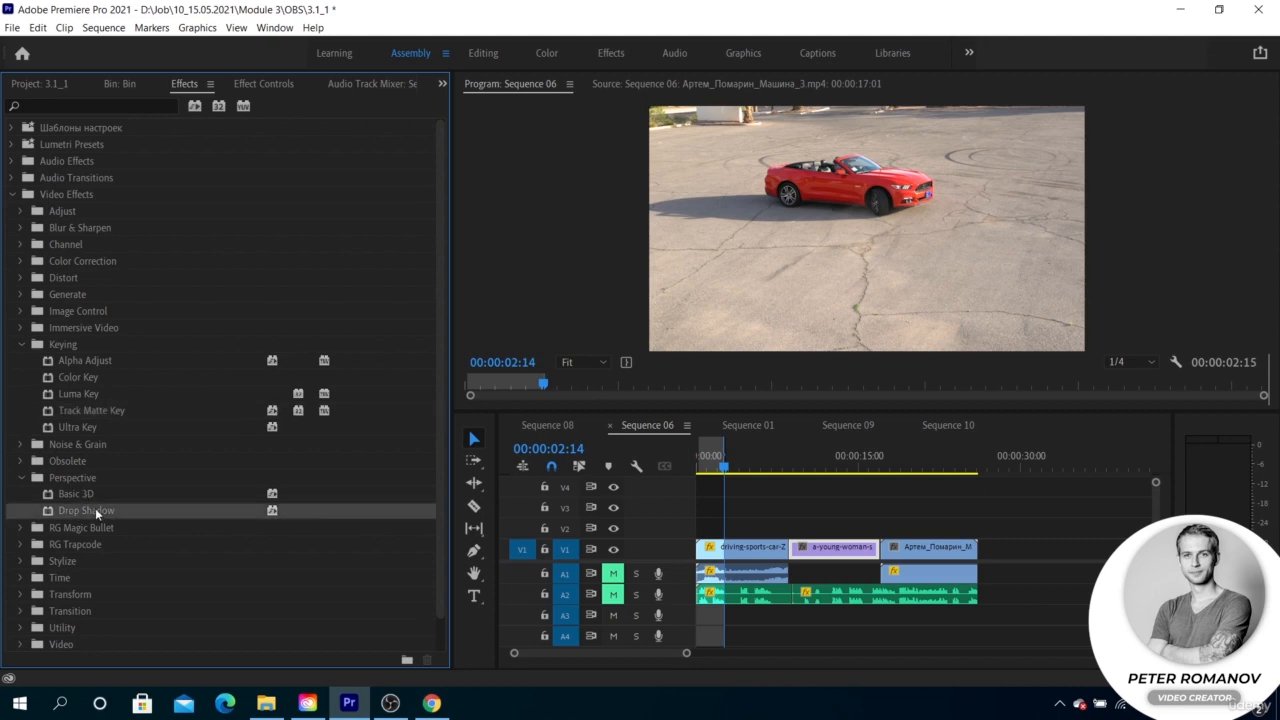
scroll(118, 498, down, 1)
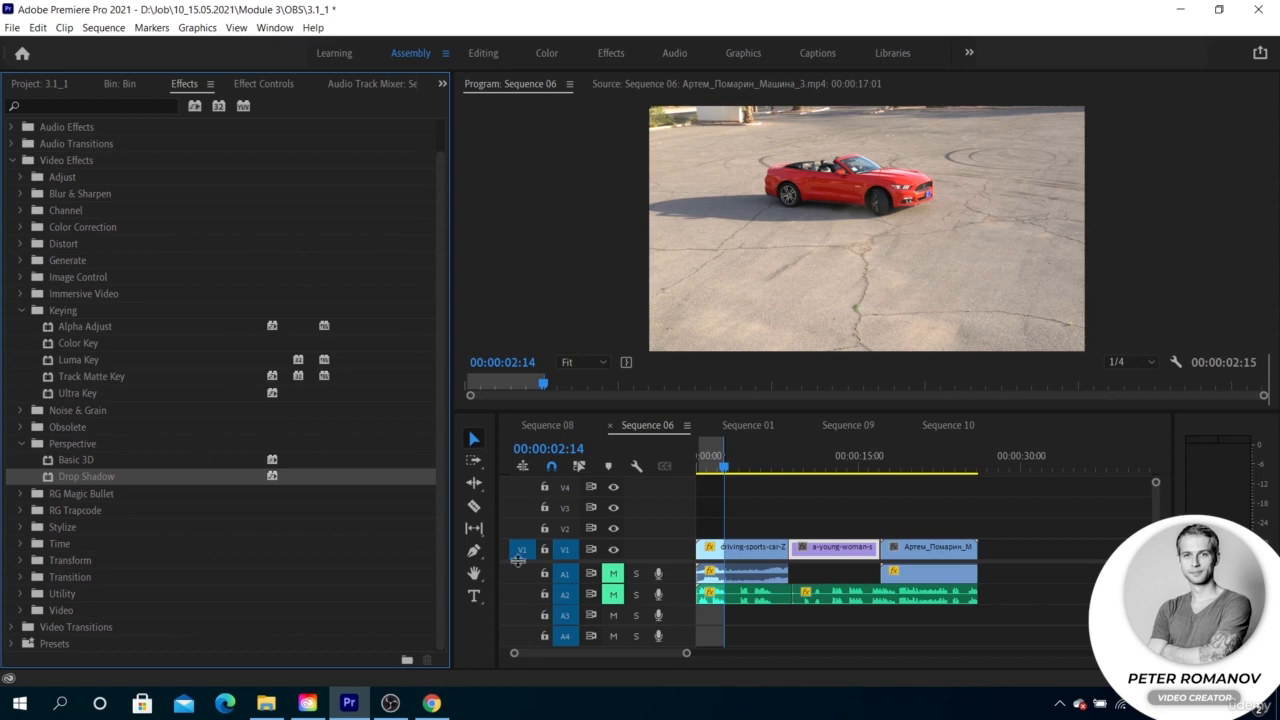
Step: Add a title reading "TEXT" over the car footage at 00:00:02:14 on track V2
click(474, 595)
click(784, 237)
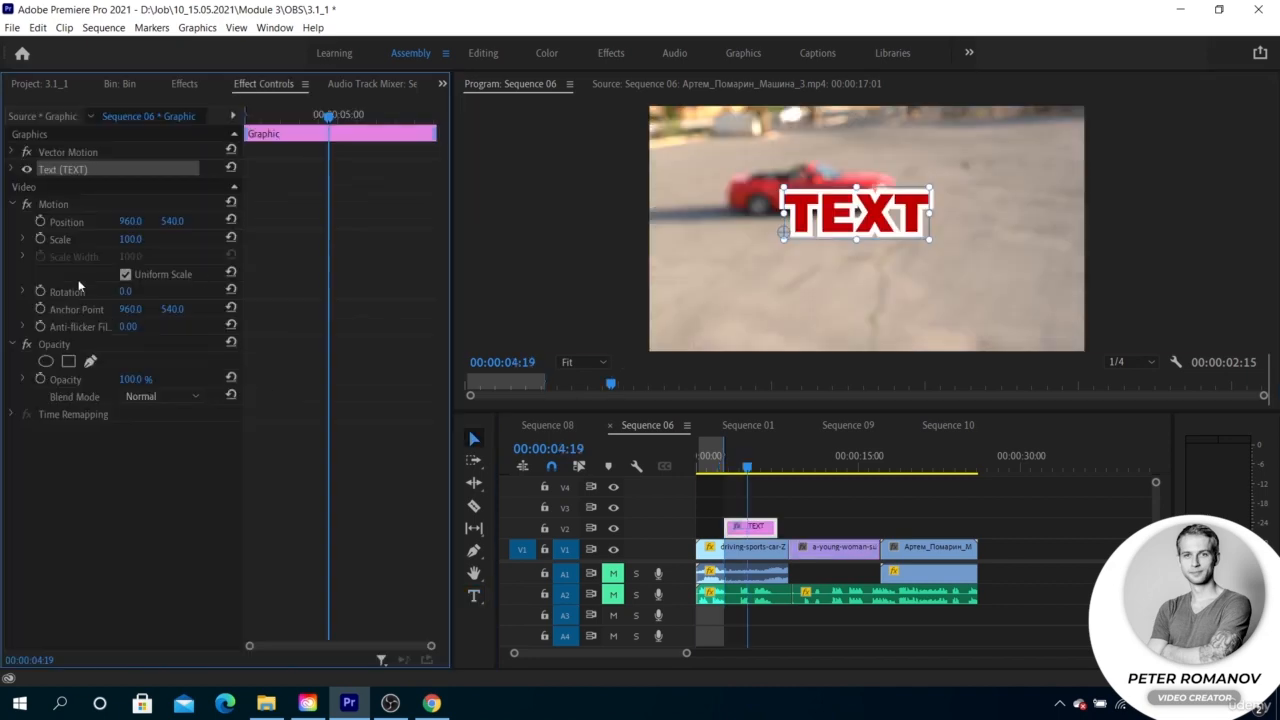
Step: Try toggling the title's built-in Stroke, Background and Shadow options, returning each to its original state
click(13, 170)
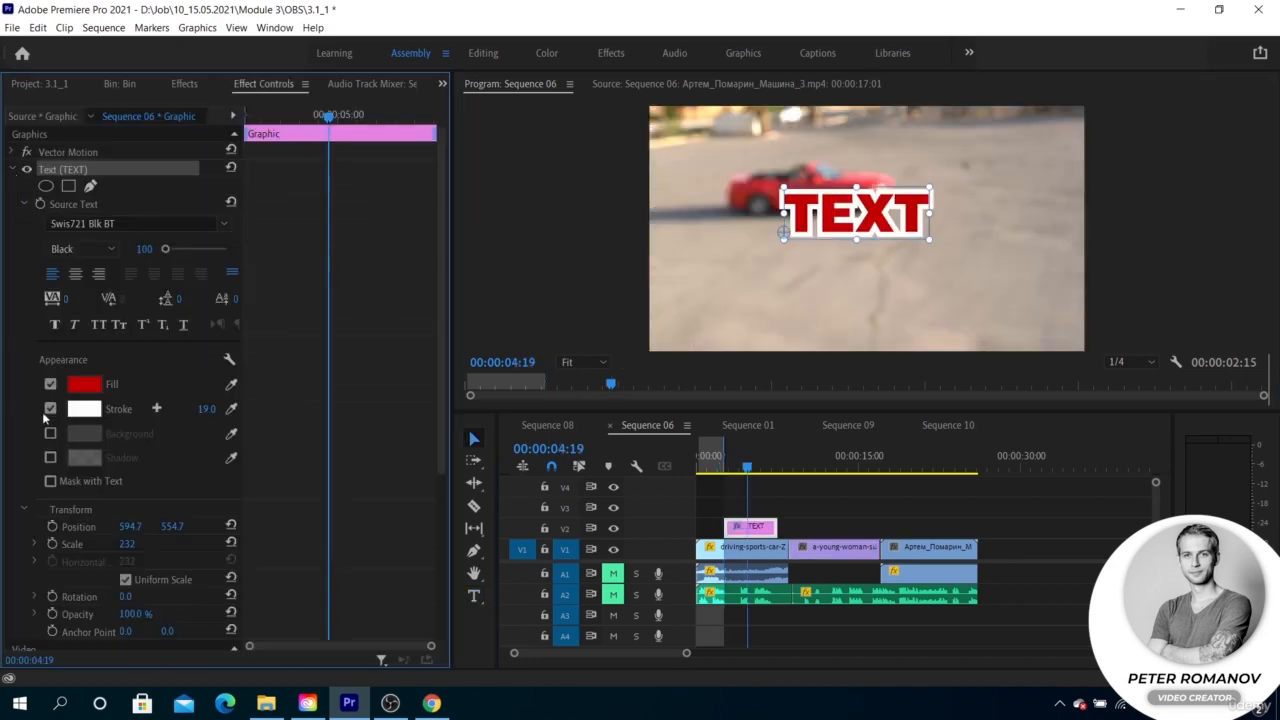
click(50, 409)
click(50, 409)
click(50, 433)
click(50, 433)
click(50, 457)
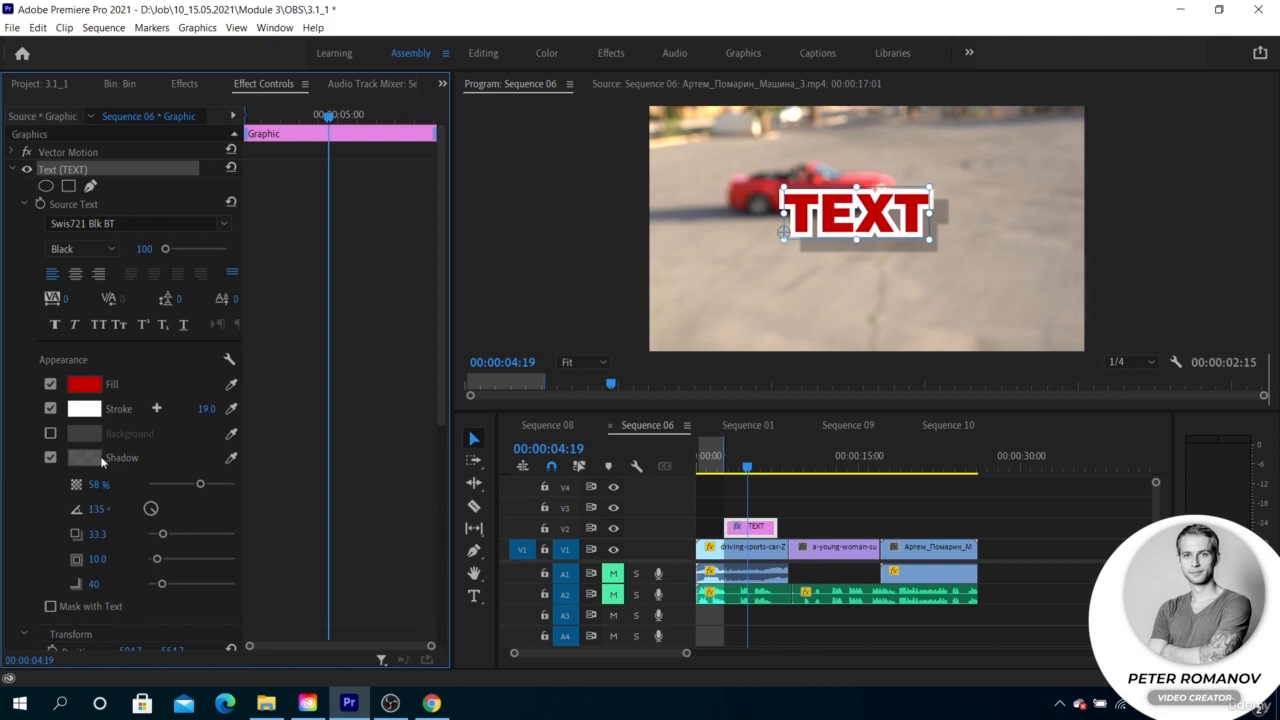
click(50, 457)
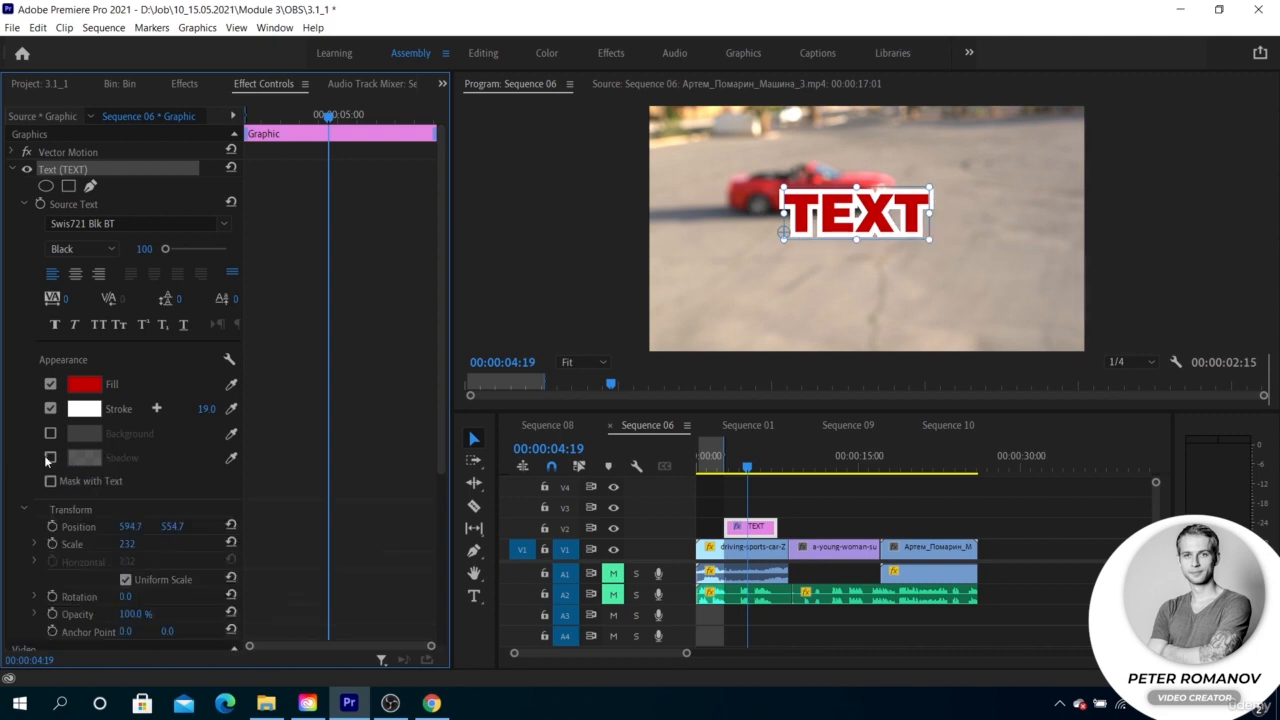
Step: Apply the Drop Shadow effect to the TEXT title and show its settings
click(184, 83)
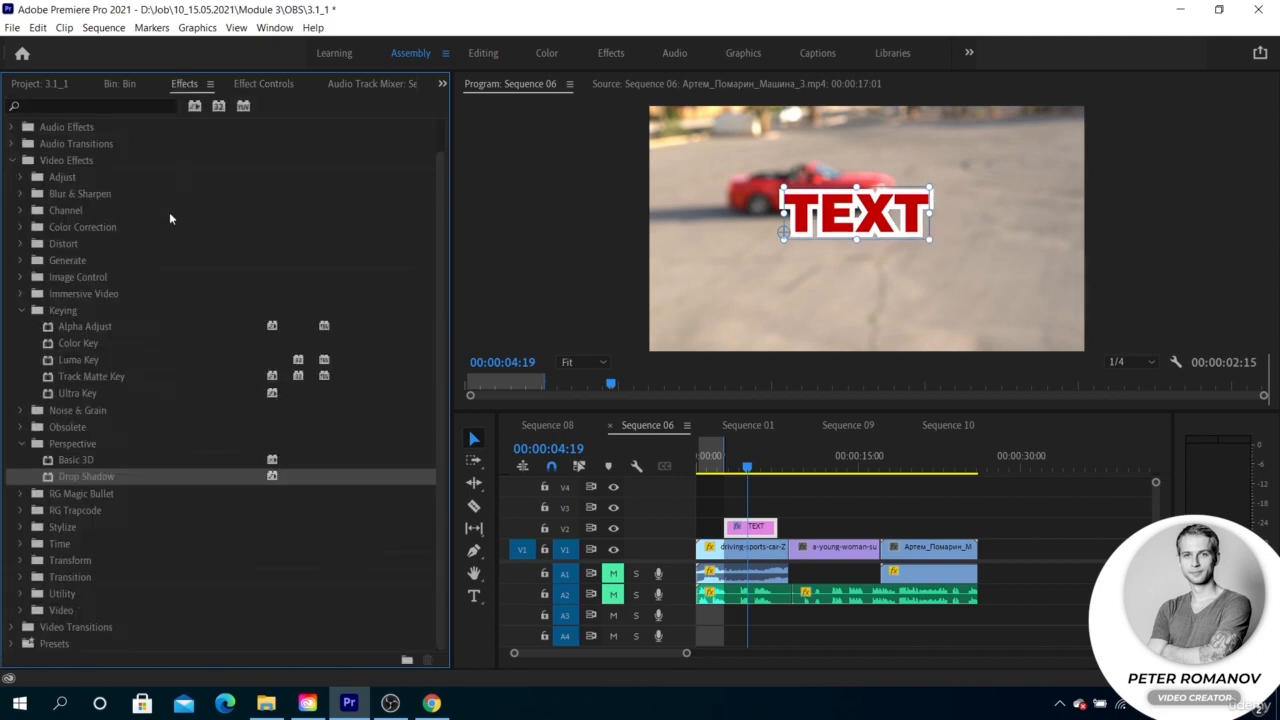
drag(144, 477, 752, 534)
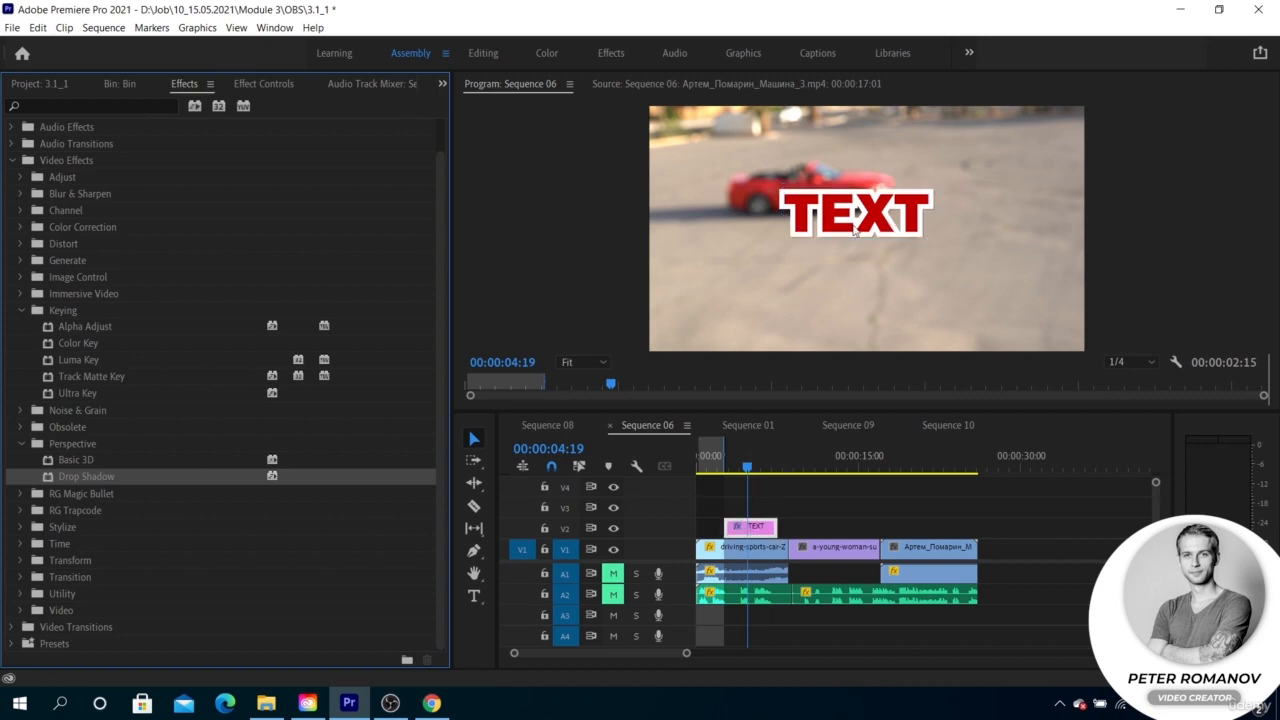
click(256, 84)
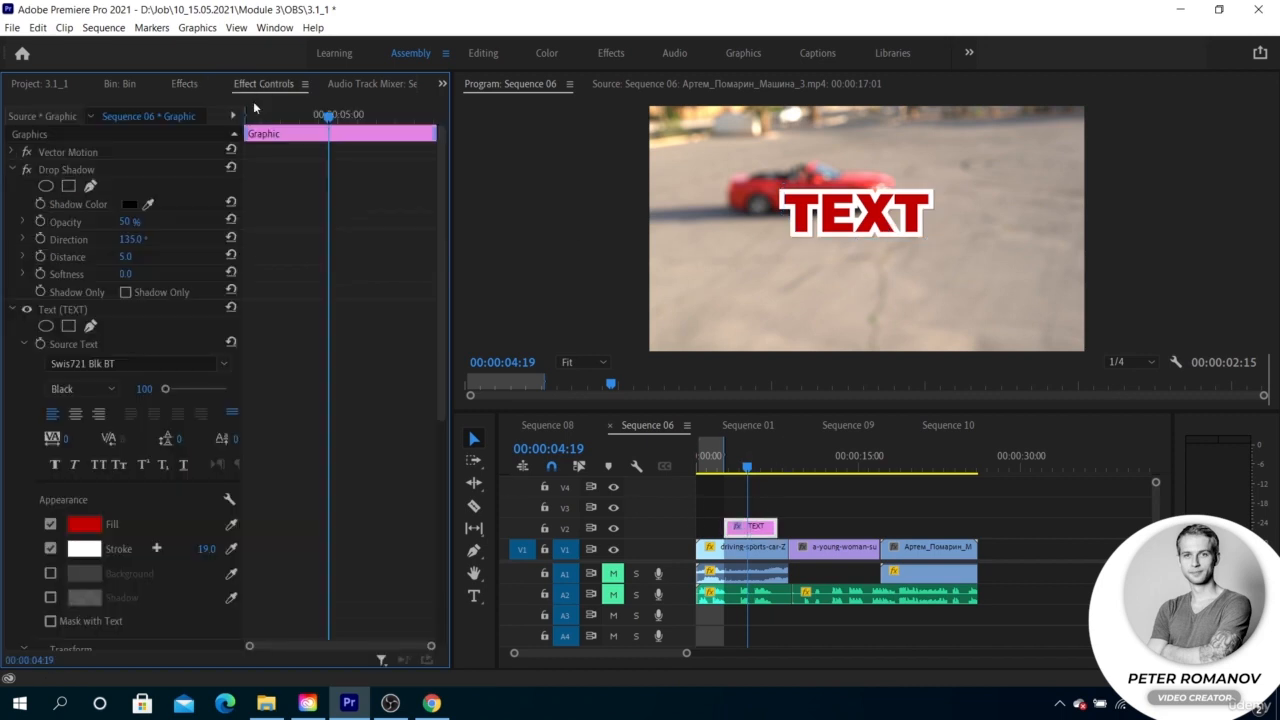
Step: Adjust the title's Drop Shadow to distance 14, softness 7 and opacity 41%, varying its direction and trying Shadow Only
drag(129, 221, 142, 274)
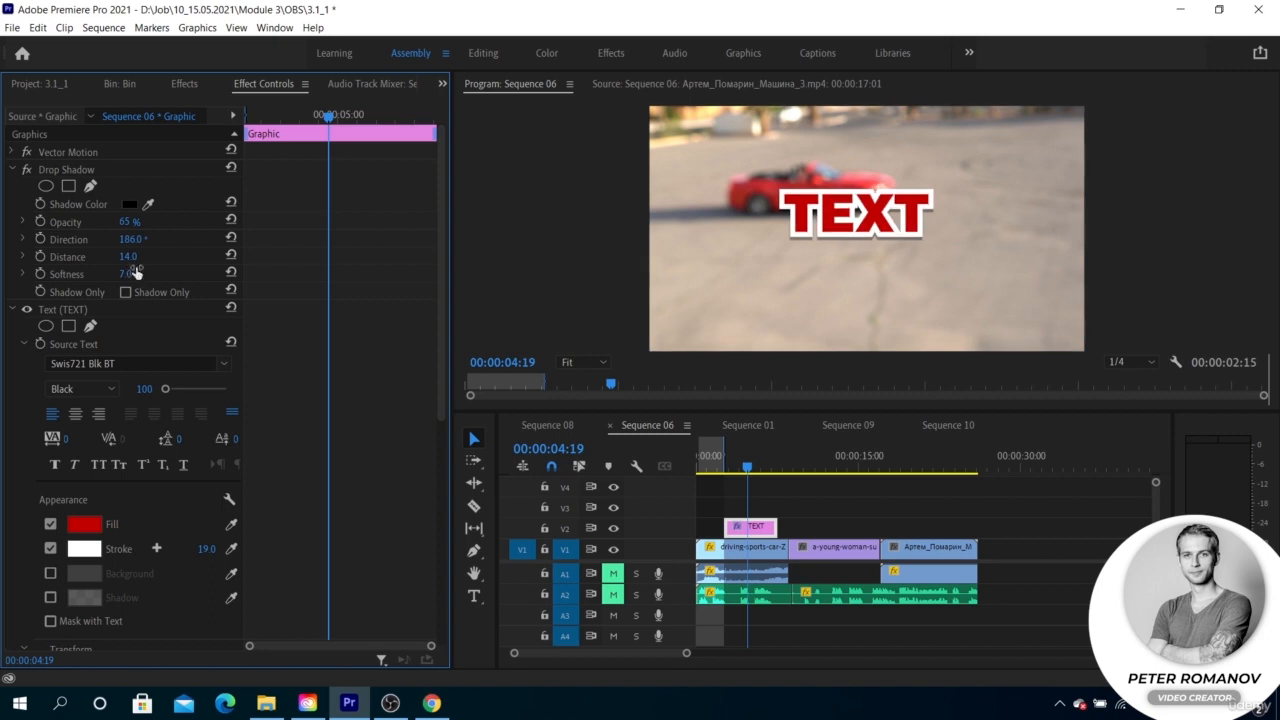
mouse_move(130, 239)
mouse_down()
mouse_move(110, 239)
mouse_move(138, 239)
mouse_up()
drag(130, 220, 196, 221)
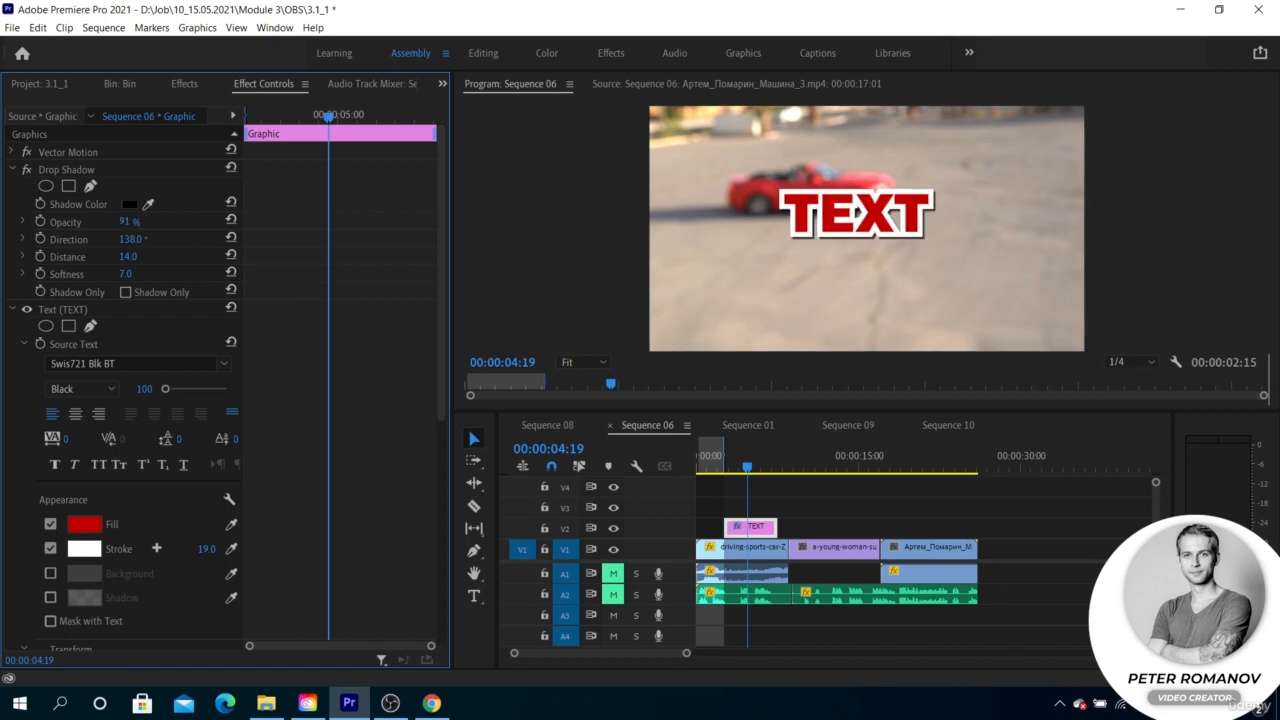
mouse_move(128, 221)
mouse_down()
mouse_move(84, 221)
mouse_move(121, 221)
mouse_up()
click(126, 291)
click(126, 291)
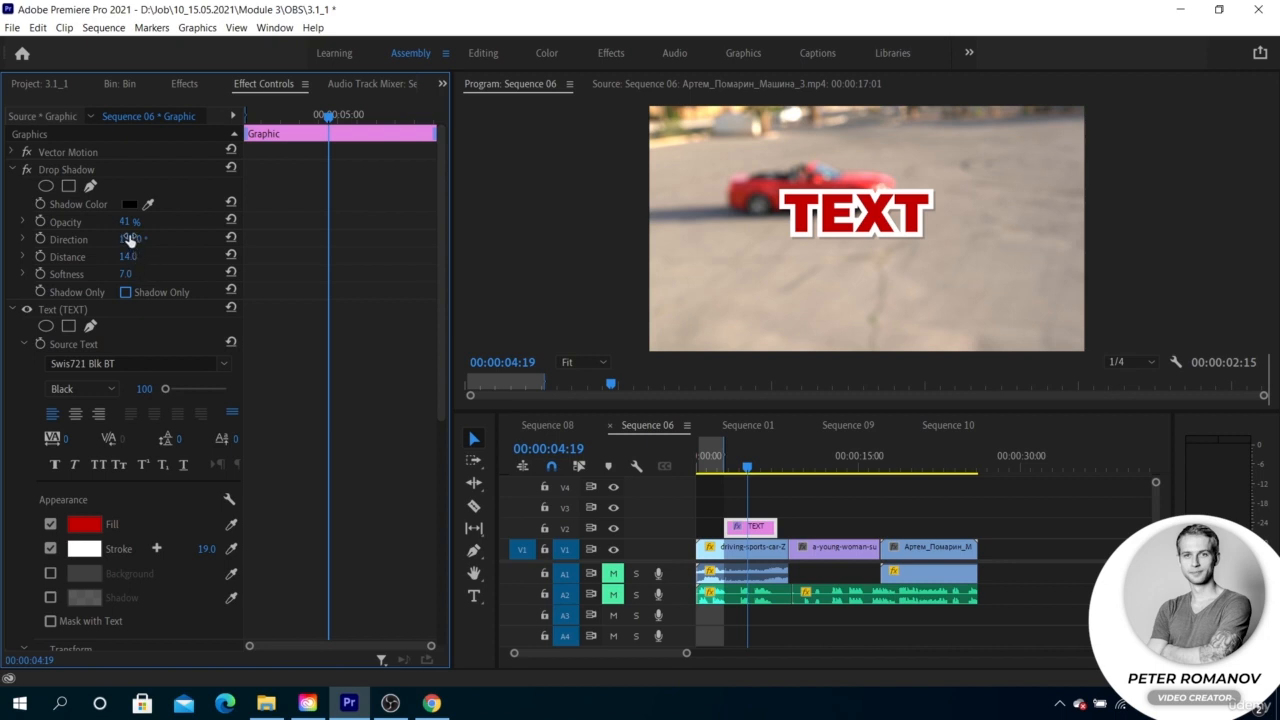
mouse_move(130, 239)
mouse_down()
mouse_move(144, 256)
mouse_move(150, 222)
mouse_move(175, 222)
mouse_move(118, 222)
mouse_up()
Step: Delete the Drop Shadow effect from the TEXT title
click(146, 167)
key(Delete)
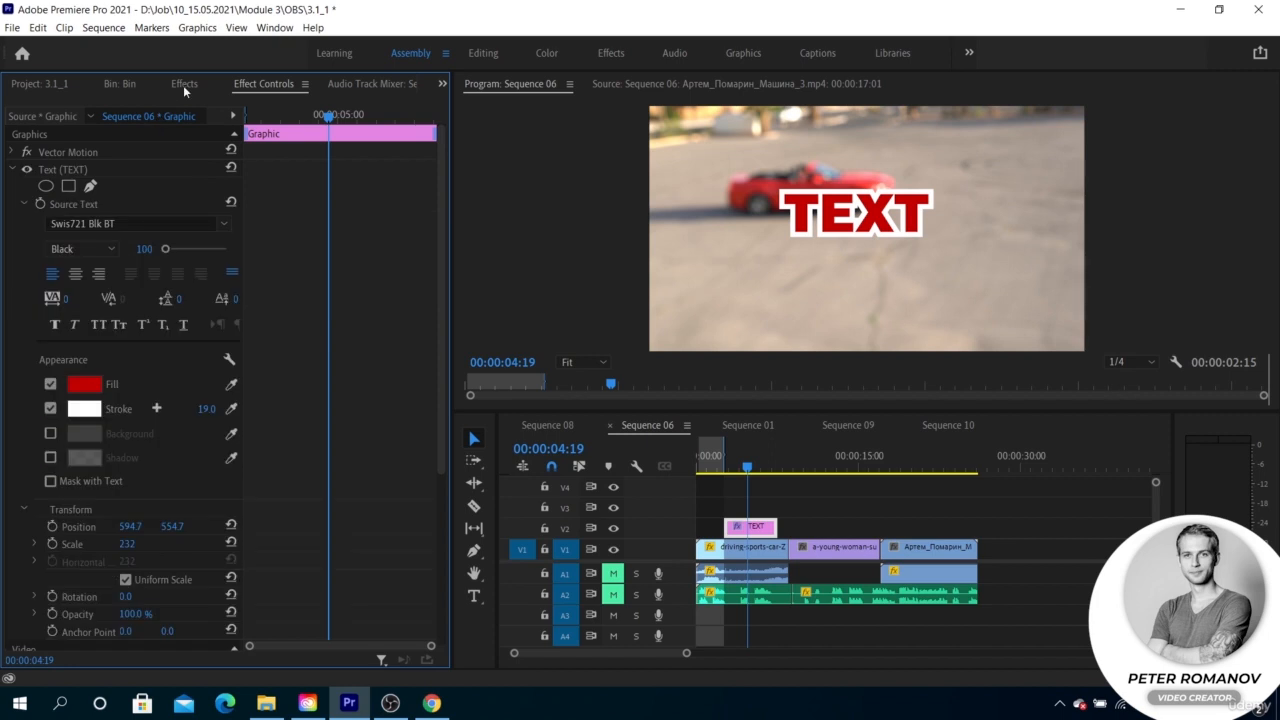
Step: Apply the Find Edges effect from the Stylize group to the driving-sports-car clip and view the frame at 00:00:01:06
click(184, 84)
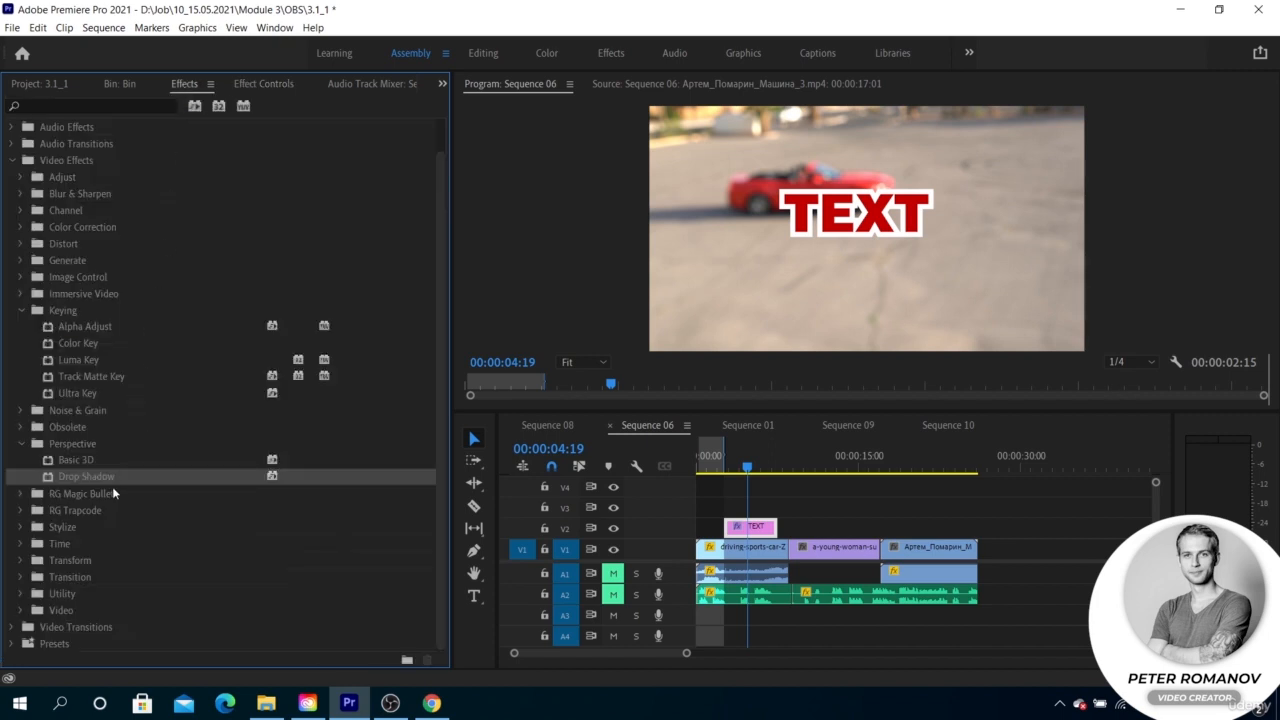
click(84, 508)
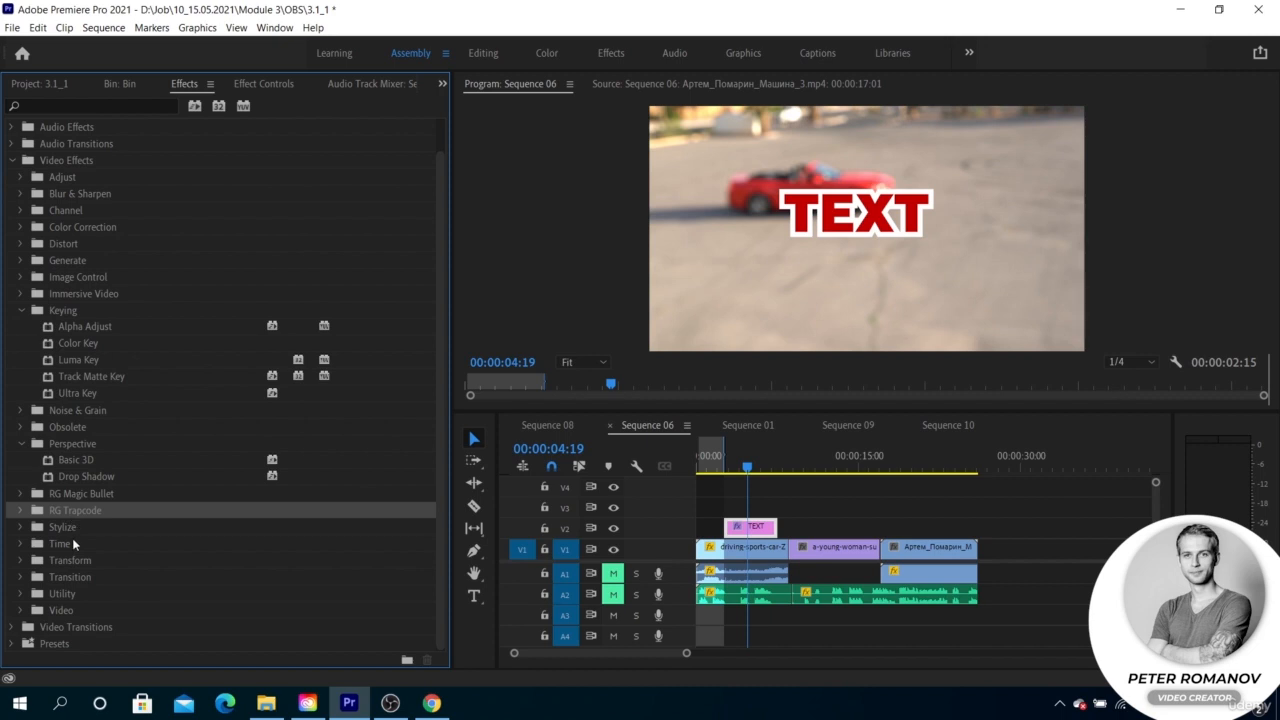
click(21, 527)
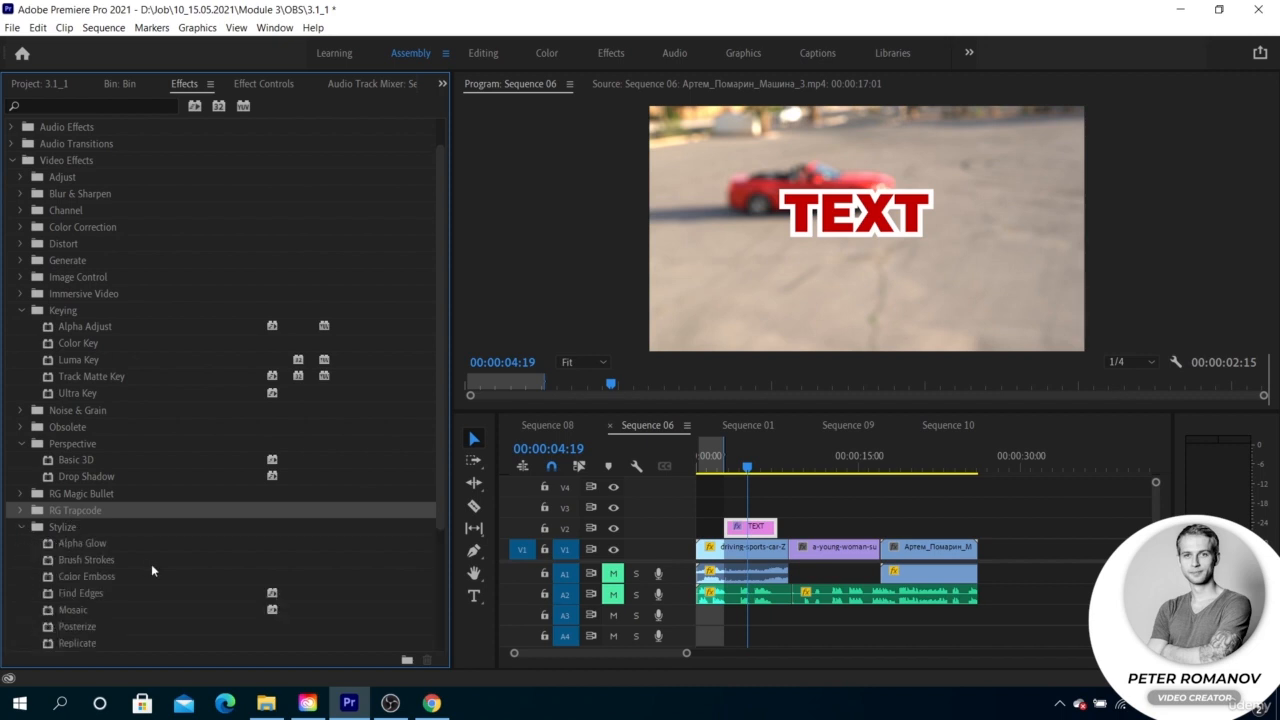
scroll(151, 564, down, 2)
scroll(151, 564, down, 2)
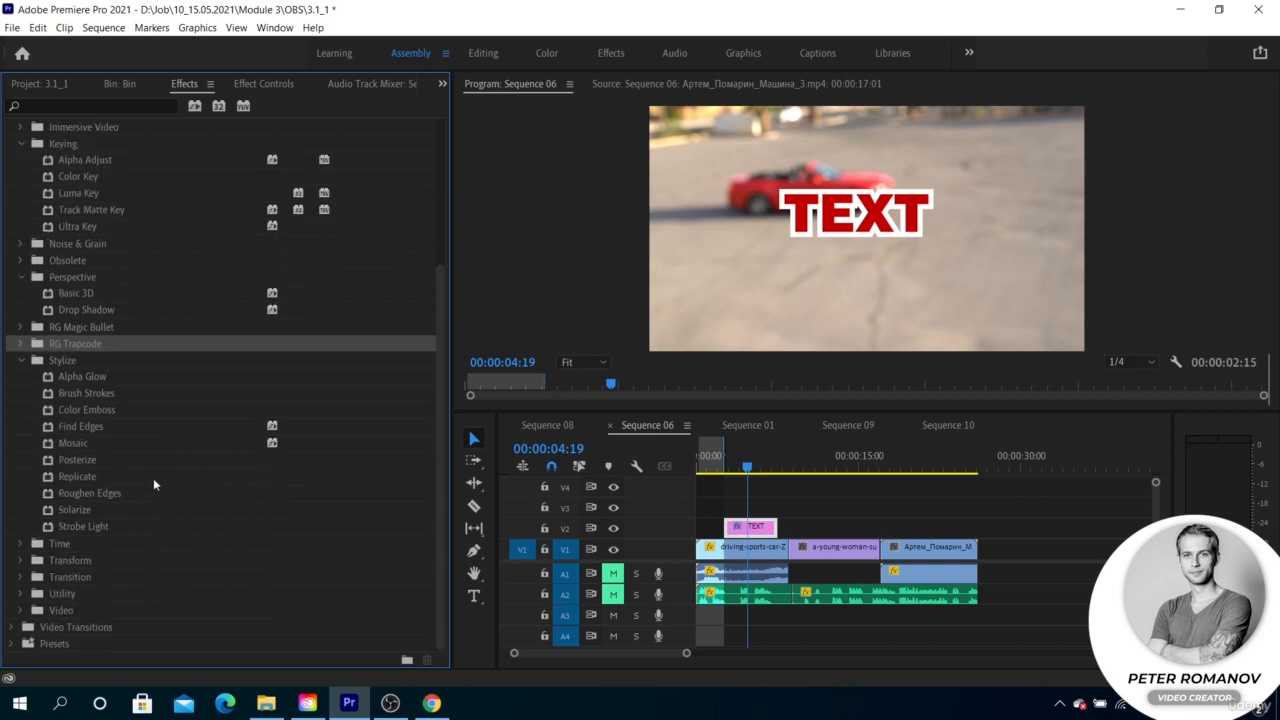
click(106, 425)
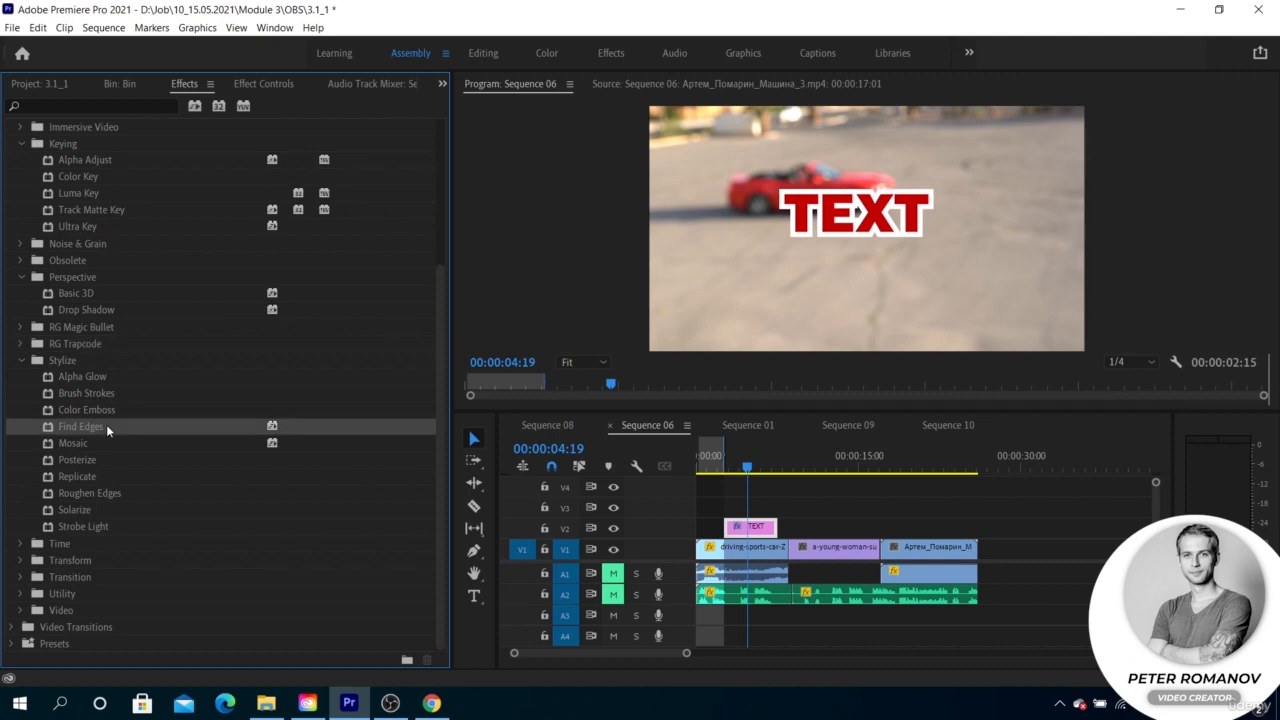
mouse_move(106, 424)
mouse_down()
mouse_move(462, 450)
mouse_move(702, 530)
mouse_move(708, 547)
mouse_up()
click(710, 462)
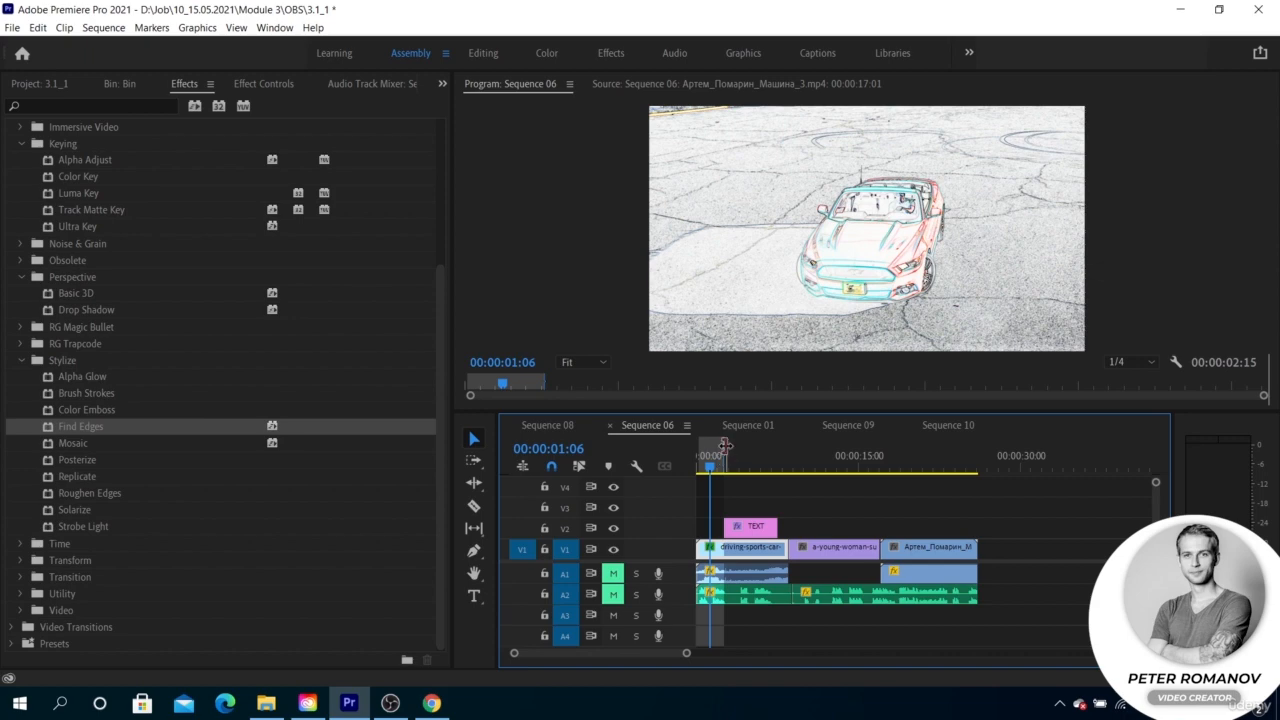
Step: Clear the sequence's in and out points and move the TEXT title across the cut between the car and surfing clips
right_click(724, 455)
click(785, 253)
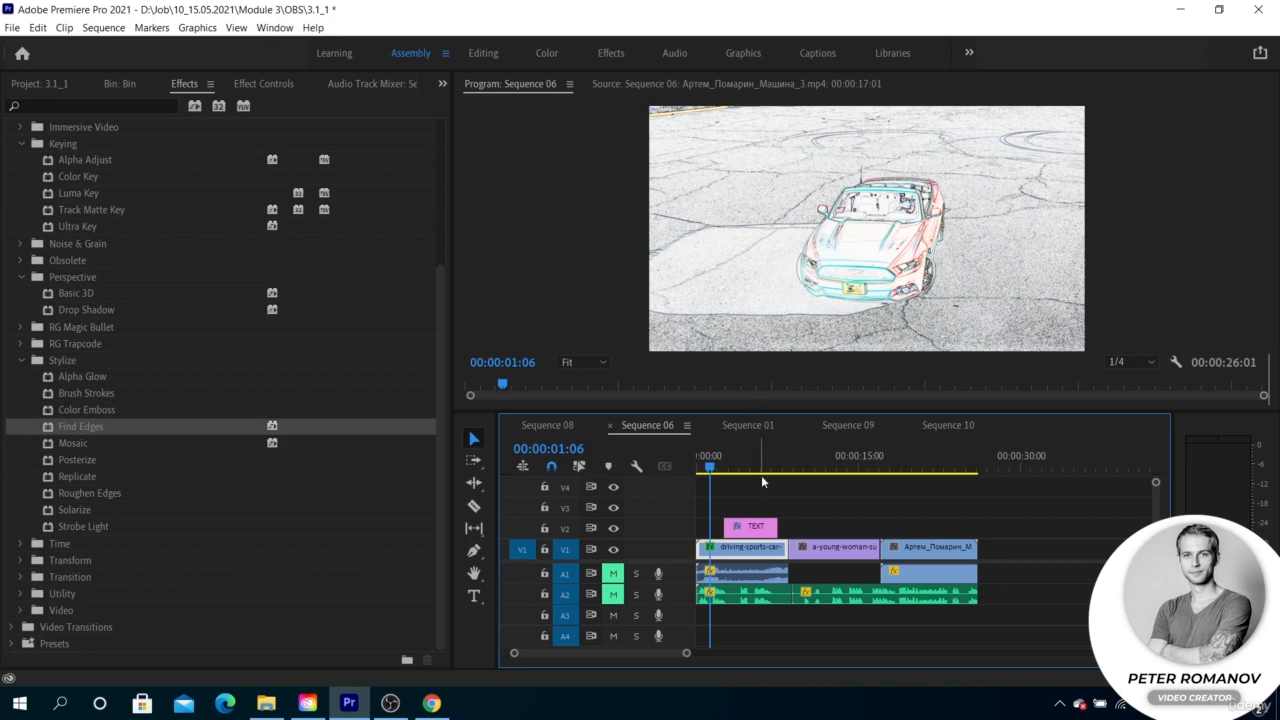
drag(765, 526, 808, 528)
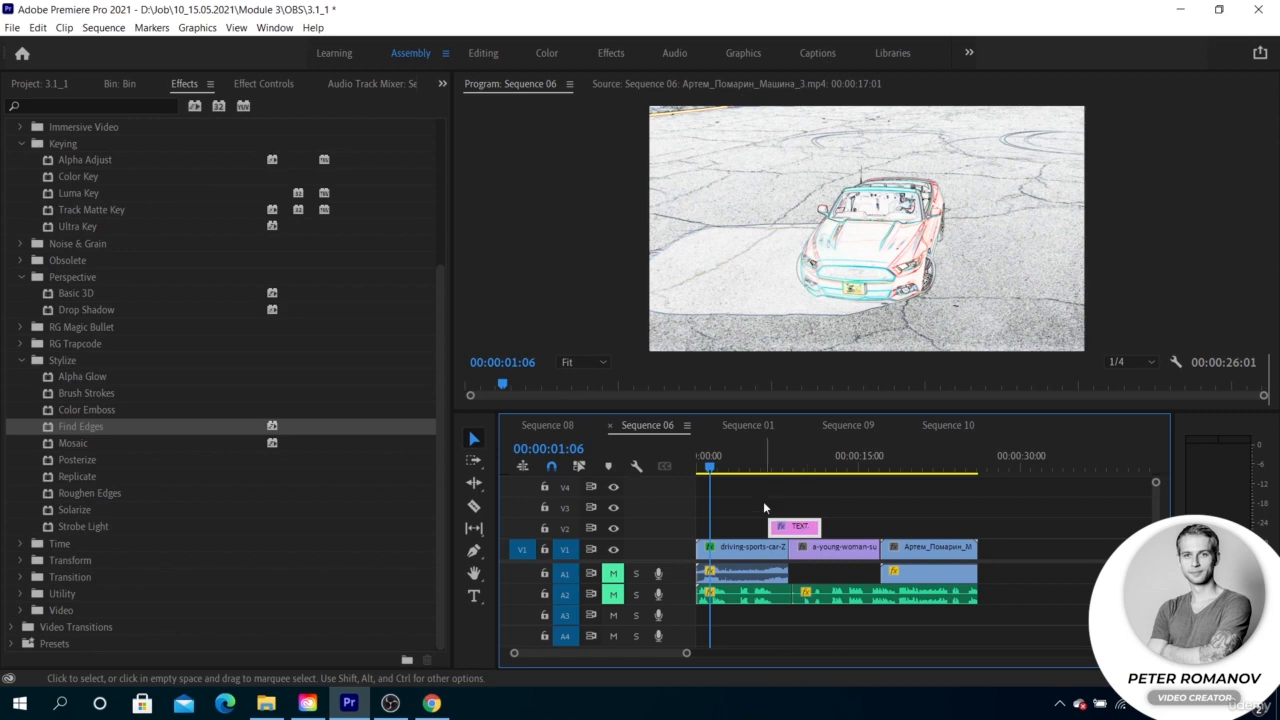
Step: Play the sequence from the beginning to preview Find Edges on the car clip
click(696, 466)
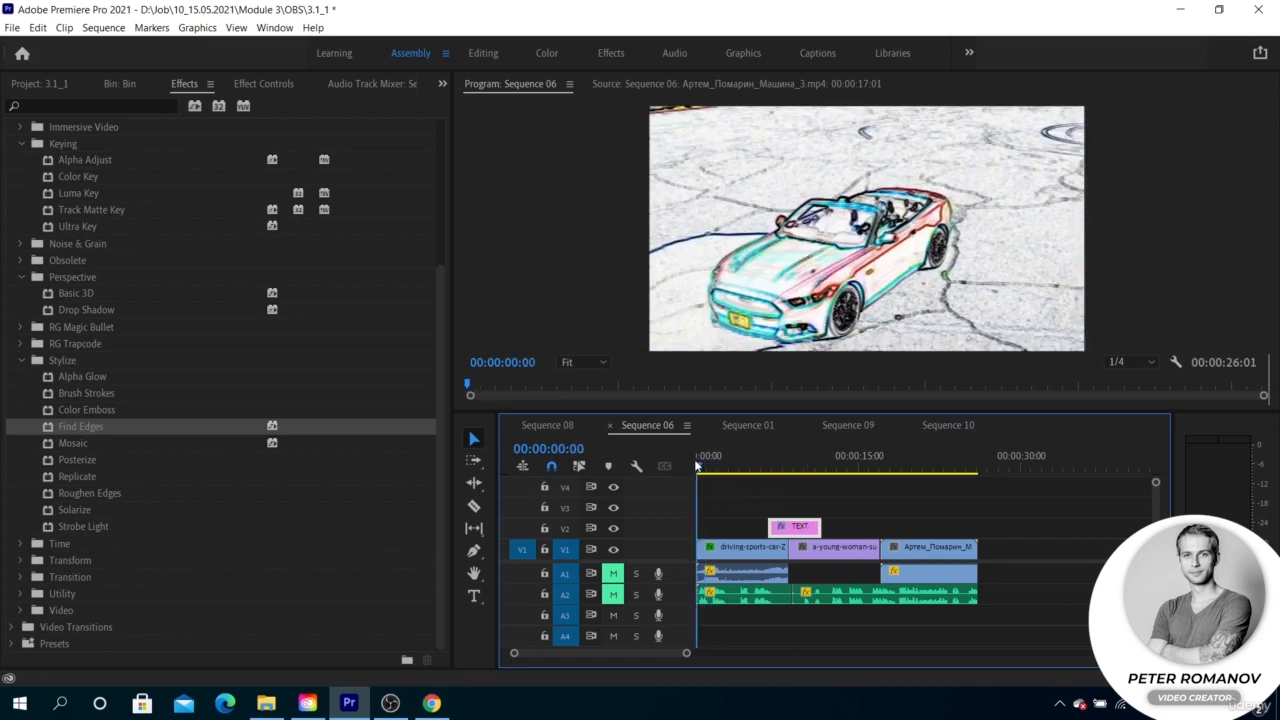
key(space)
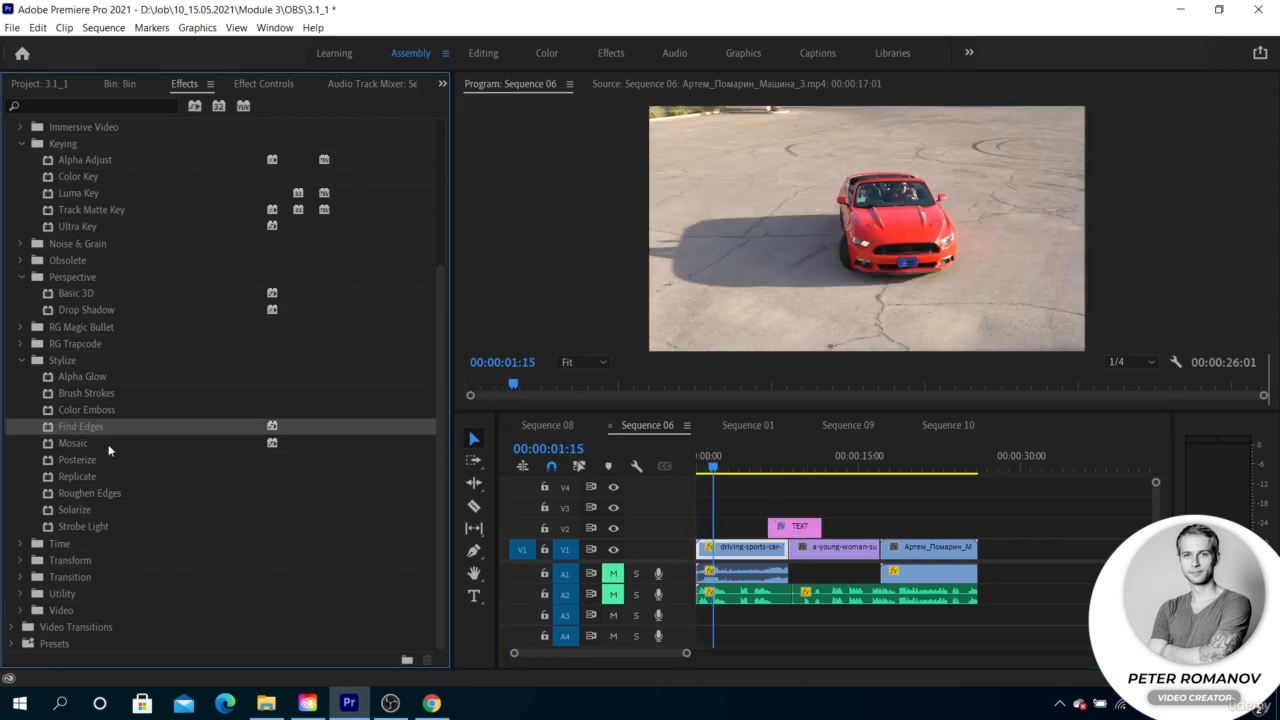
Step: Apply the Mosaic effect to the driving-sports-car clip with 30 horizontal and 30 vertical blocks
click(108, 444)
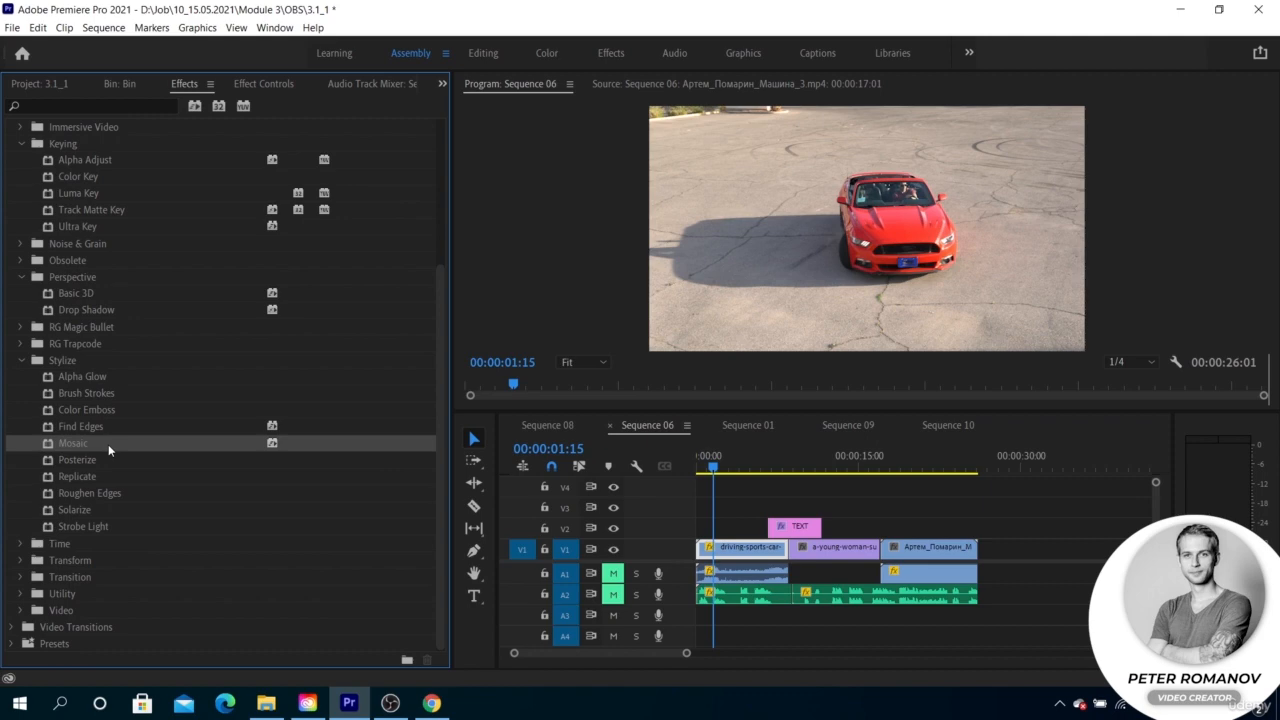
drag(101, 444, 735, 548)
click(263, 83)
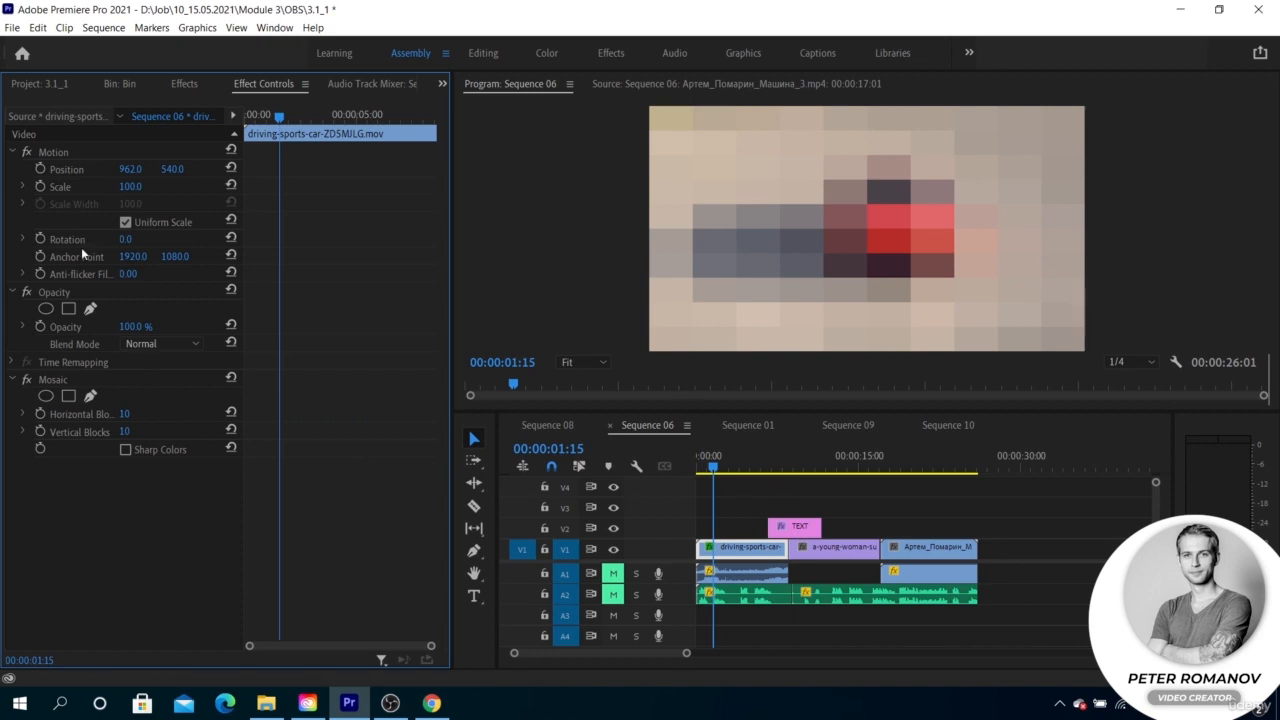
drag(123, 413, 151, 432)
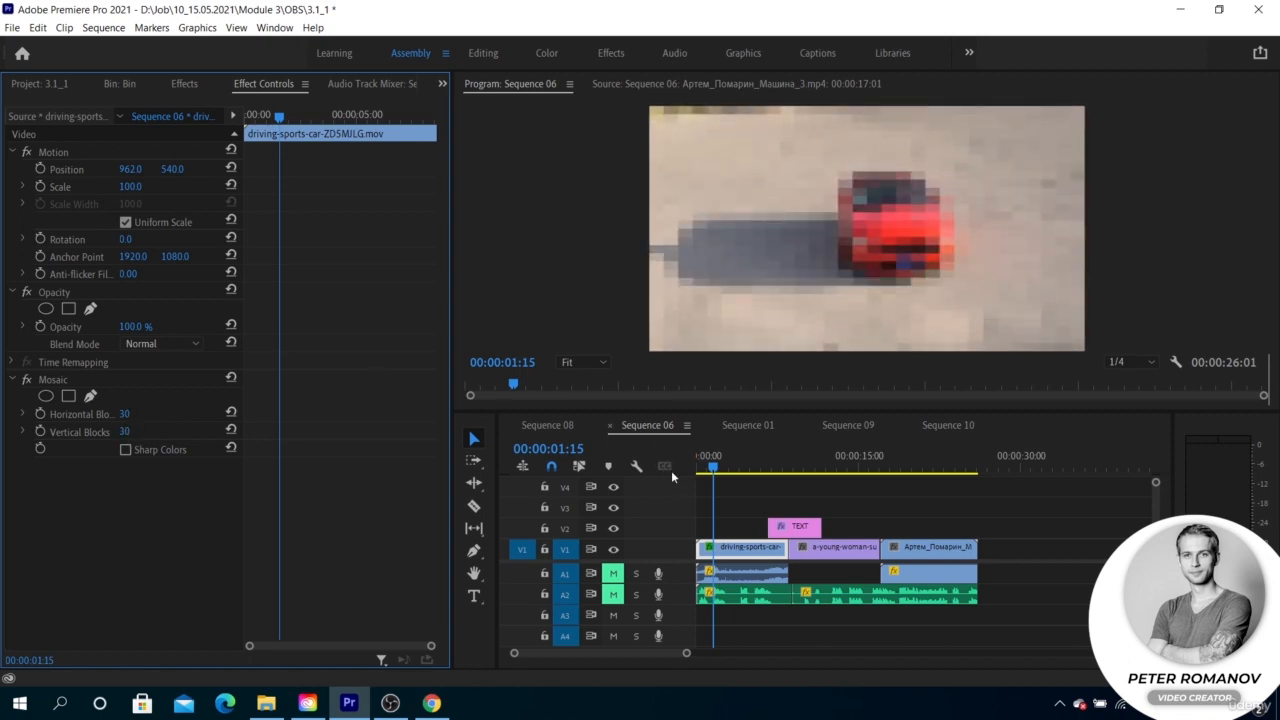
Step: Try keyframing Mosaic's Horizontal Blocks to 15 with Vertical Blocks at 60, and delete the effect from the car clip
mouse_move(712, 467)
mouse_down()
mouse_move(724, 467)
mouse_move(708, 467)
mouse_up()
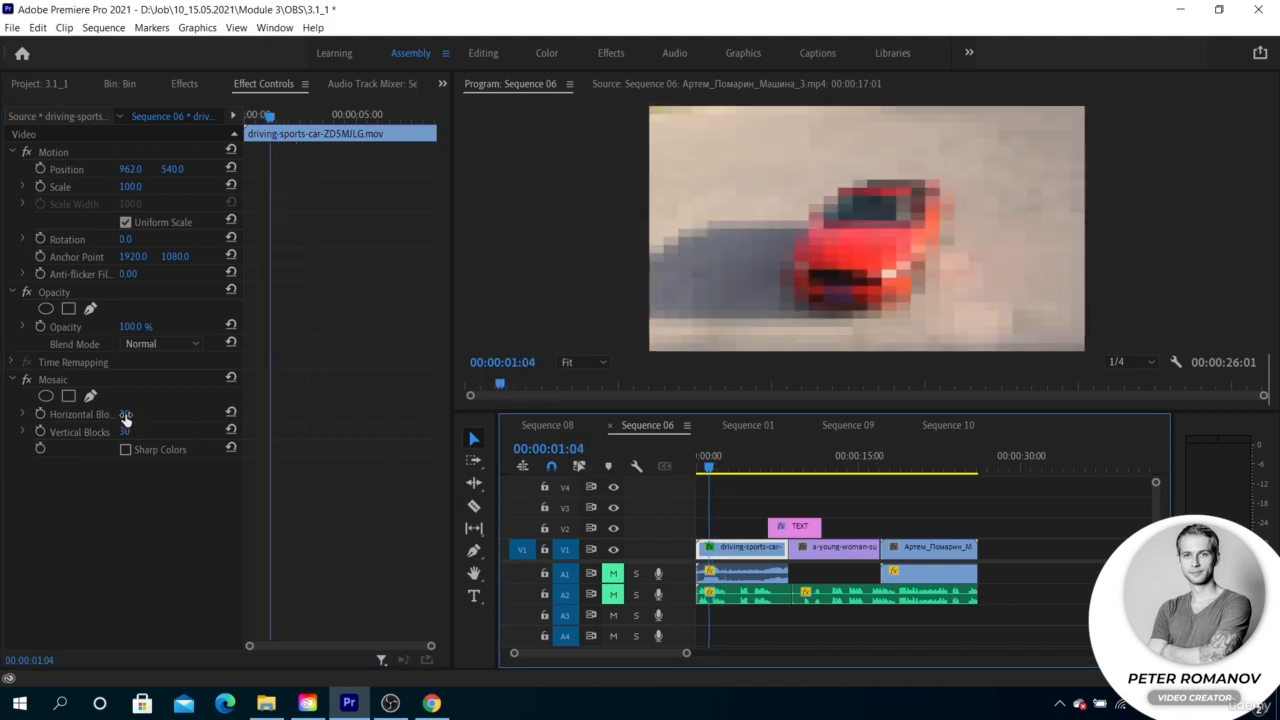
drag(124, 414, 160, 414)
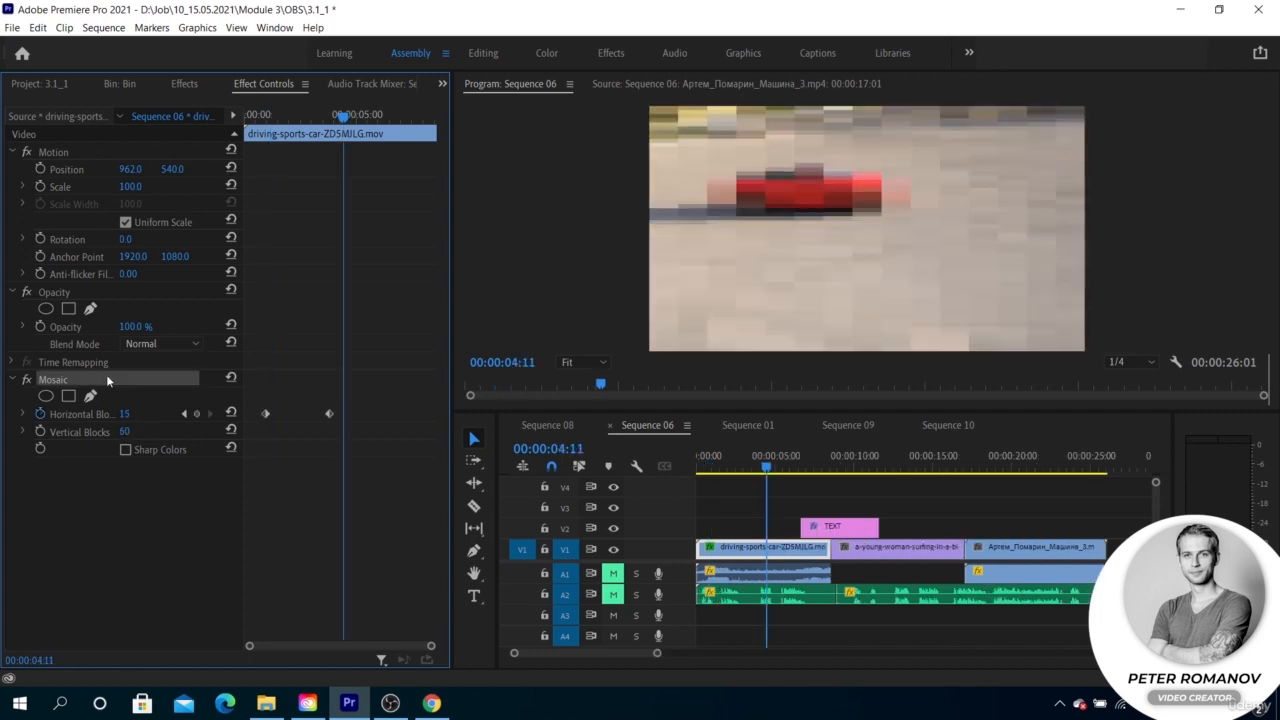
key(Delete)
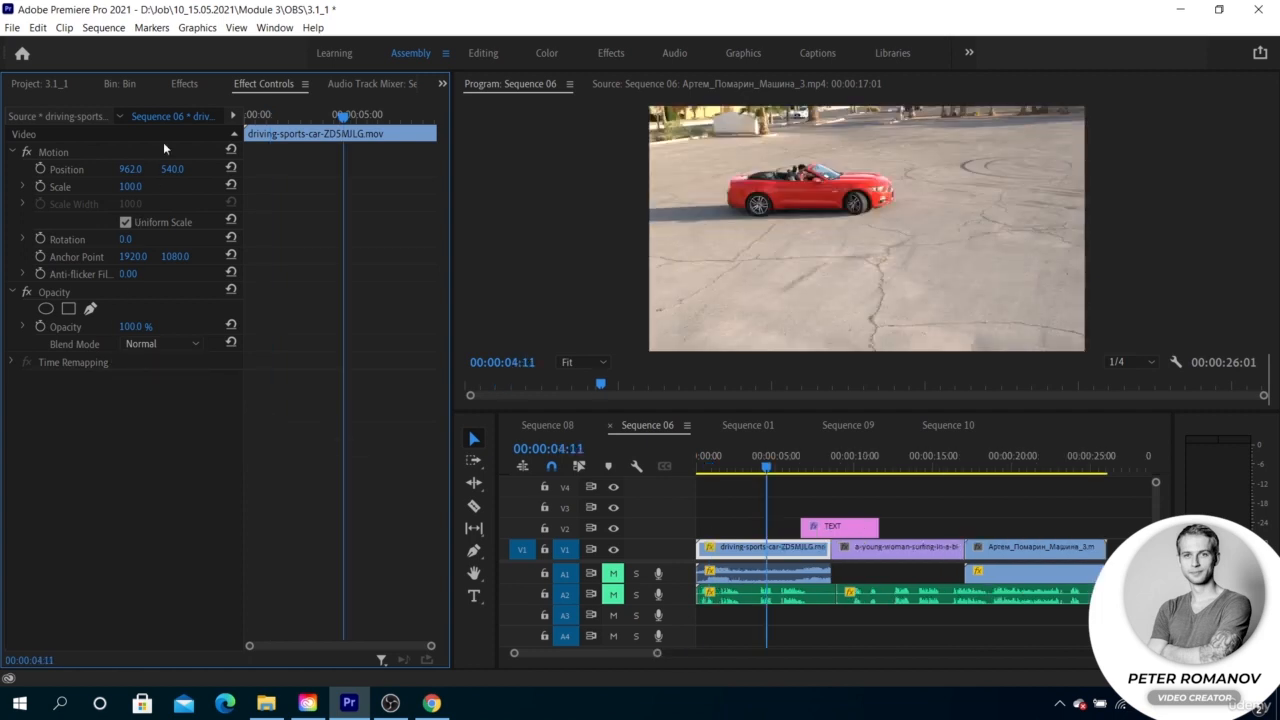
Step: Apply the Posterize effect to the driving-sports-car clip and set its Level to 76
click(190, 84)
click(113, 459)
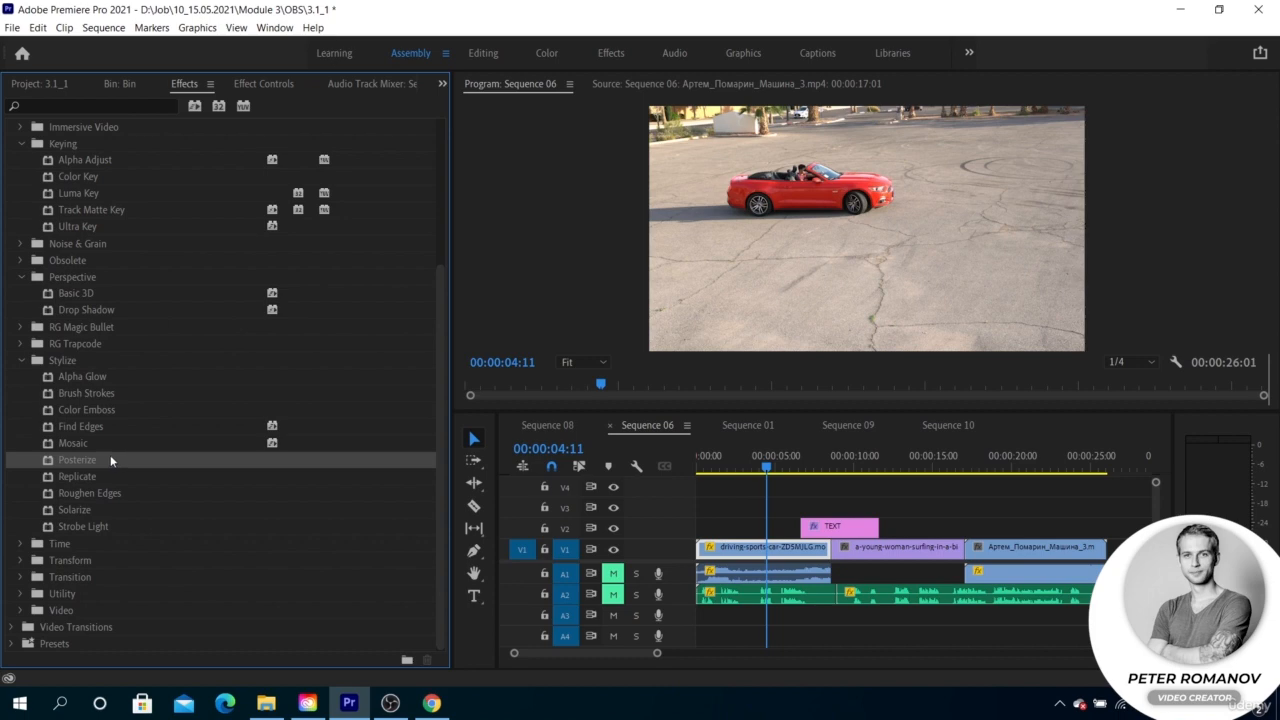
drag(109, 455, 702, 548)
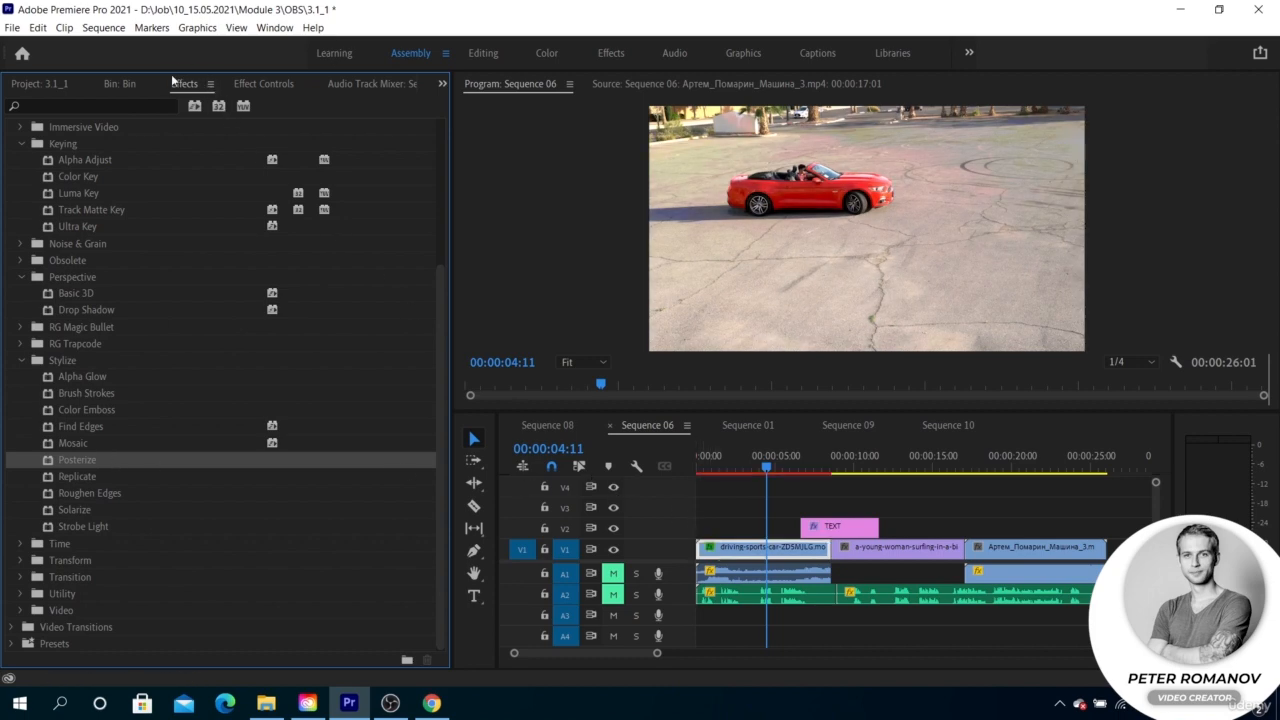
click(252, 83)
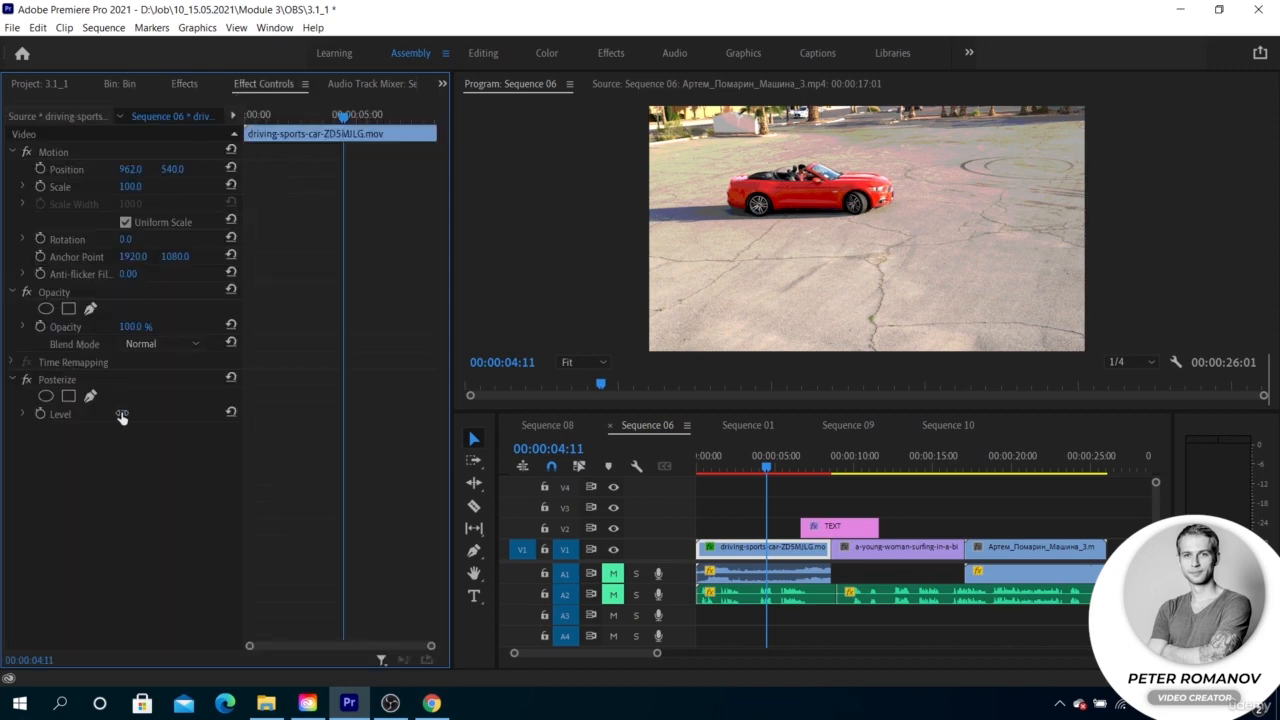
drag(120, 414, 128, 414)
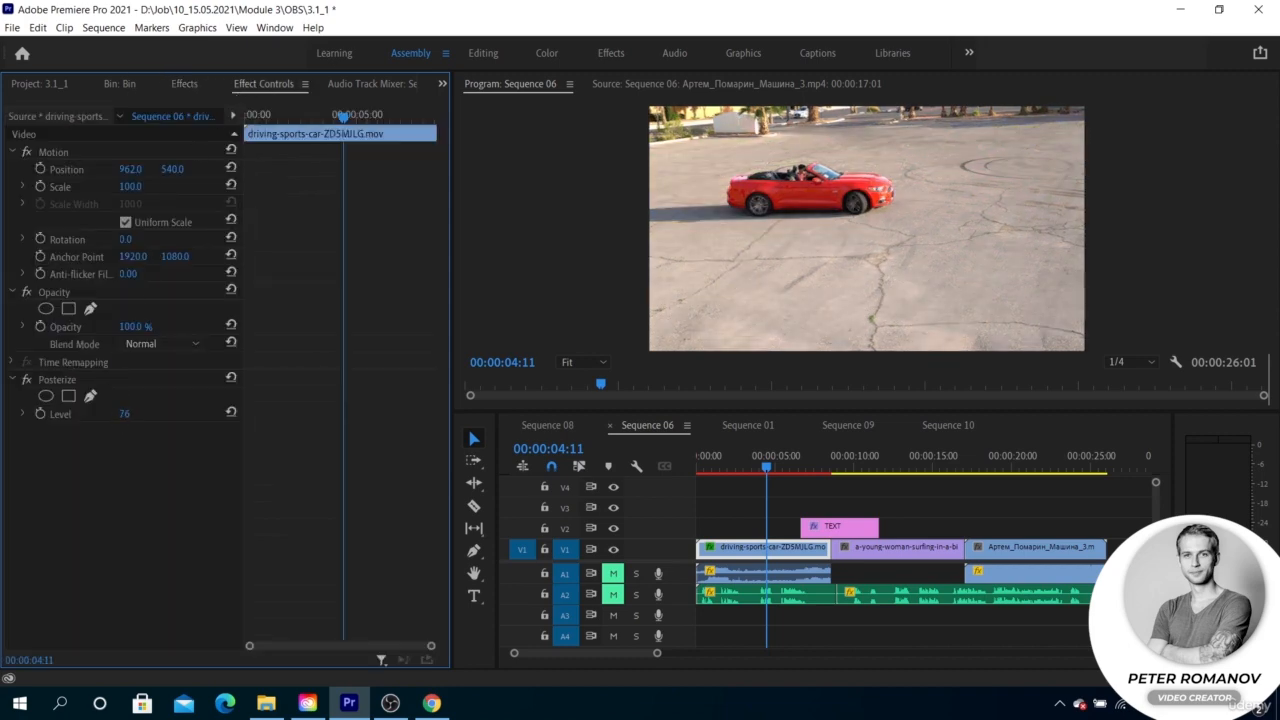
Step: Try Posterize's Level at 2 on the car clip and remove the effect
drag(126, 417, 58, 417)
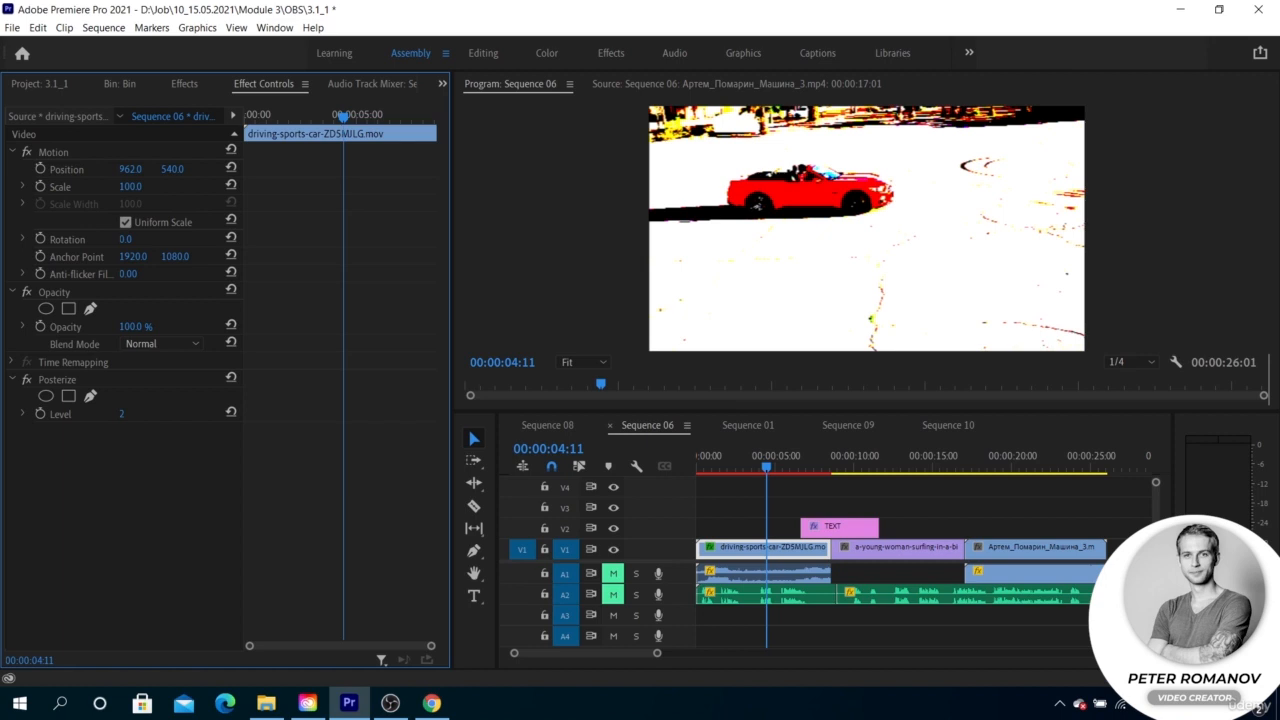
click(229, 413)
Step: Apply the Replicate effect to the driving-sports-car clip and set its Count to 3
click(182, 84)
click(77, 476)
drag(77, 476, 760, 548)
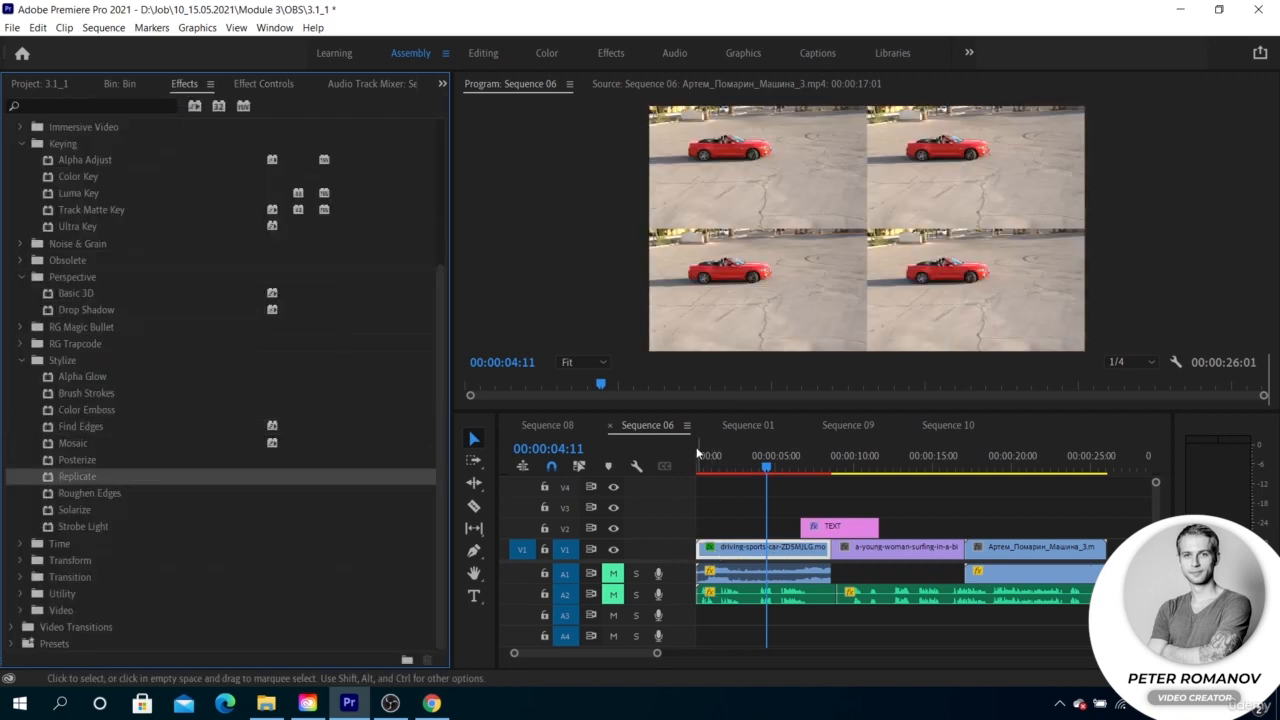
click(263, 84)
drag(121, 413, 142, 414)
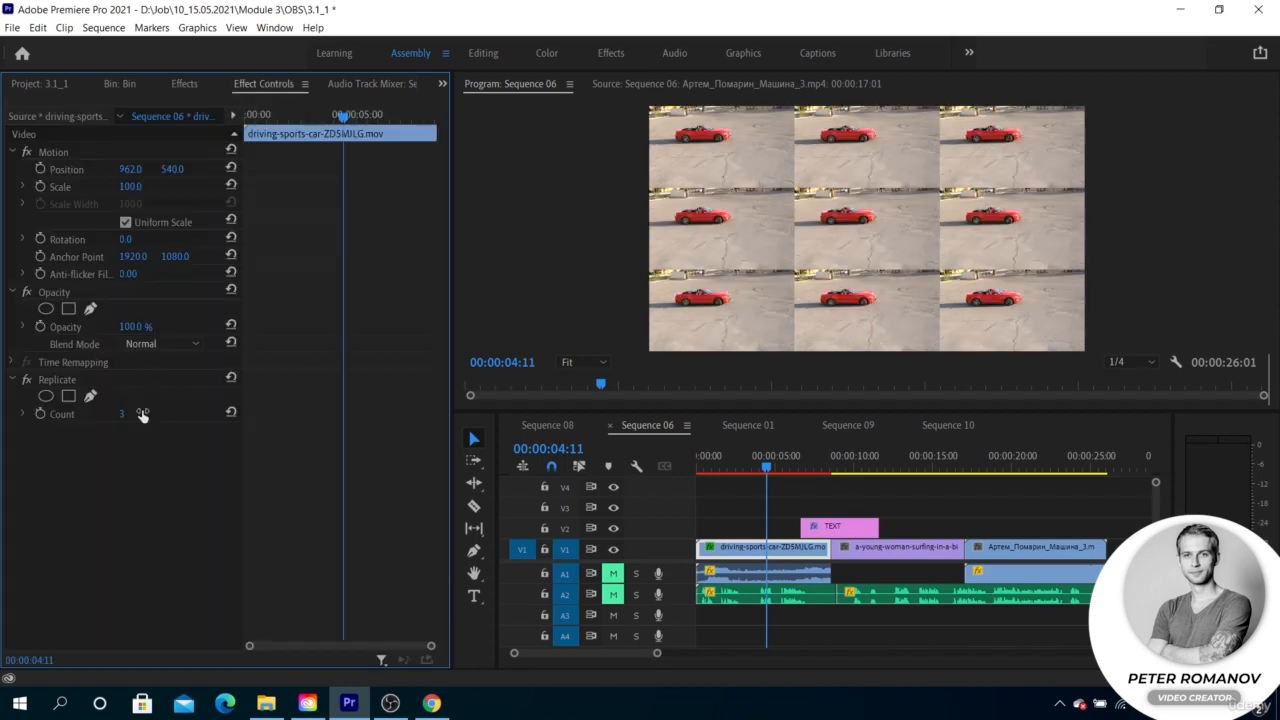
Step: Add the Find Edges and Solarize effects to the driving-sports-car clip on top of Replicate
click(182, 84)
double_click(102, 430)
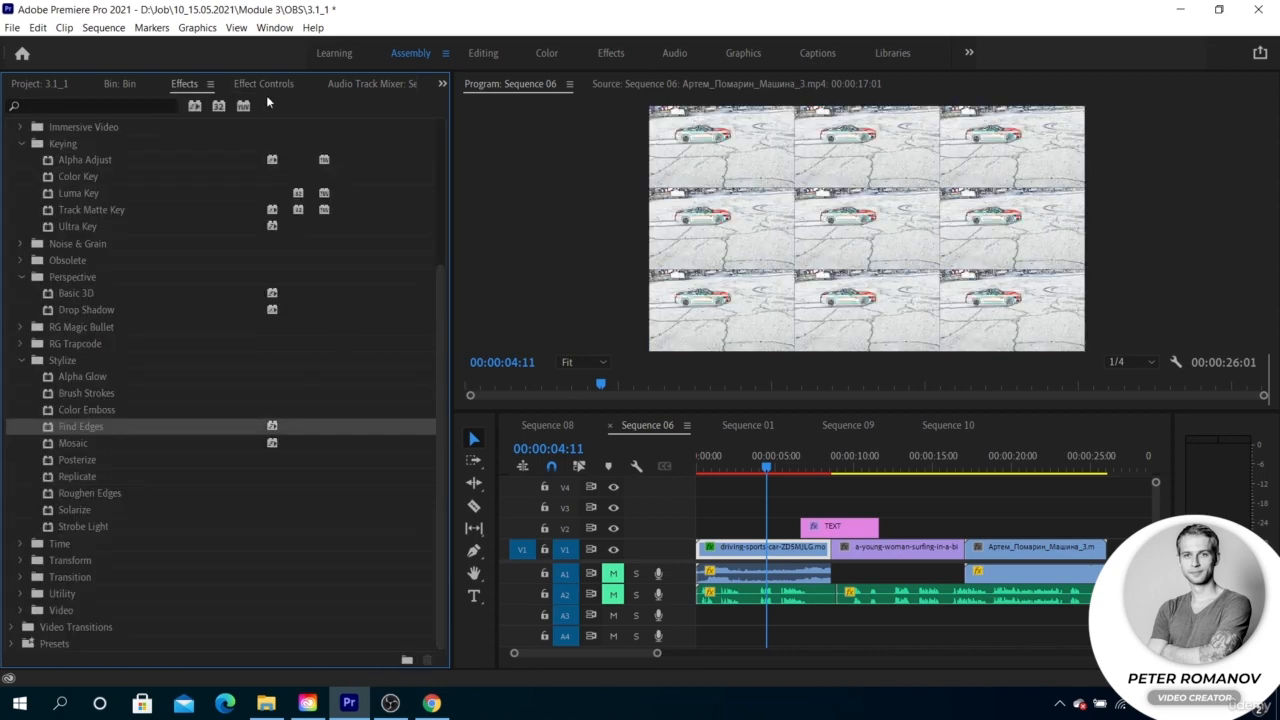
click(100, 524)
click(90, 545)
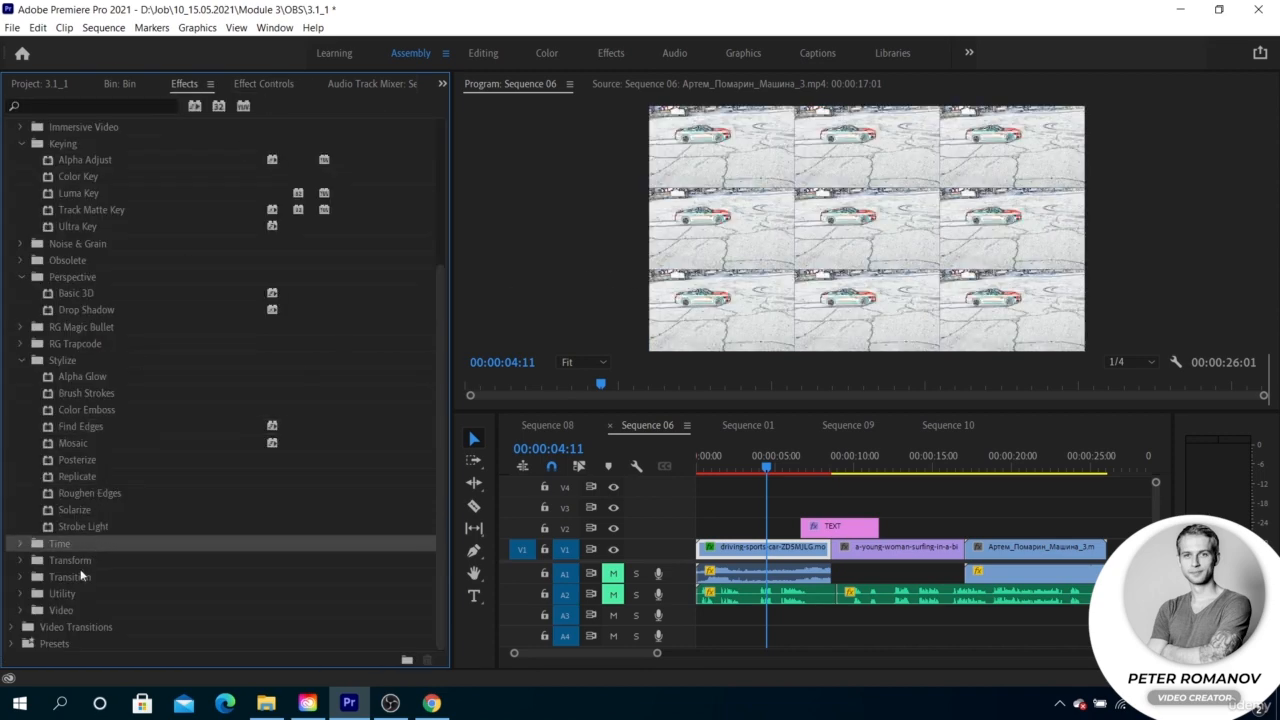
double_click(98, 510)
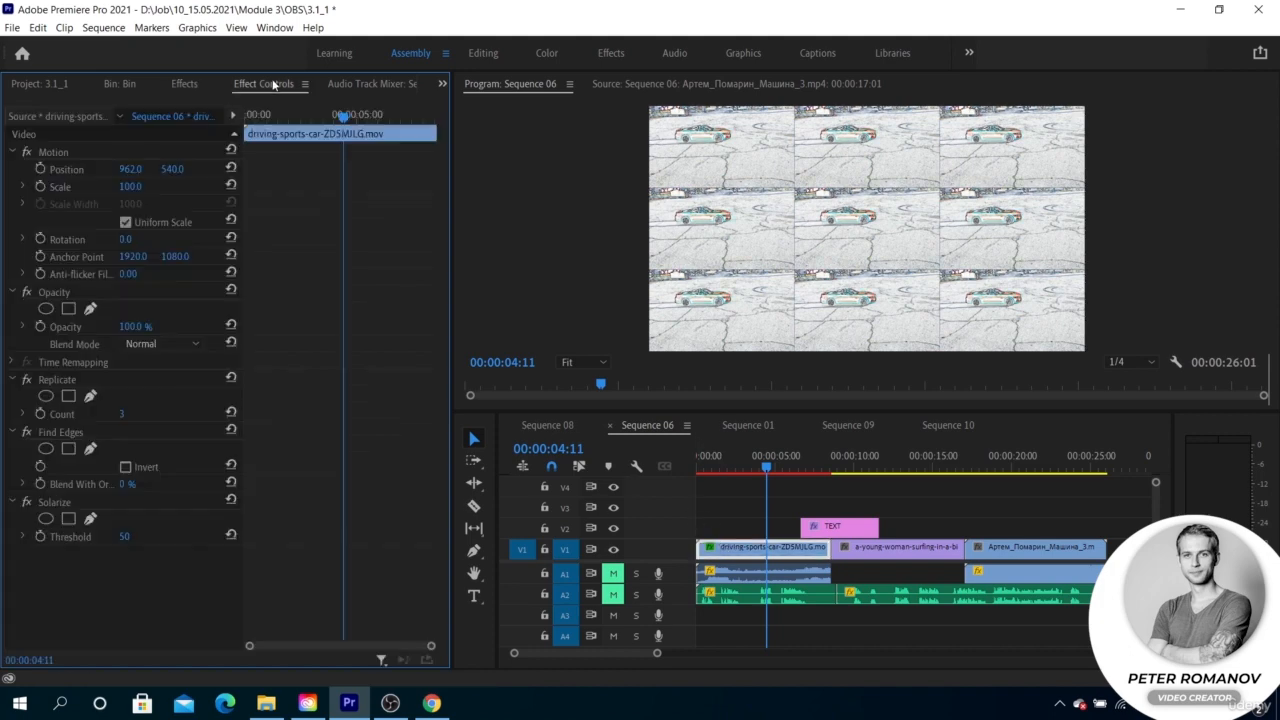
Step: Delete the Find Edges and Replicate effects from the car clip, keeping Solarize
key(shift+5)
click(98, 432)
key(Delete)
click(90, 379)
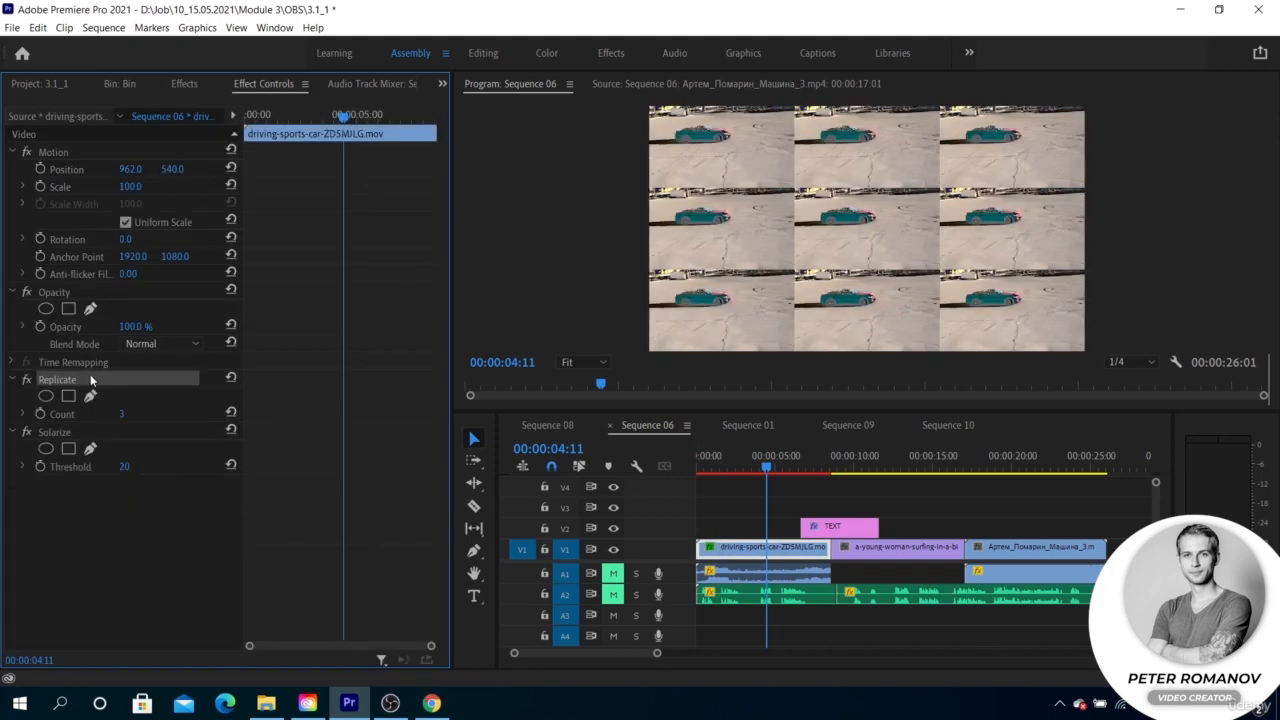
key(Delete)
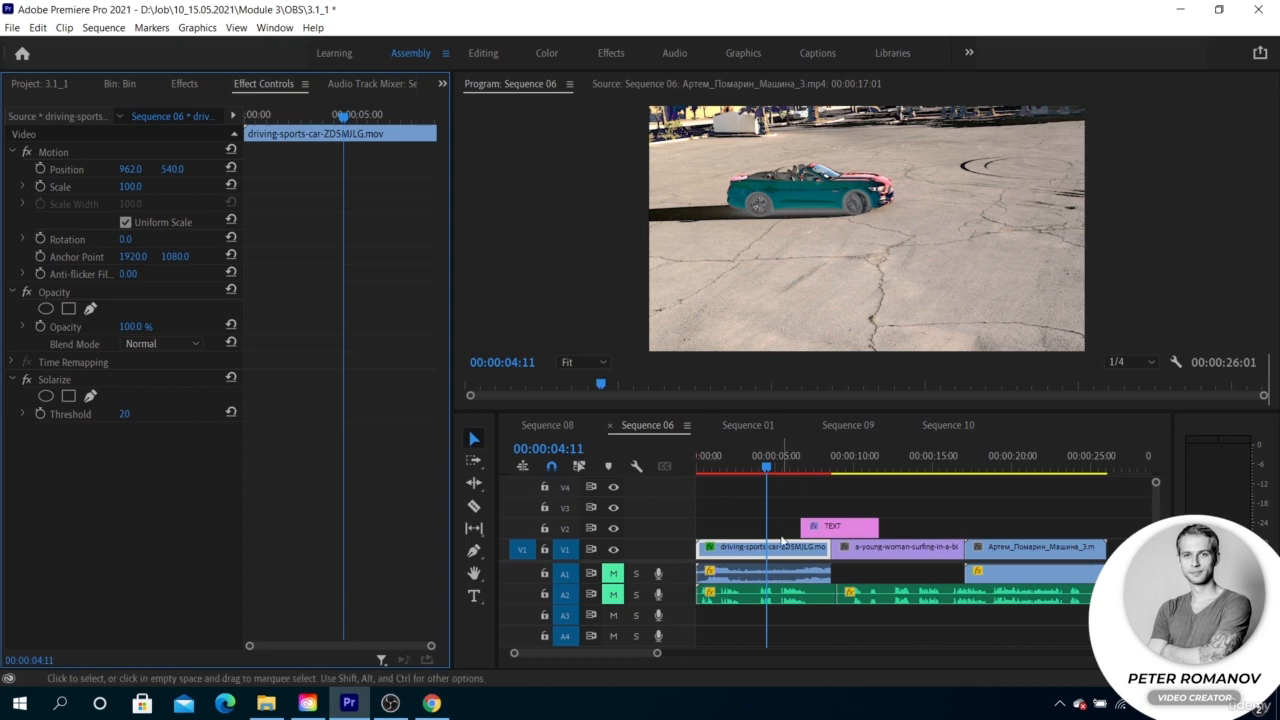
Step: Try Solarize with Threshold 66 at 00:00:02:12 and delete the effect from the car clip
drag(762, 463, 736, 454)
drag(125, 414, 142, 417)
click(160, 382)
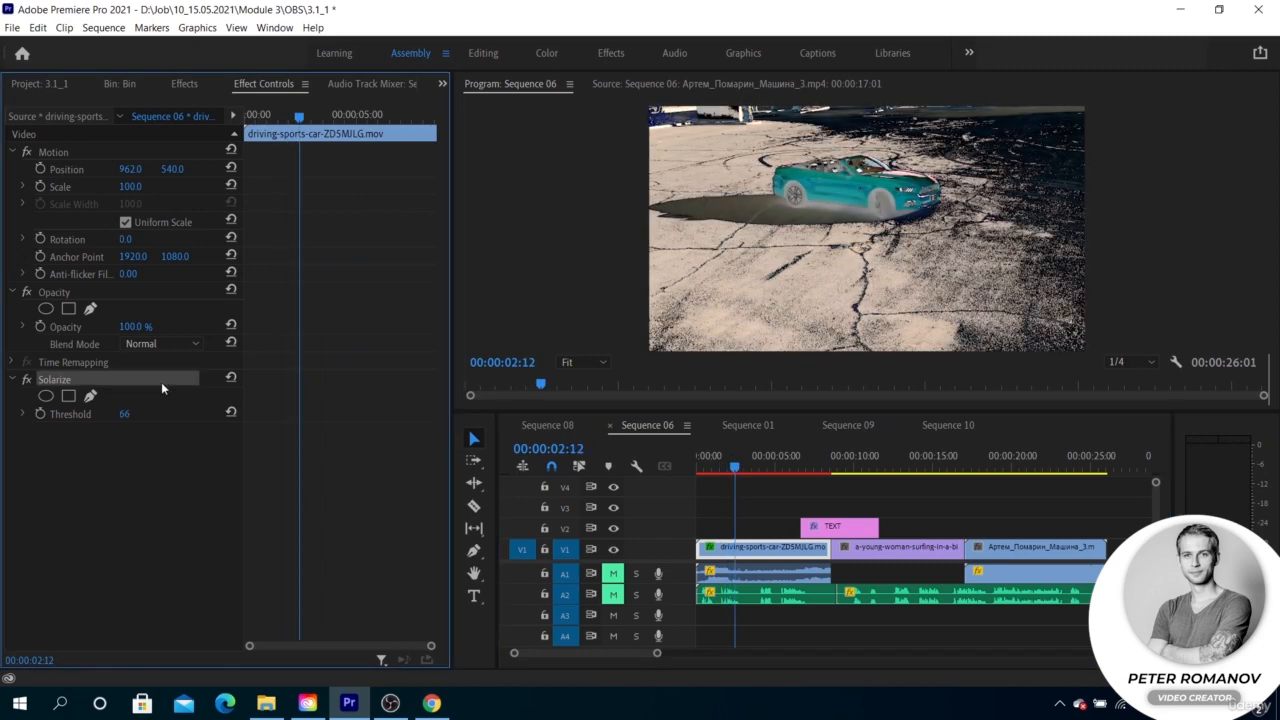
key(Delete)
Step: Apply the Echo effect from the Time group to the driving-sports-car clip and view it at 00:00:01:17
click(184, 83)
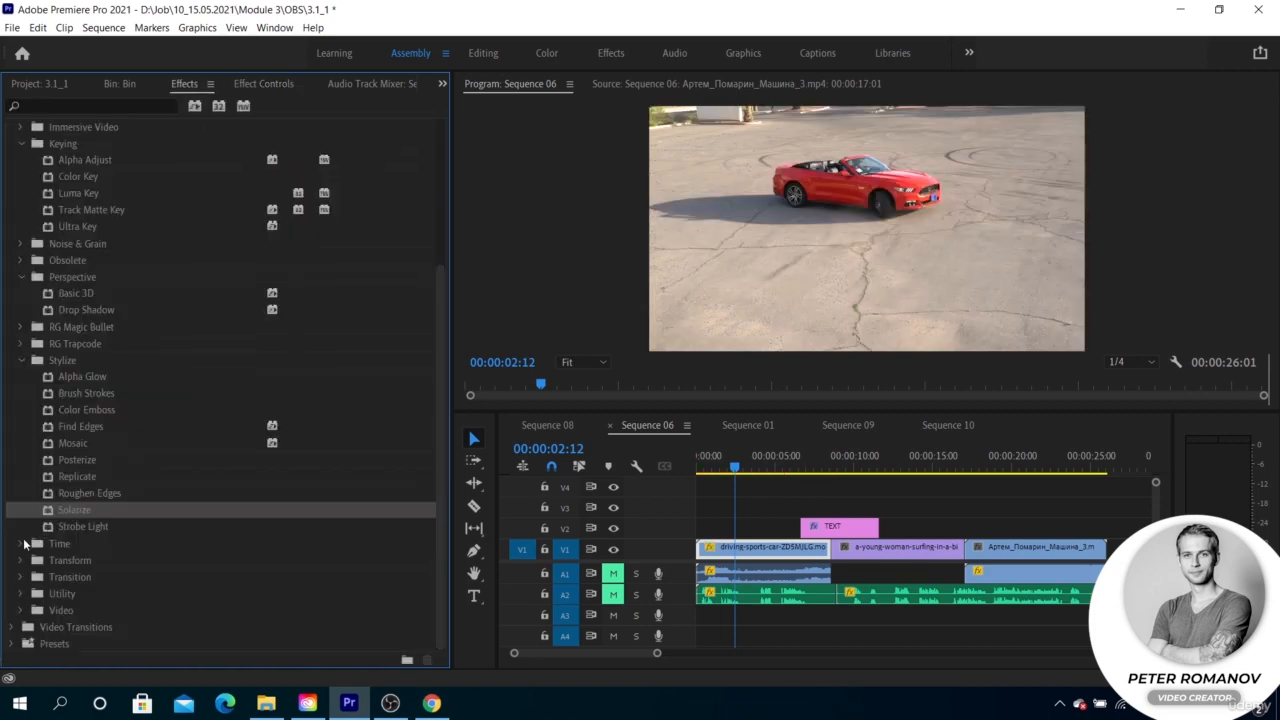
click(21, 543)
click(79, 524)
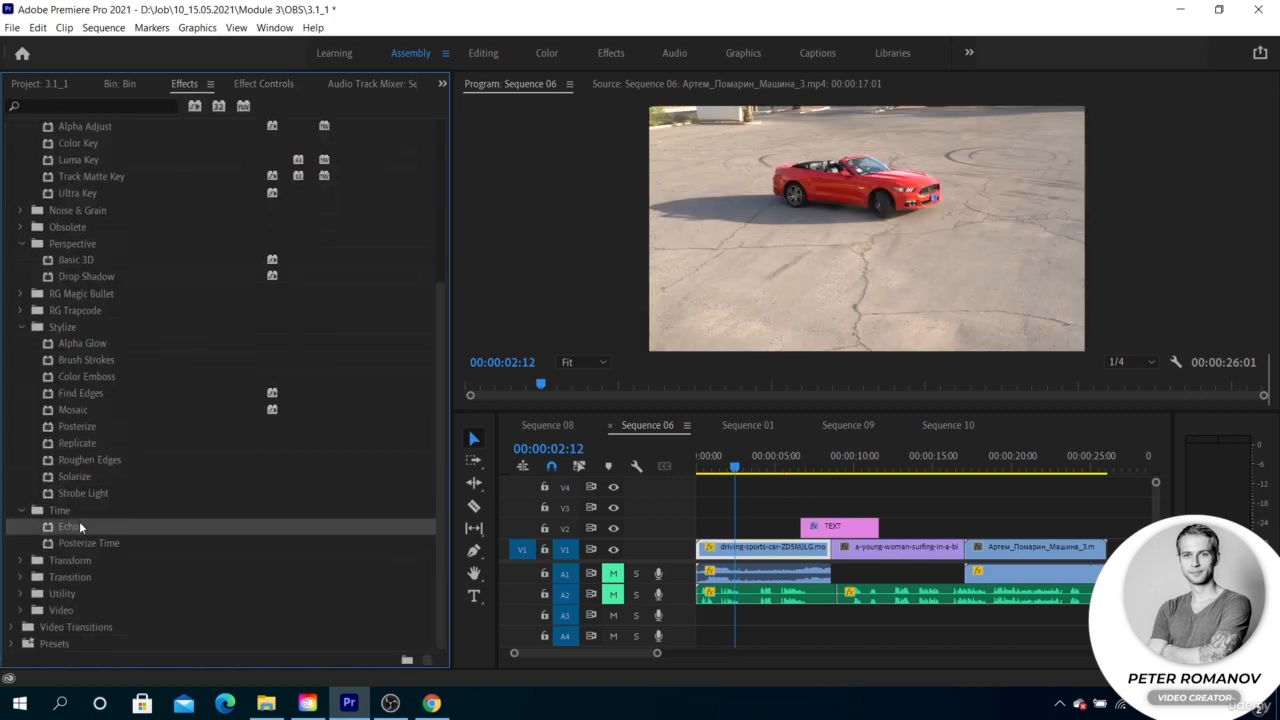
drag(81, 520, 728, 549)
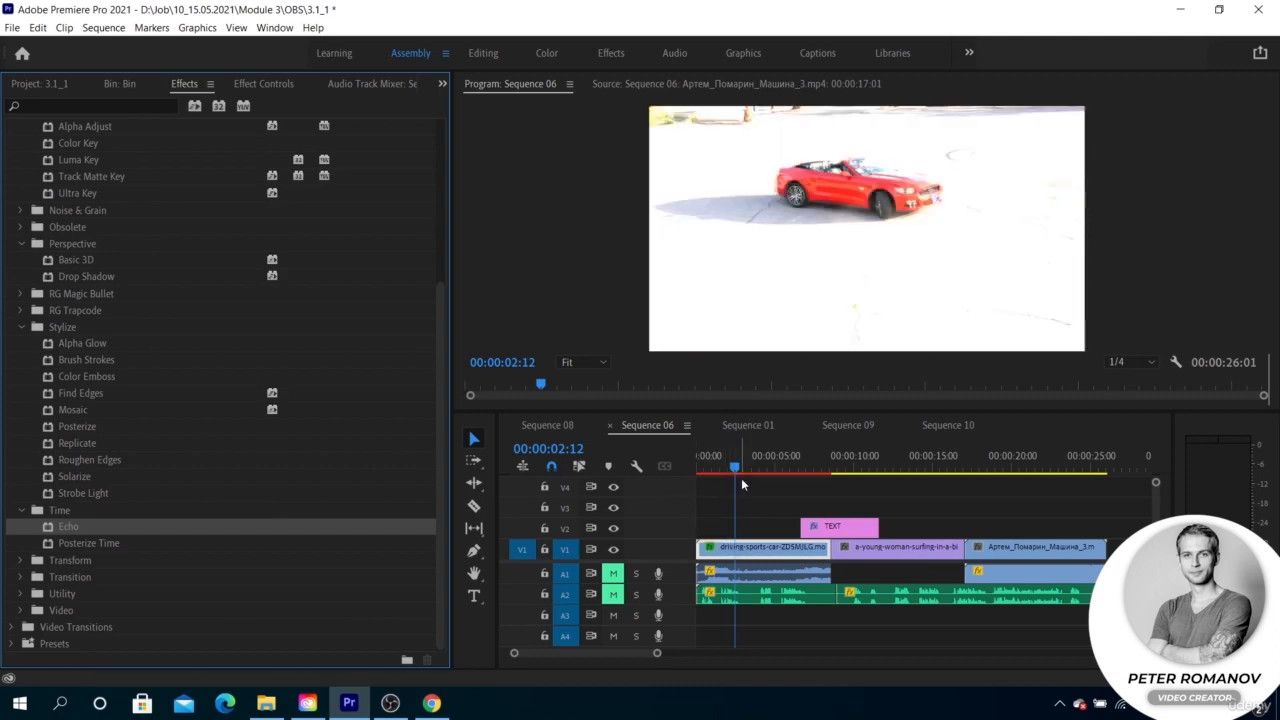
click(256, 85)
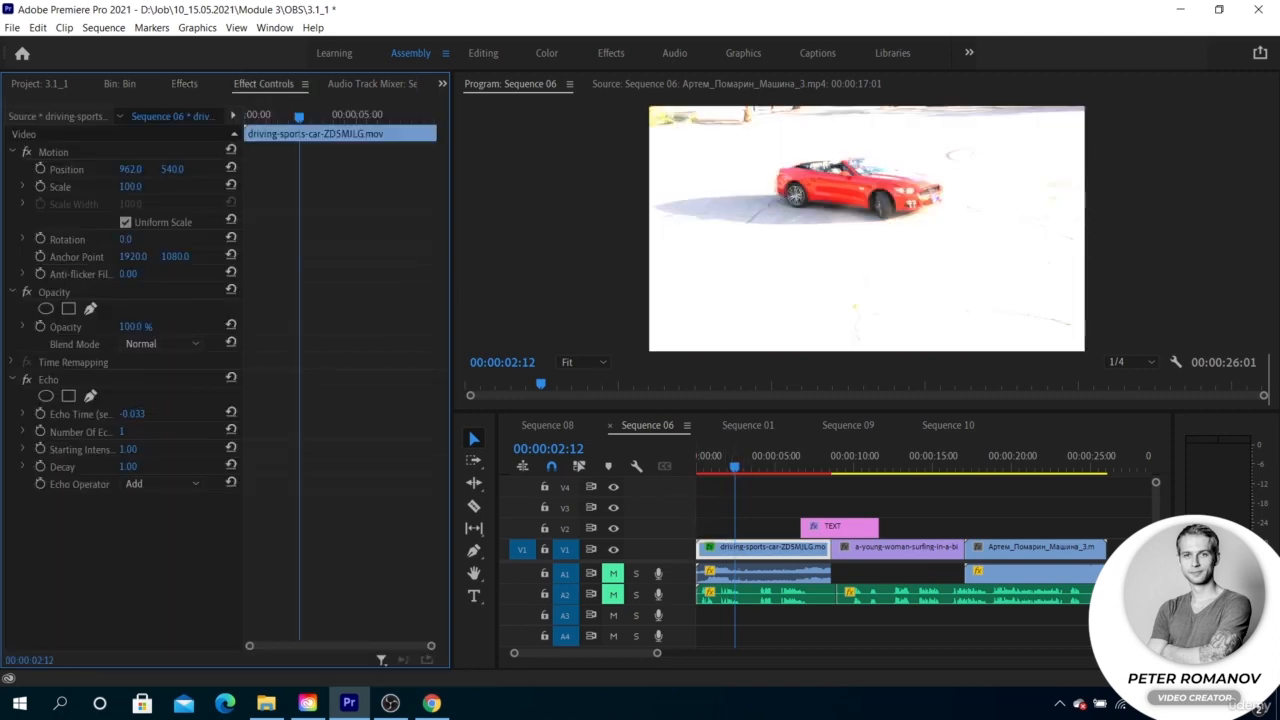
mouse_move(132, 413)
mouse_down()
mouse_move(50, 413)
mouse_move(195, 413)
mouse_move(141, 415)
mouse_up()
mouse_move(737, 467)
mouse_down()
mouse_move(760, 467)
mouse_move(704, 483)
mouse_move(724, 487)
mouse_up()
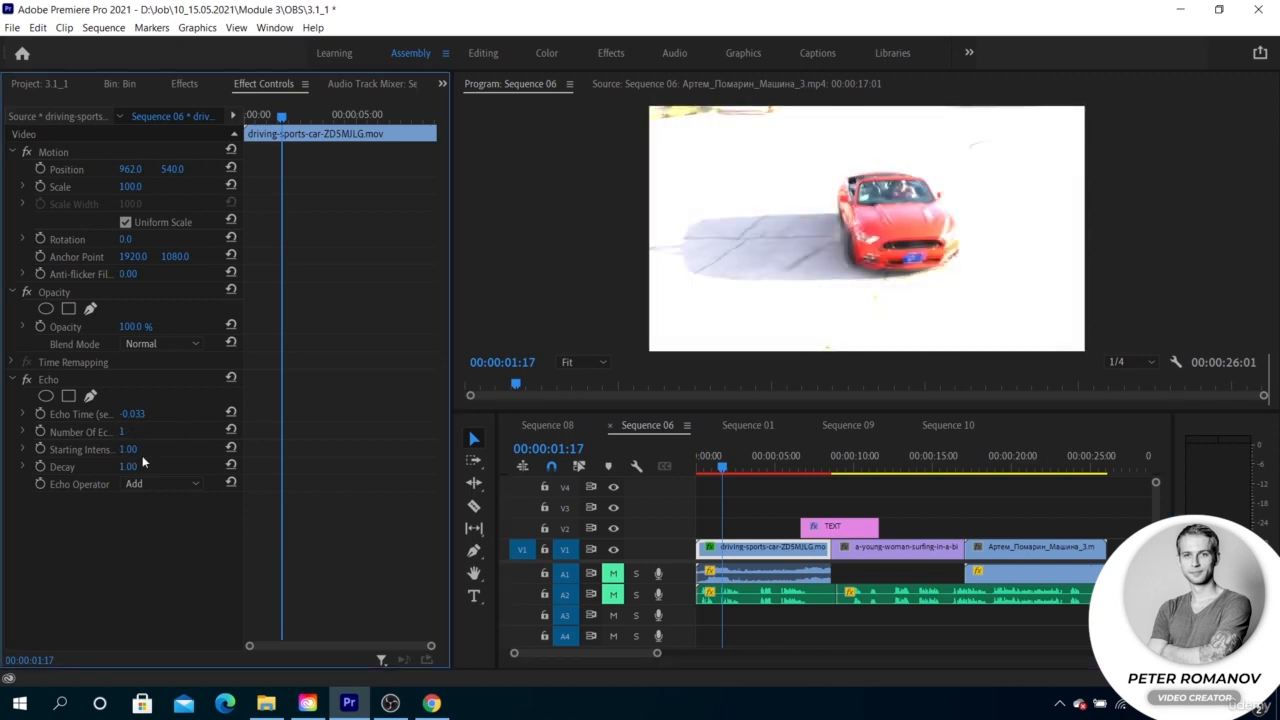
Step: Try the Maximum, Screen and Add options for Echo Operator and delete the Echo effect from the car clip
click(140, 484)
click(150, 518)
click(149, 484)
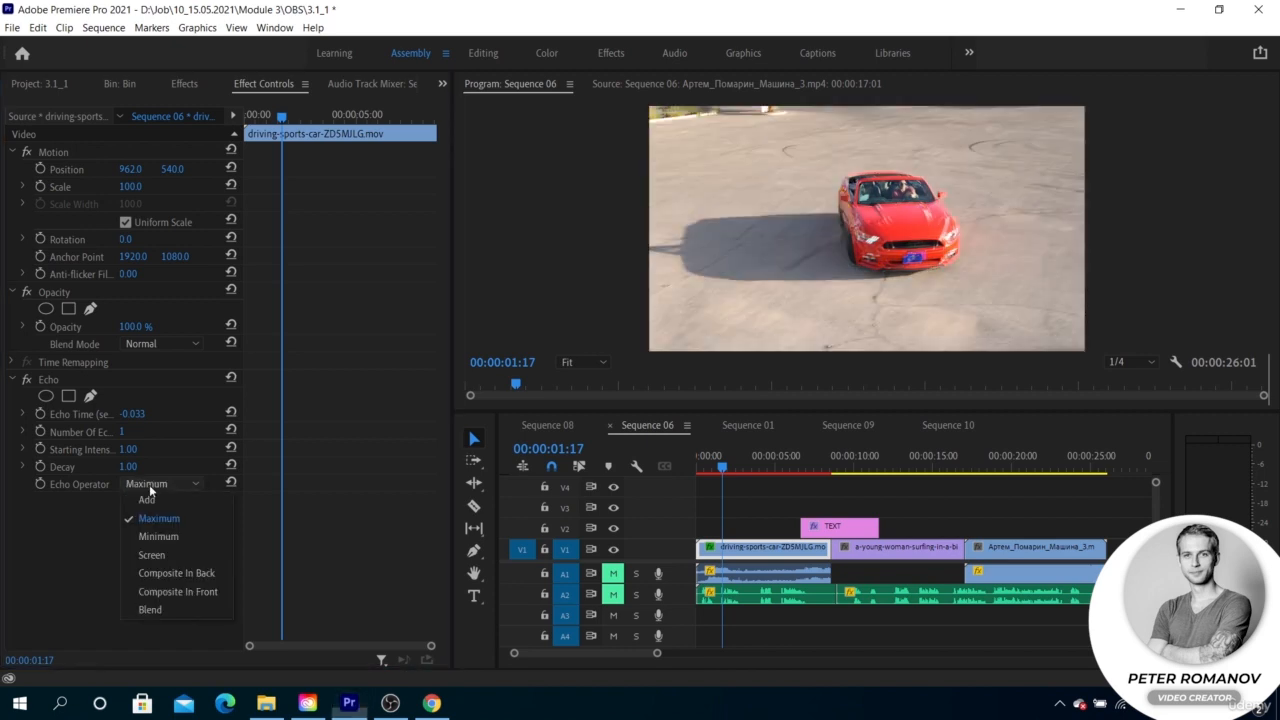
click(151, 553)
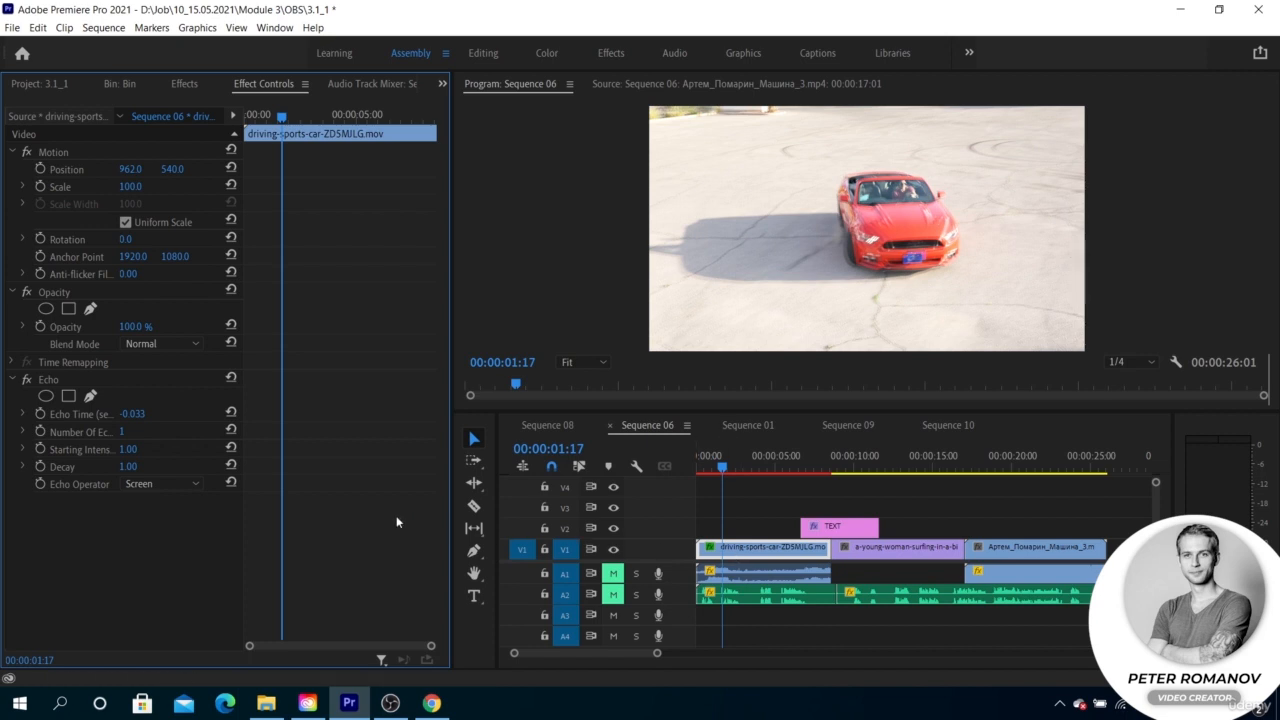
click(145, 484)
click(149, 500)
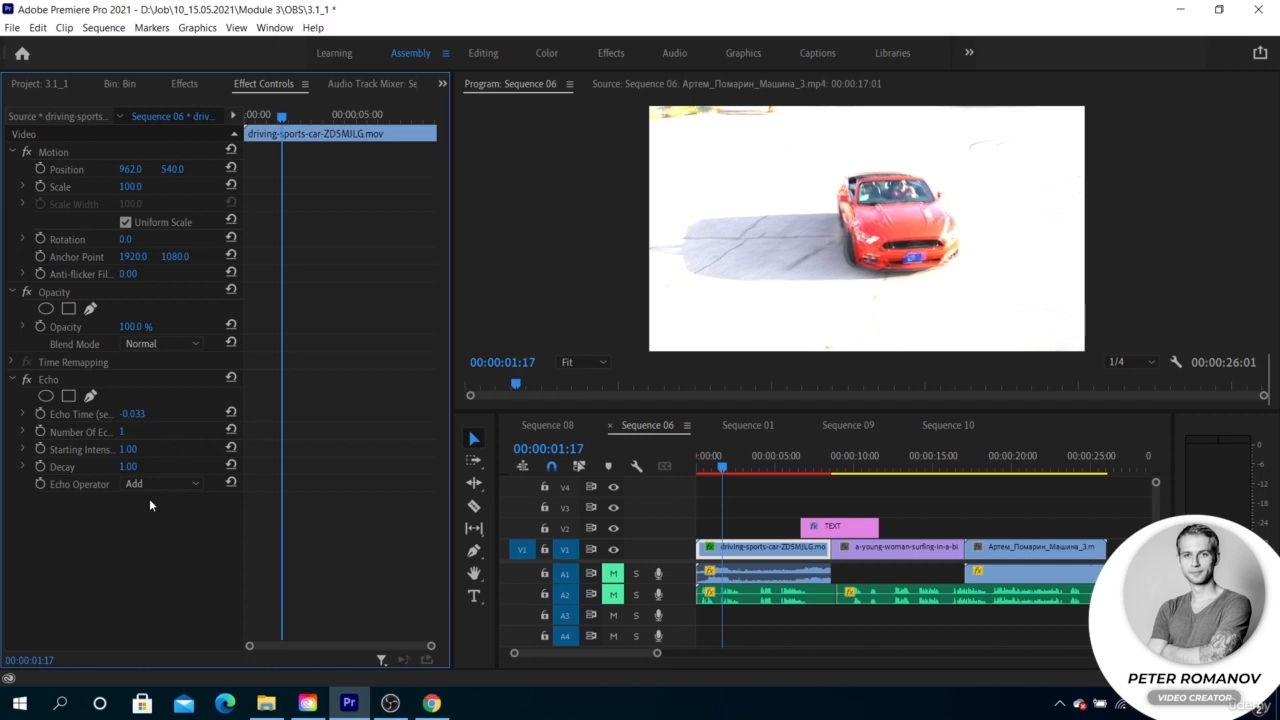
click(115, 379)
key(Delete)
Step: Apply the Posterize Time effect to the driving-sports-car clip and set its Frame Rate to 8
click(178, 83)
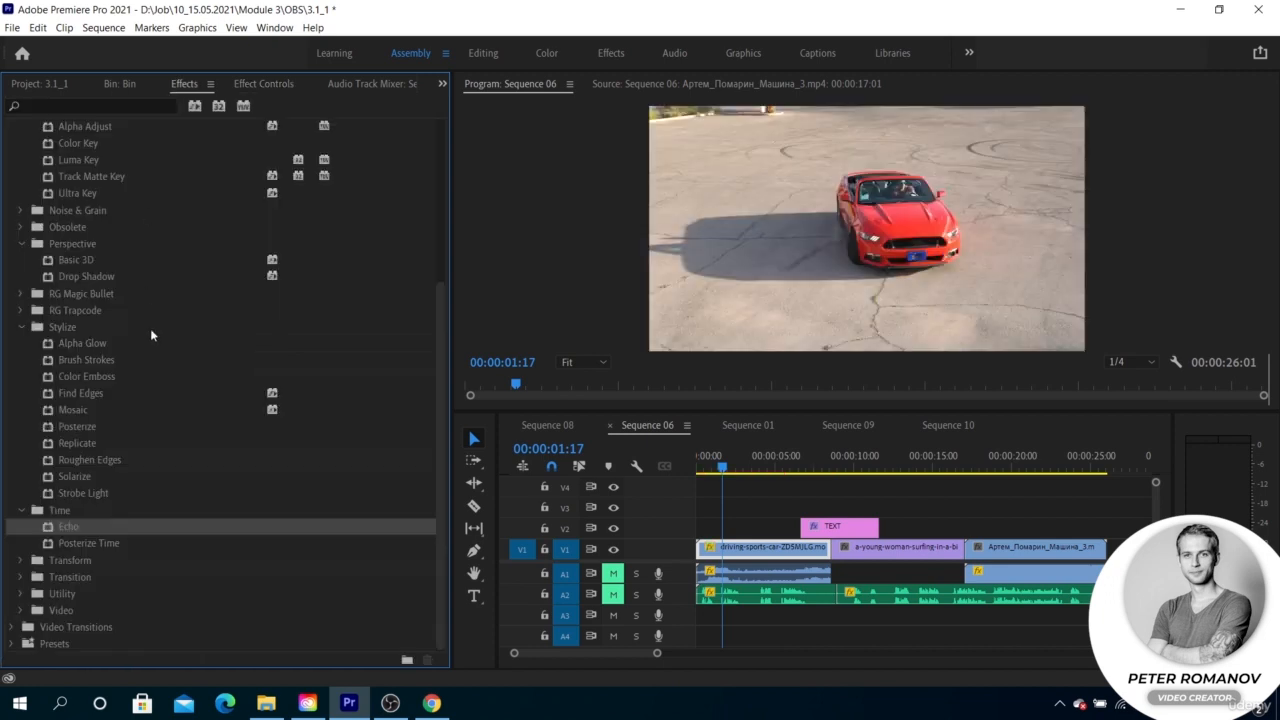
click(130, 540)
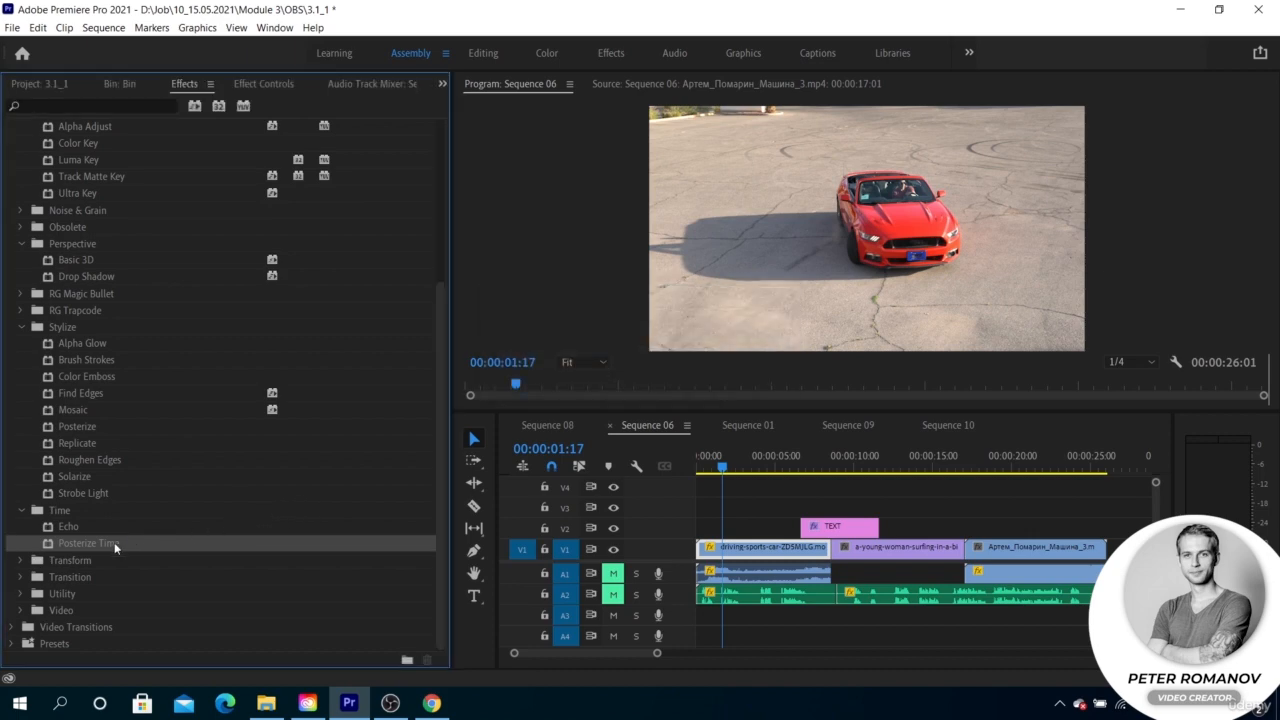
drag(114, 542, 762, 548)
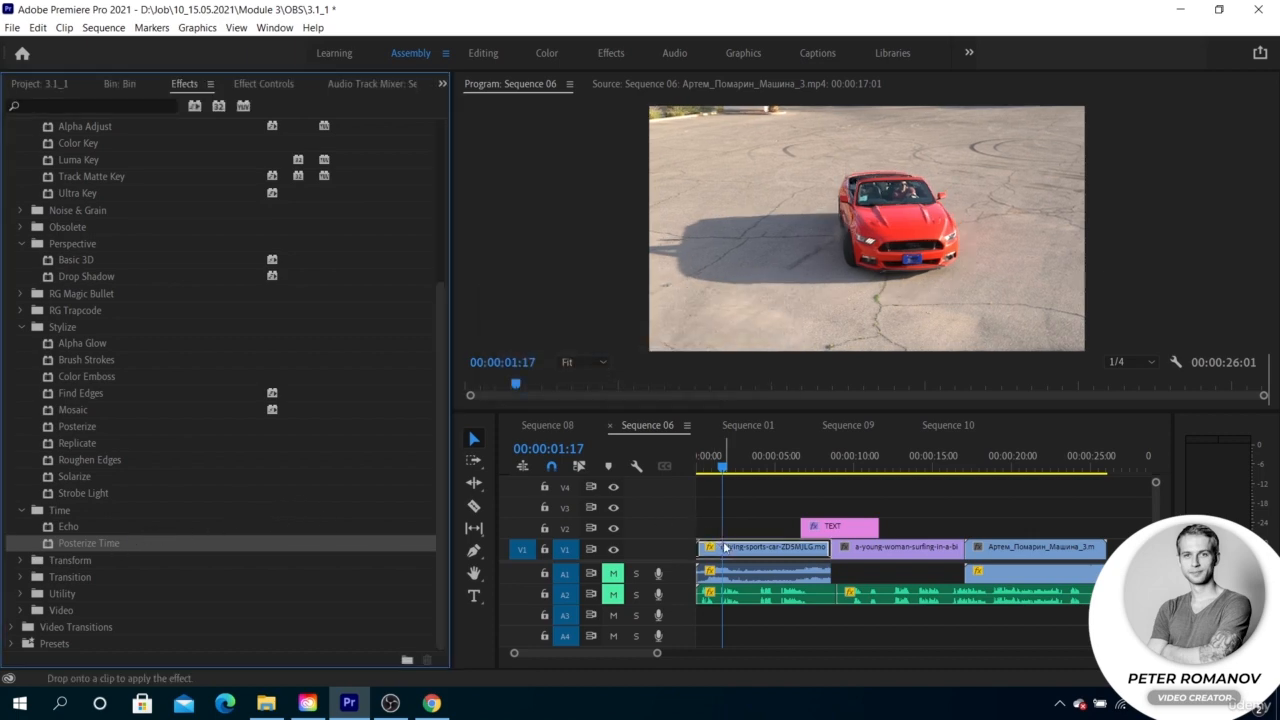
click(258, 84)
click(132, 414)
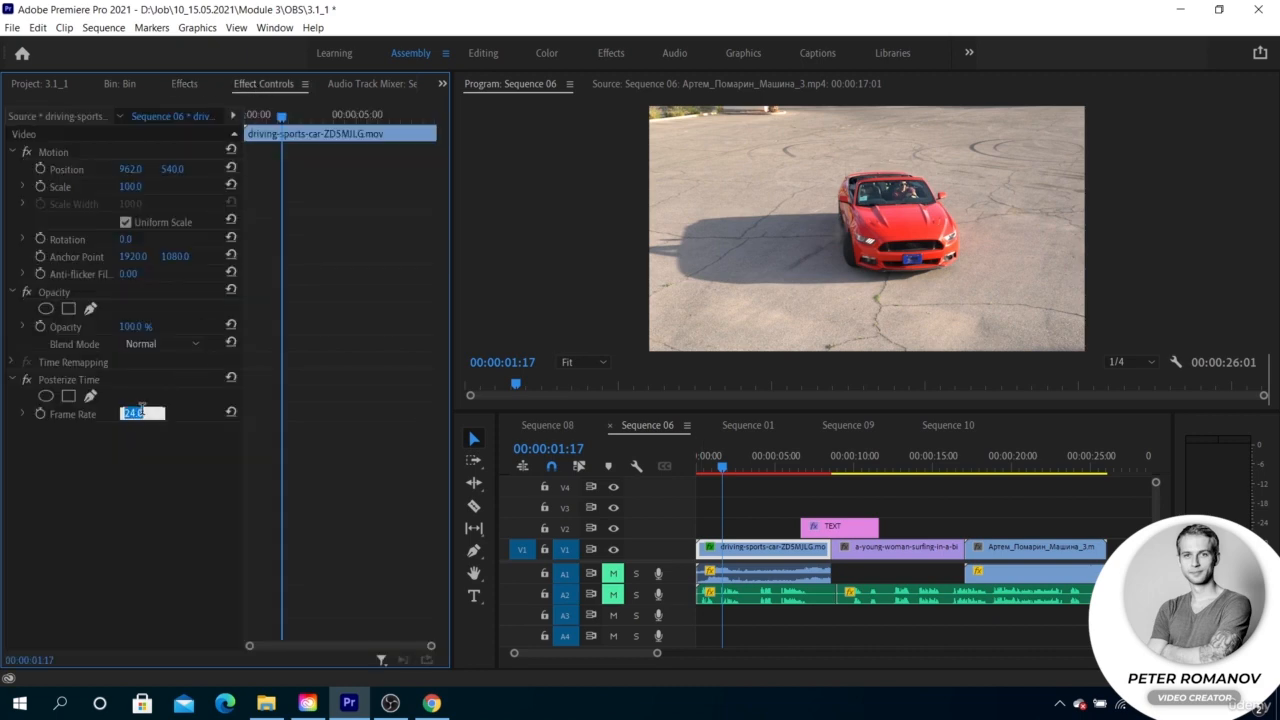
text(8)
key(Return)
Step: Play and scrub through the car clip to preview the Posterize Time effect
mouse_move(720, 468)
mouse_down()
mouse_move(703, 468)
mouse_move(722, 470)
mouse_up()
key(space)
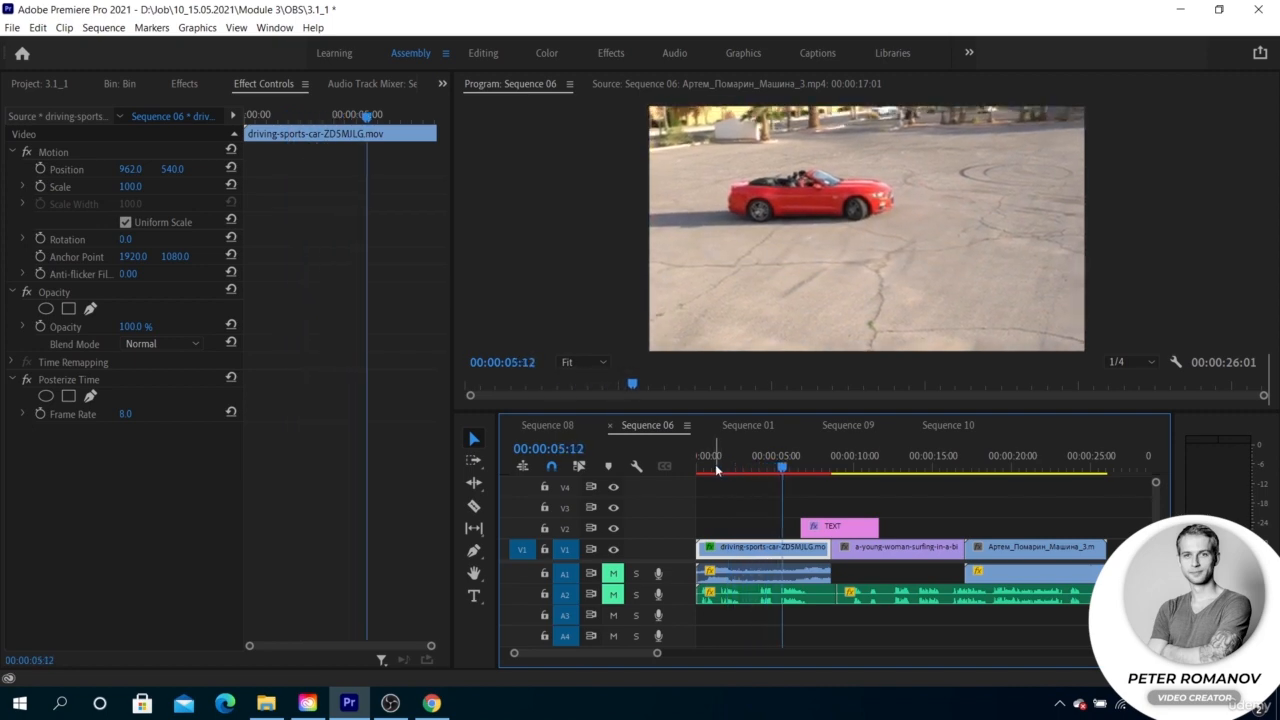
click(120, 380)
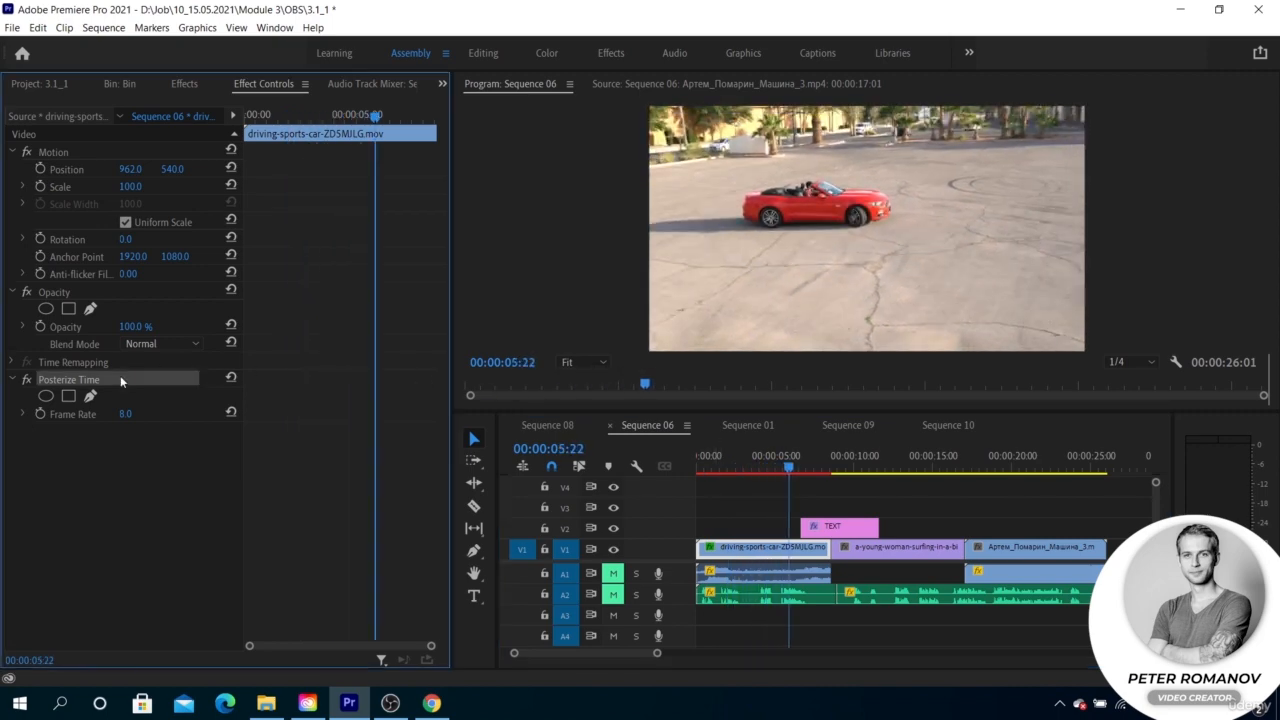
drag(765, 471, 701, 469)
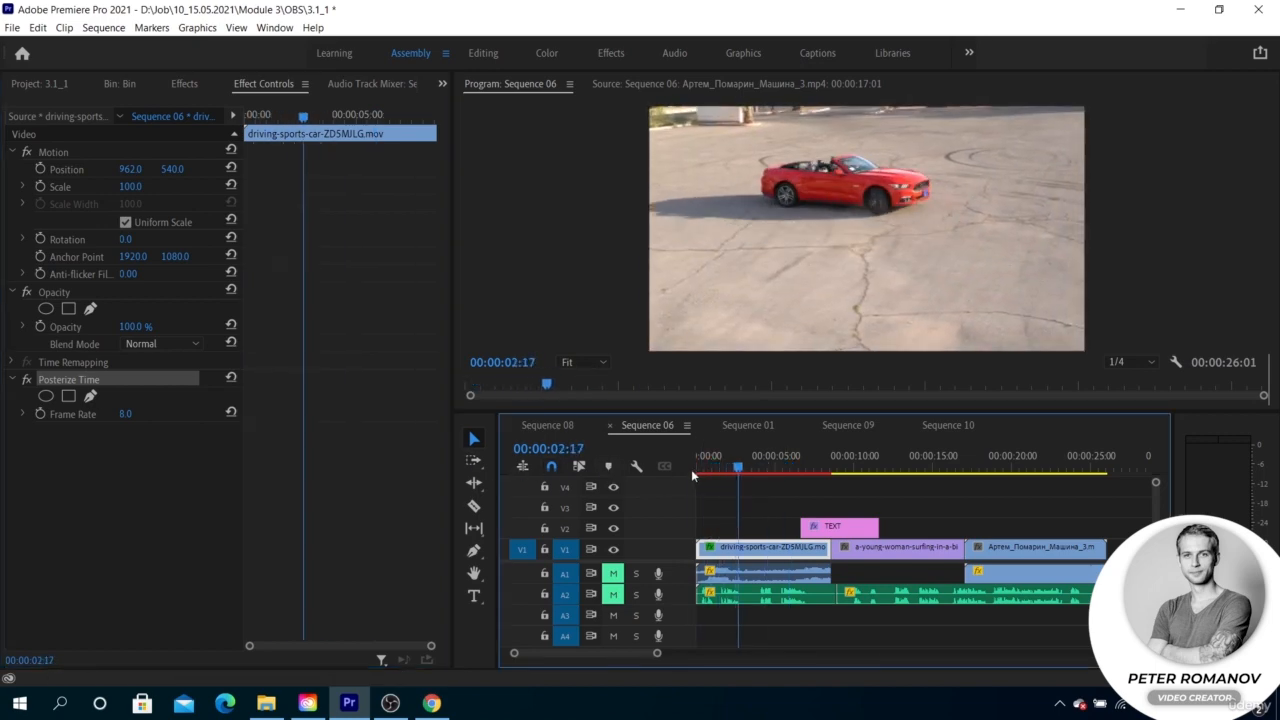
Step: Delete the TEXT title clip from track V2 and remove Posterize Time from the car clip
click(846, 526)
key(Delete)
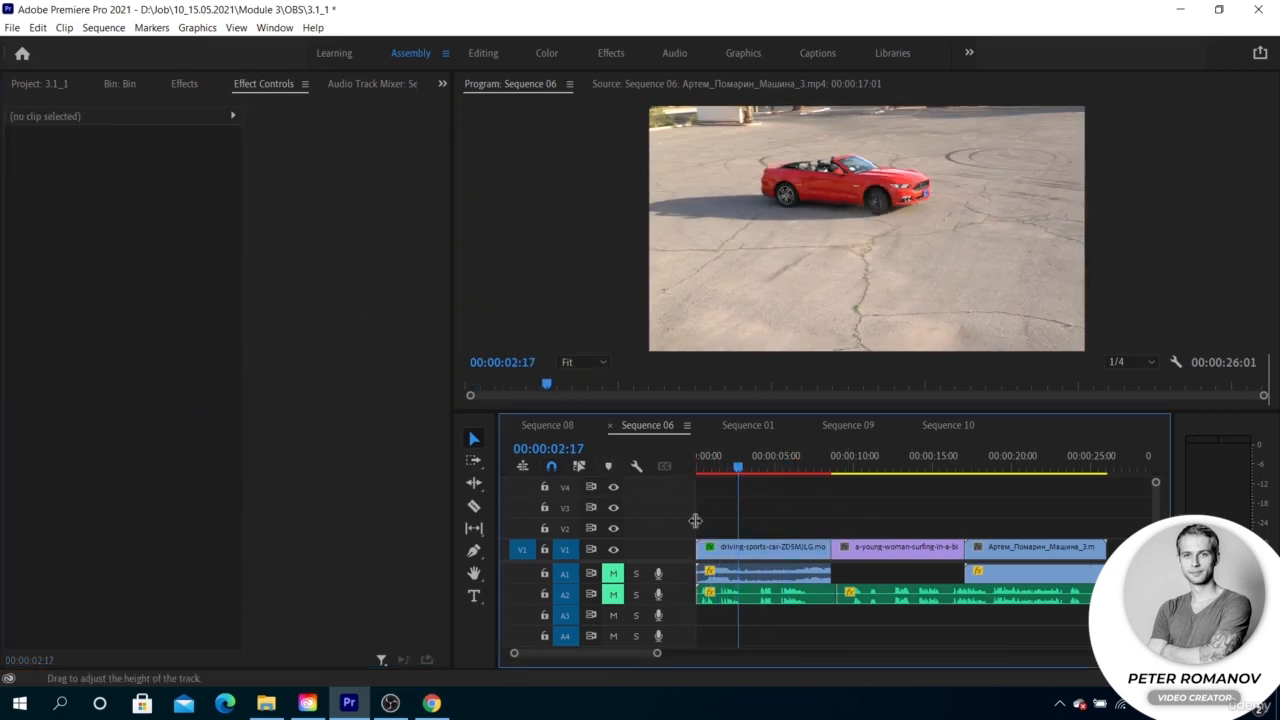
click(740, 548)
click(116, 379)
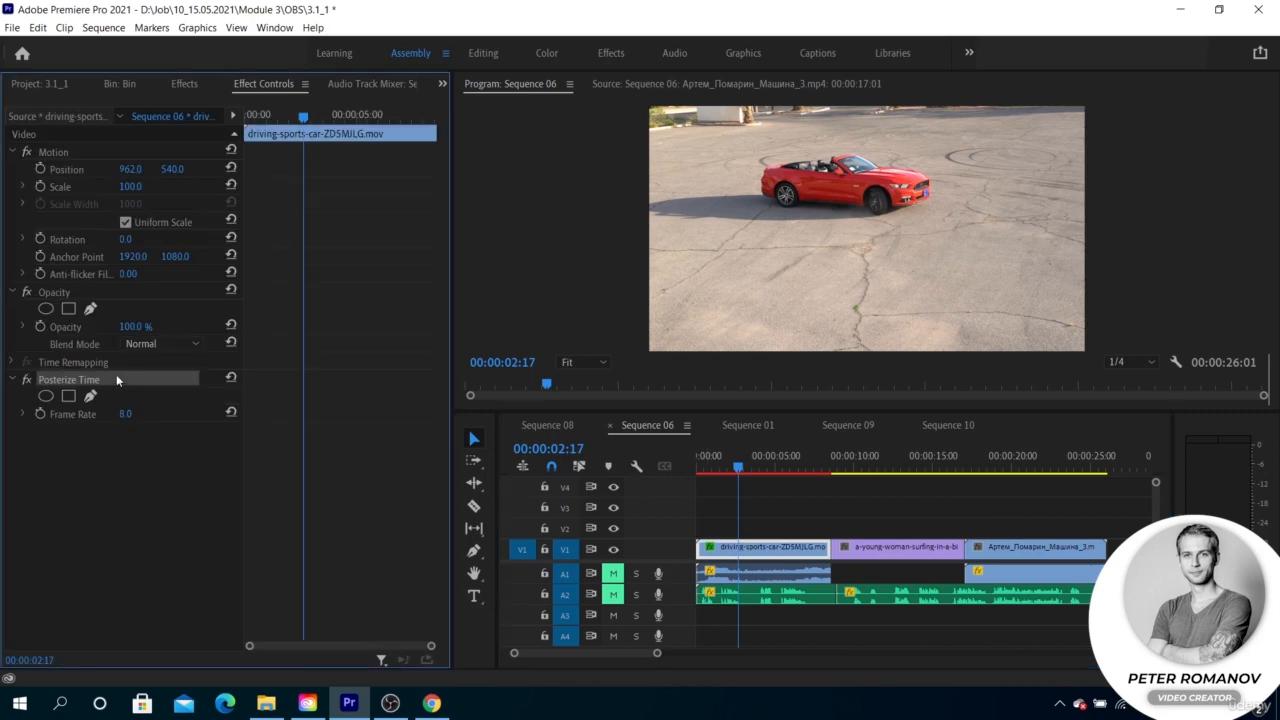
click(864, 462)
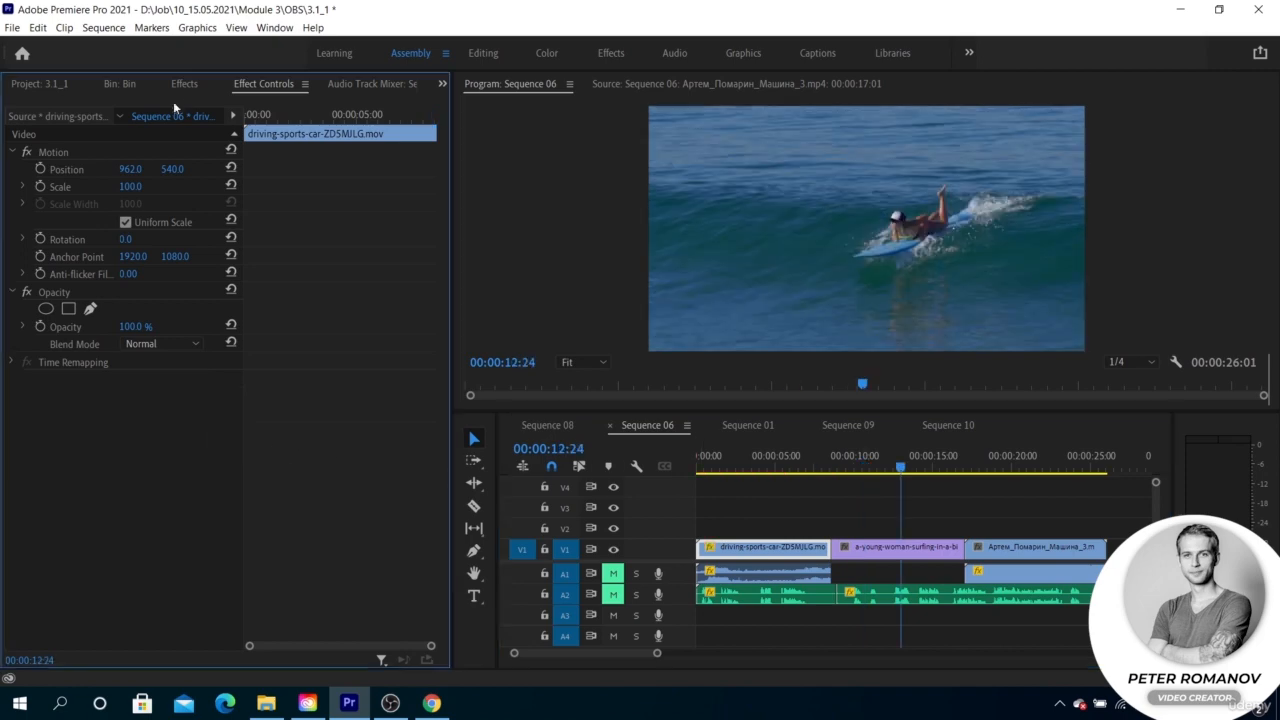
Step: Apply the Crop effect from the Transform group to the driving-sports-car clip and show its settings at 00:00:03:15
click(182, 85)
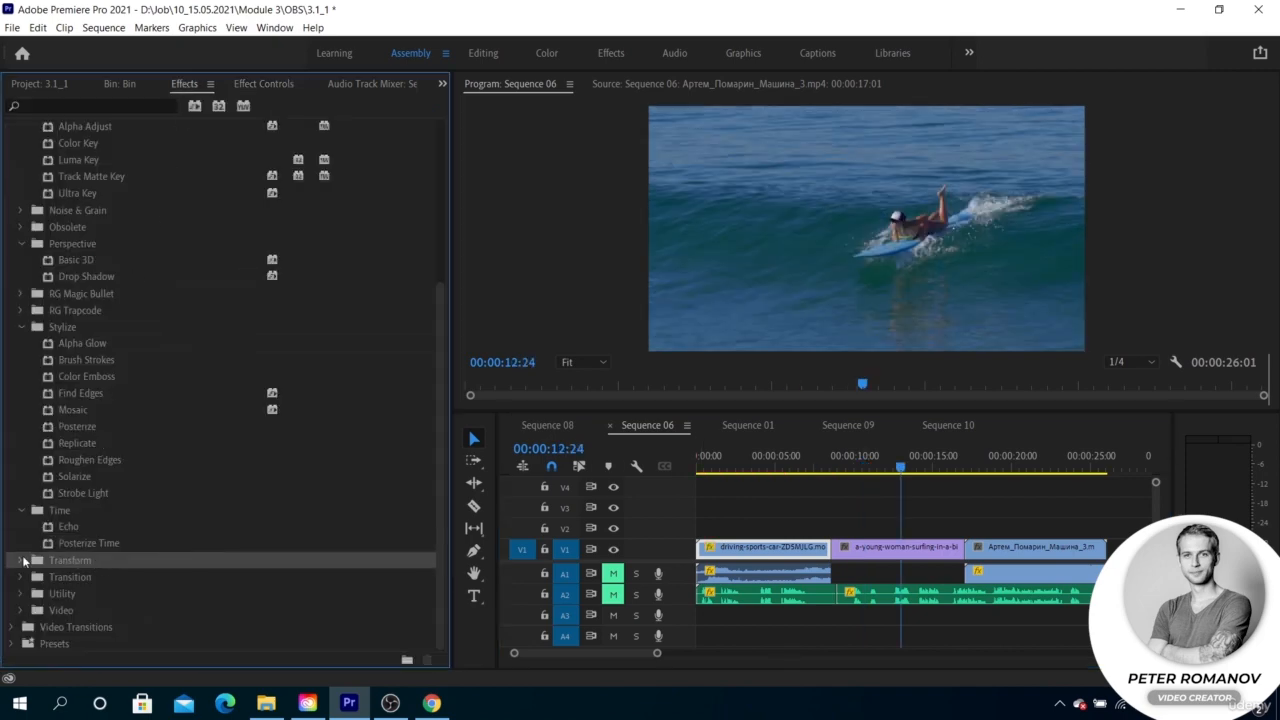
click(23, 562)
scroll(173, 538, down, 2)
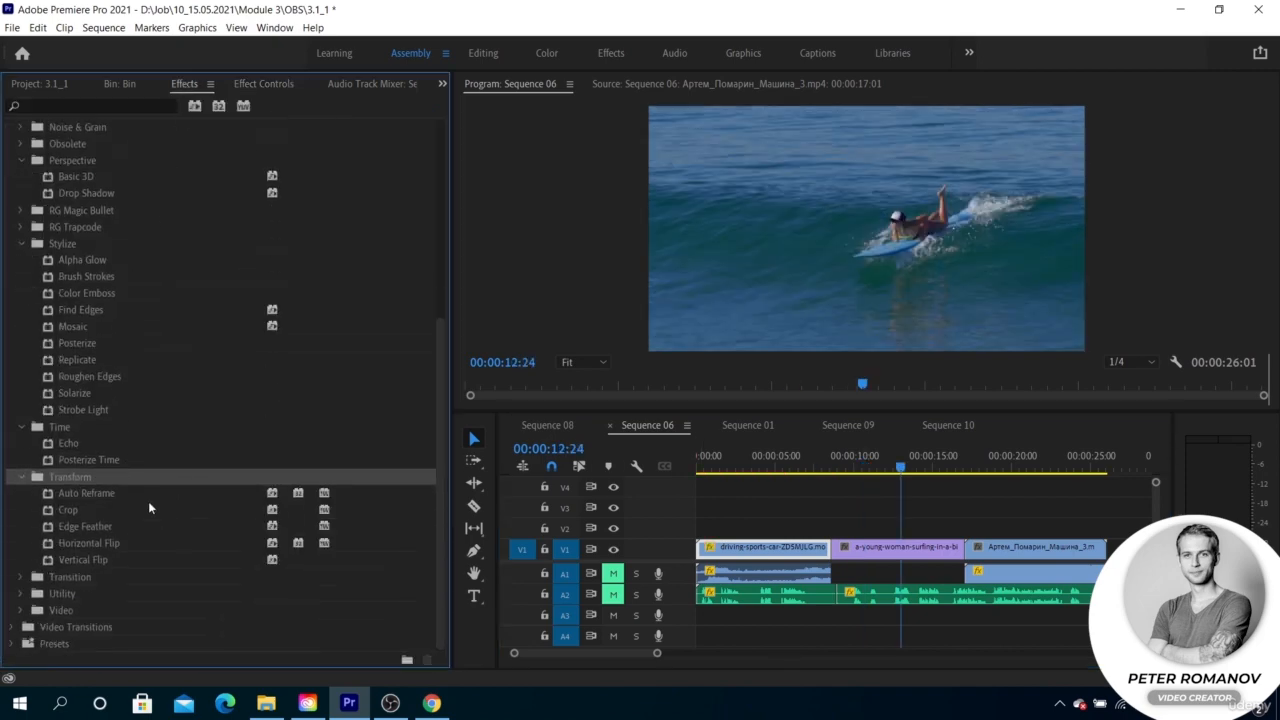
click(90, 507)
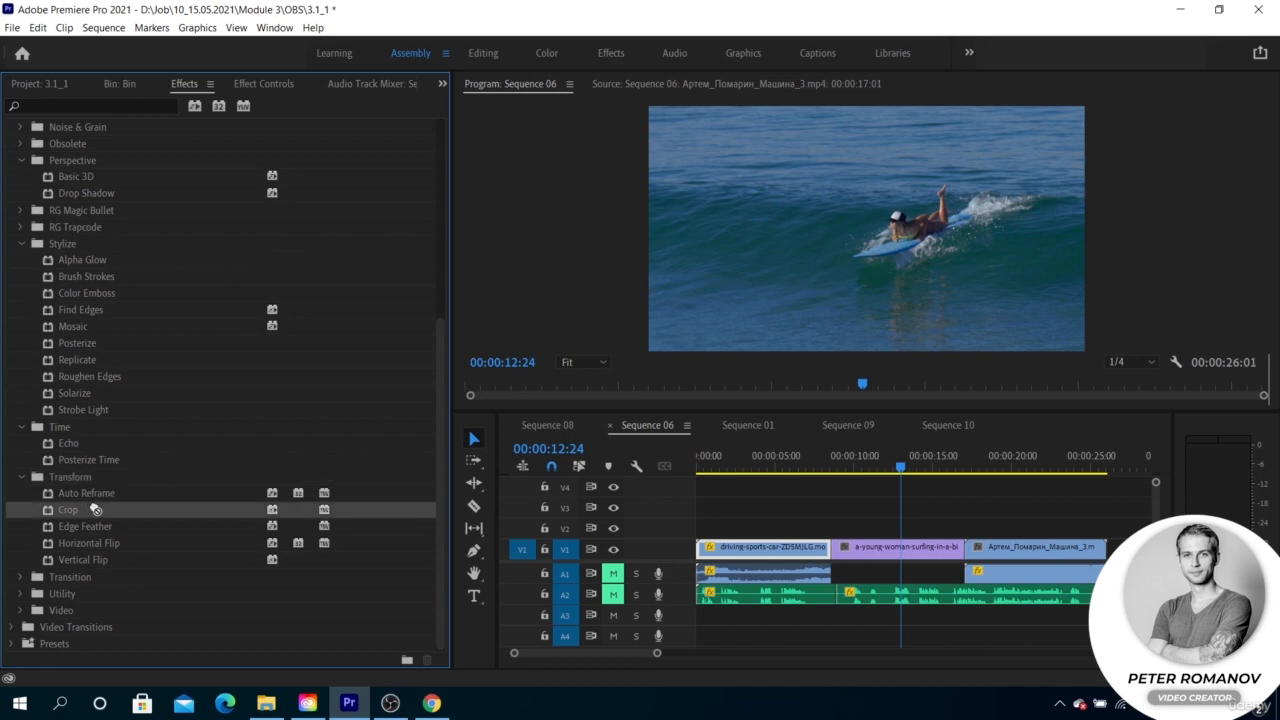
drag(86, 508, 742, 553)
click(753, 457)
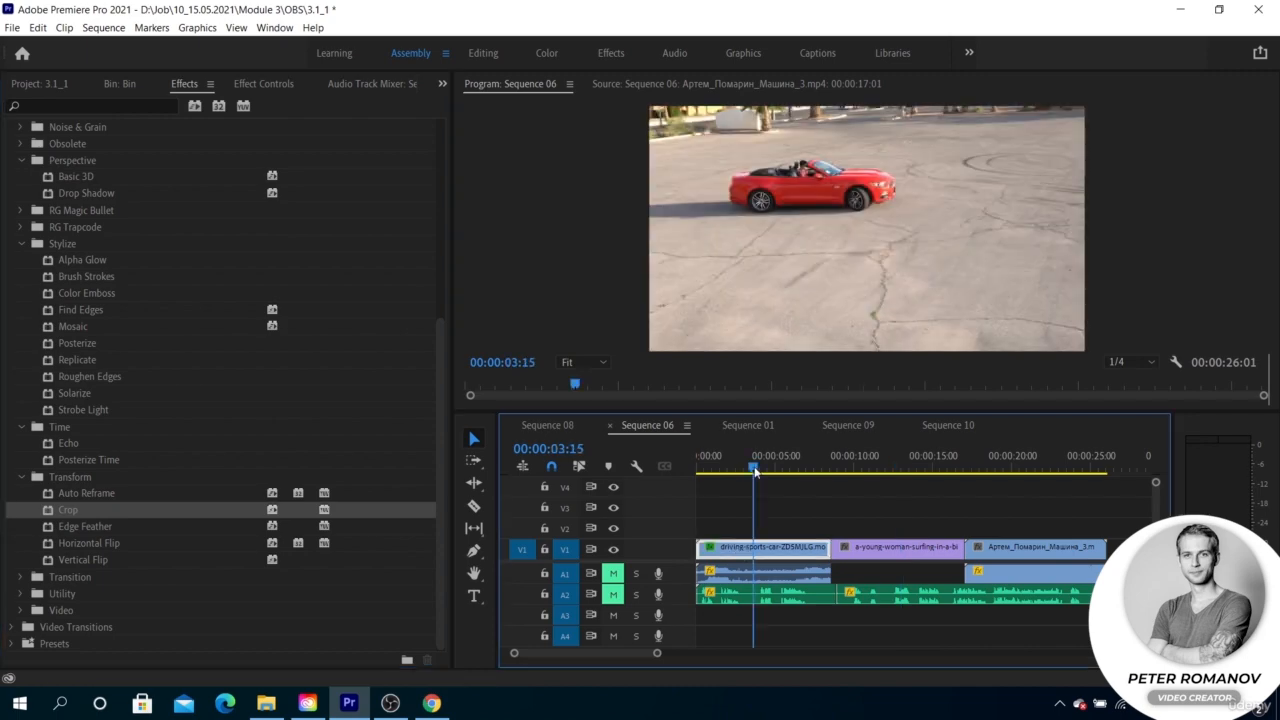
click(264, 84)
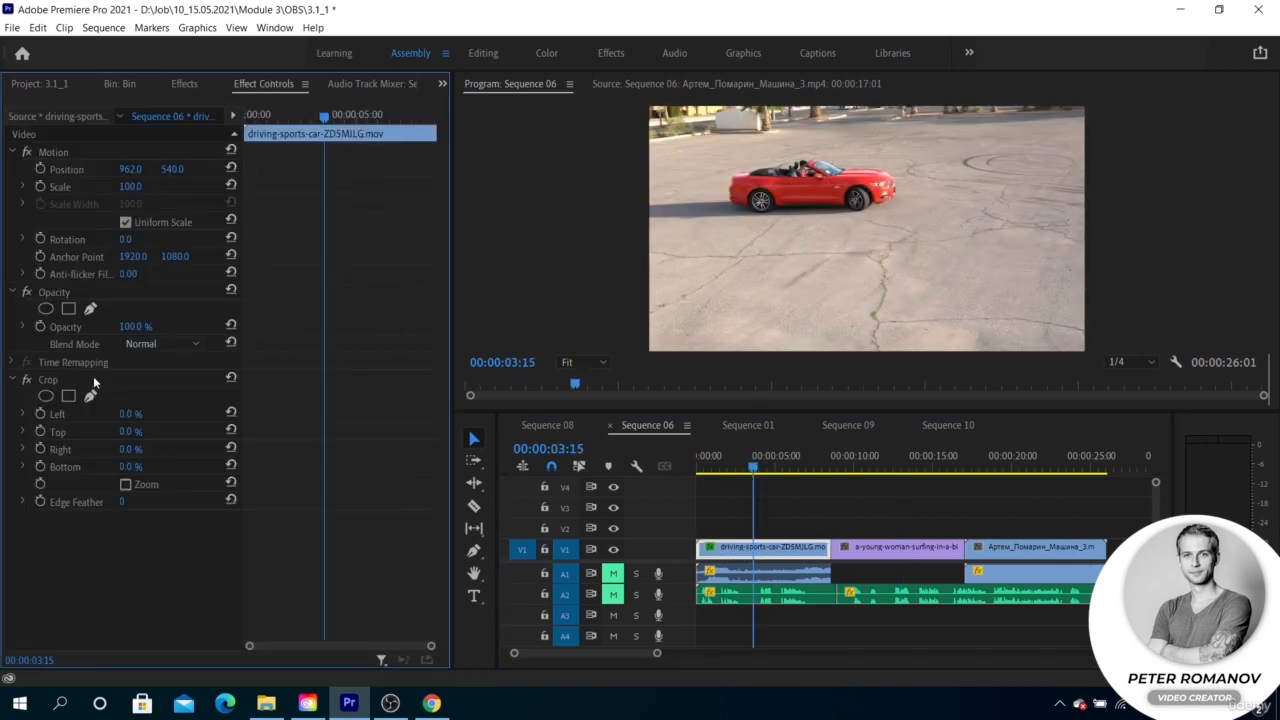
Step: Try cropping the car clip's edges, including Right at 8% with Edge Feather 38, and revert the crop
drag(124, 414, 137, 450)
drag(132, 467, 143, 501)
key(ctrl+z)
drag(123, 449, 137, 449)
drag(121, 501, 143, 501)
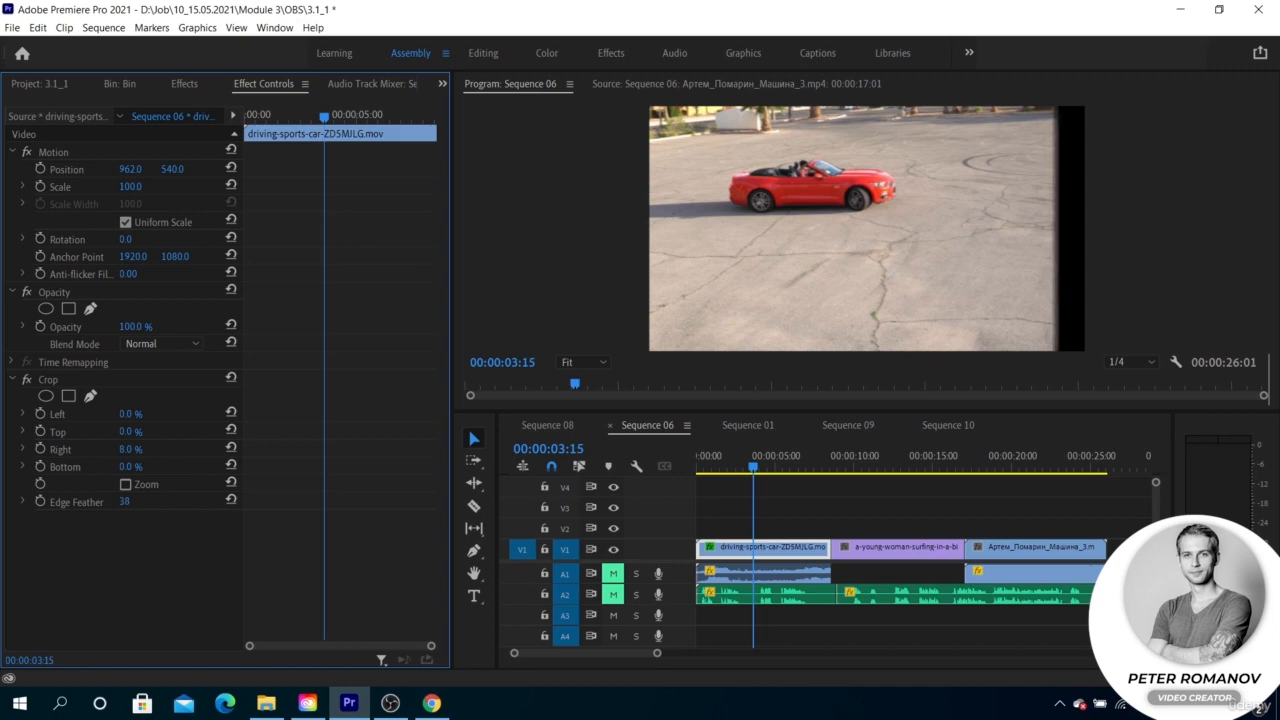
key(ctrl+z)
key(ctrl+z)
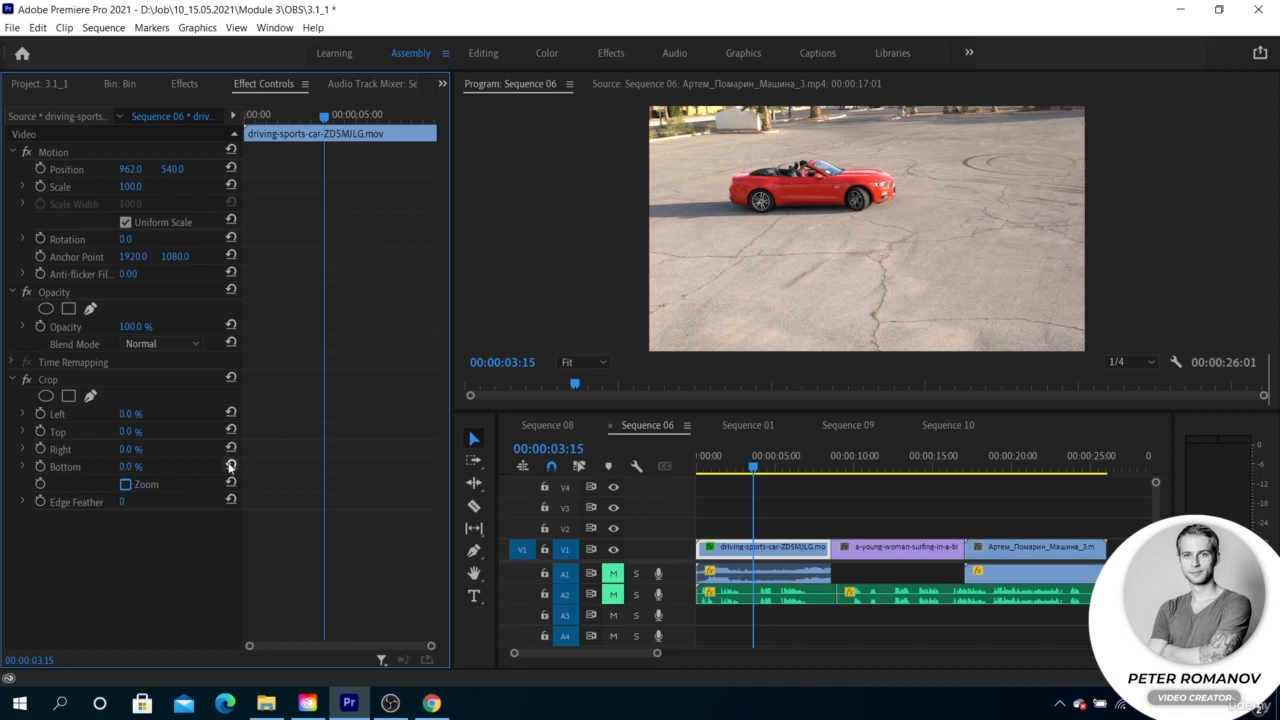
click(184, 84)
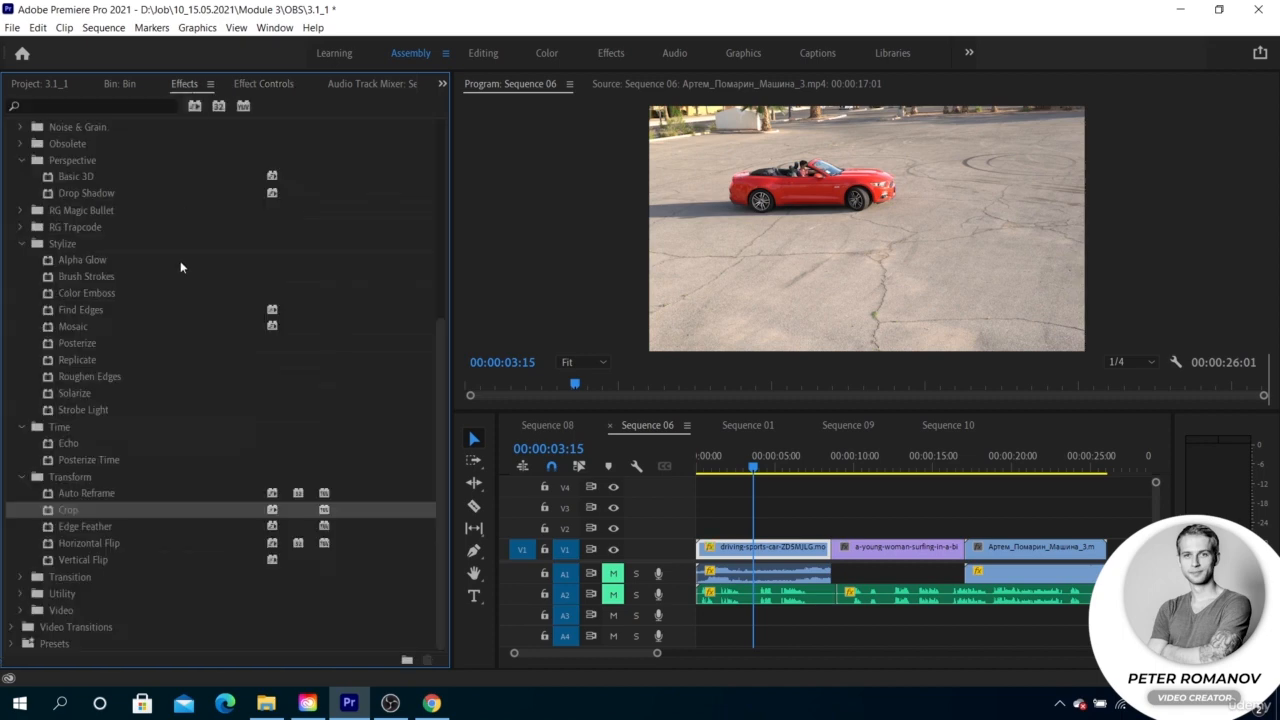
Step: Apply the Edge Feather effect to the car clip with Amount 75, scaling the clip to 62
click(110, 526)
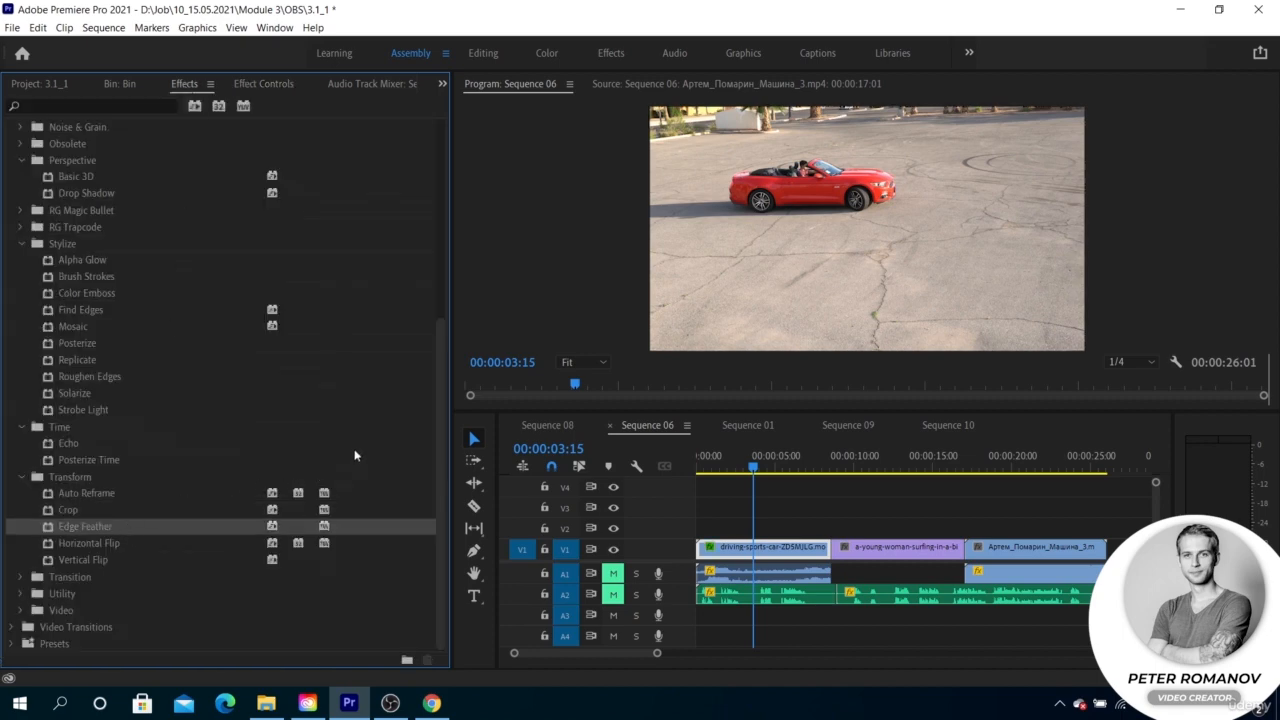
click(277, 83)
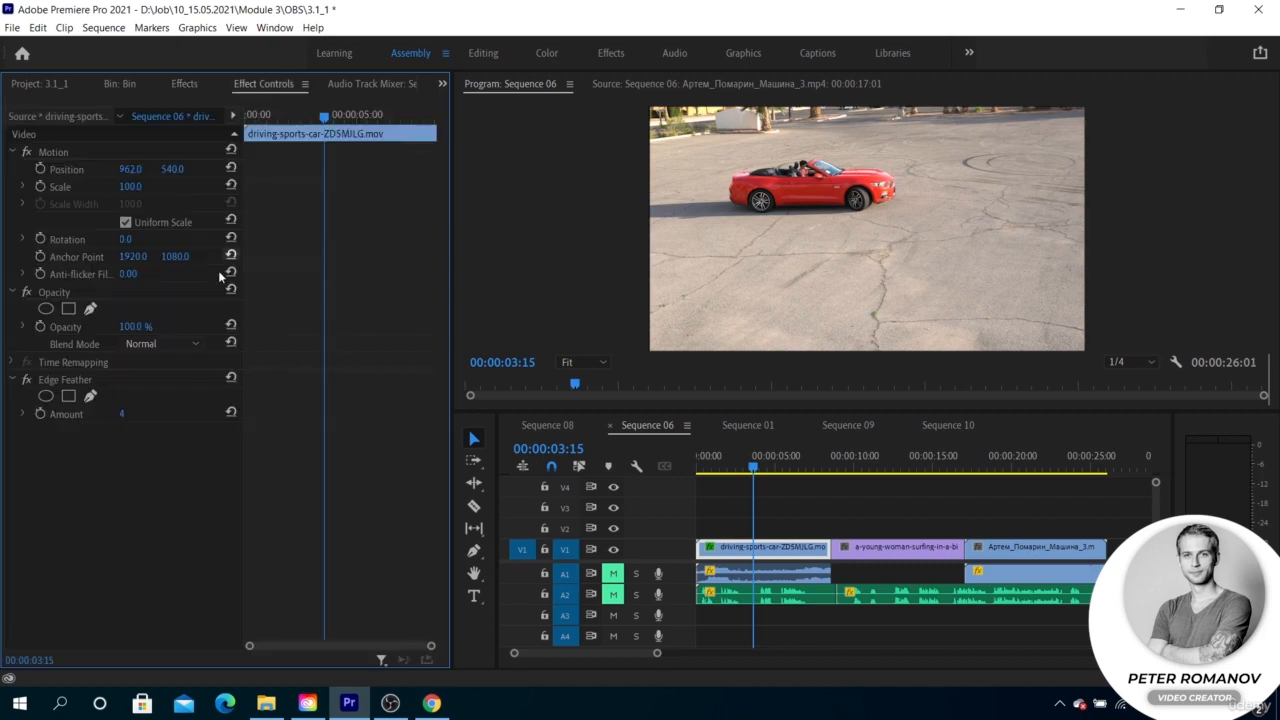
mouse_move(125, 414)
mouse_down()
mouse_move(171, 414)
mouse_move(111, 414)
mouse_up()
drag(130, 187, 92, 187)
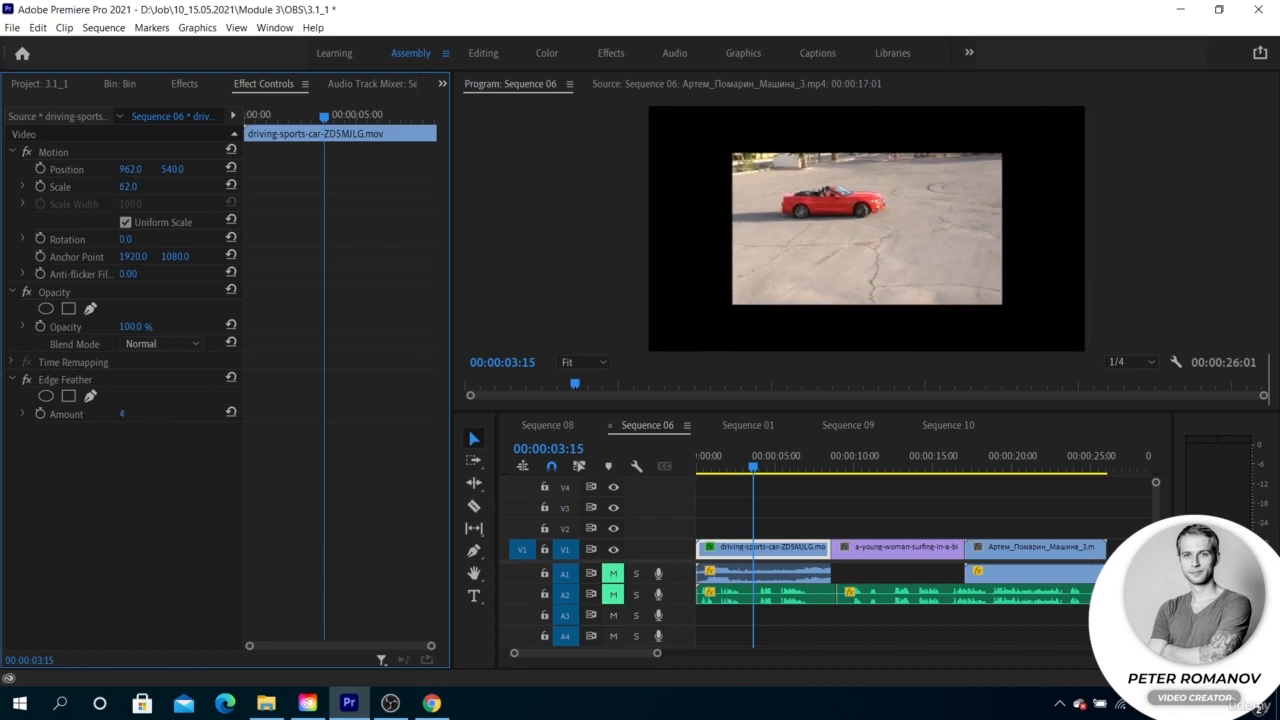
drag(121, 414, 192, 414)
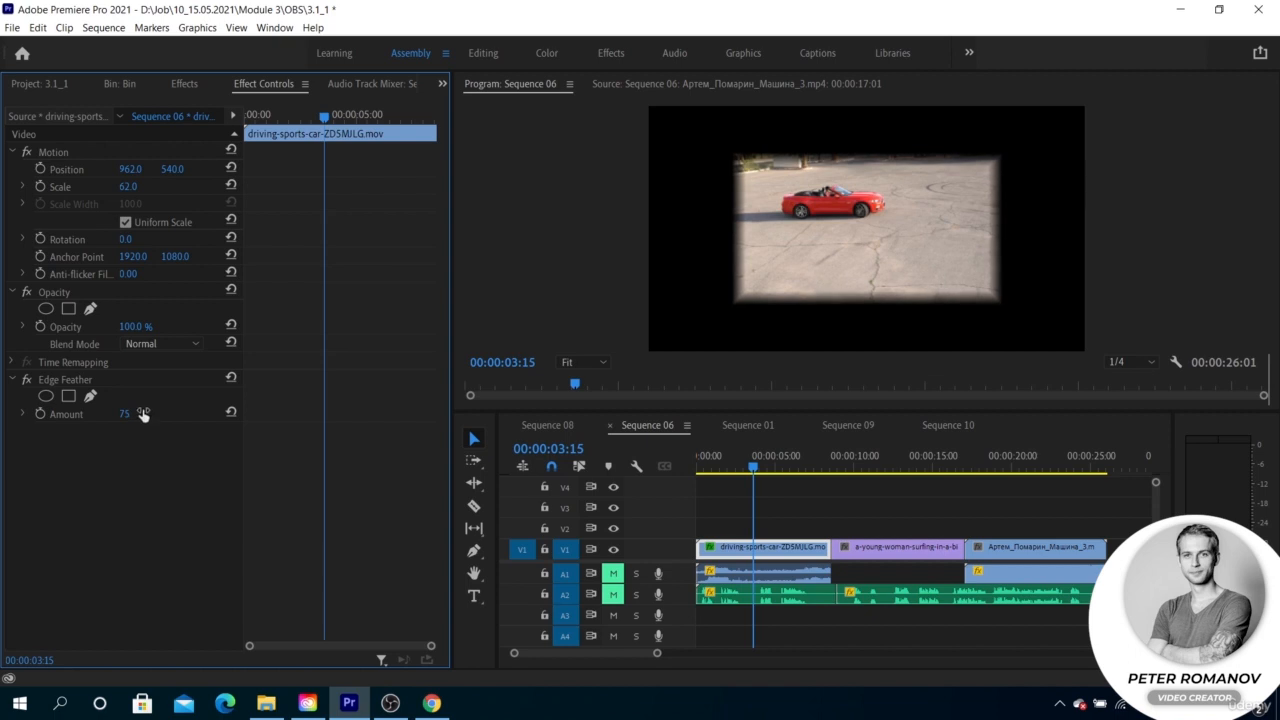
Step: Remove Edge Feather from the car clip and reset the clip's Scale
click(100, 379)
key(Delete)
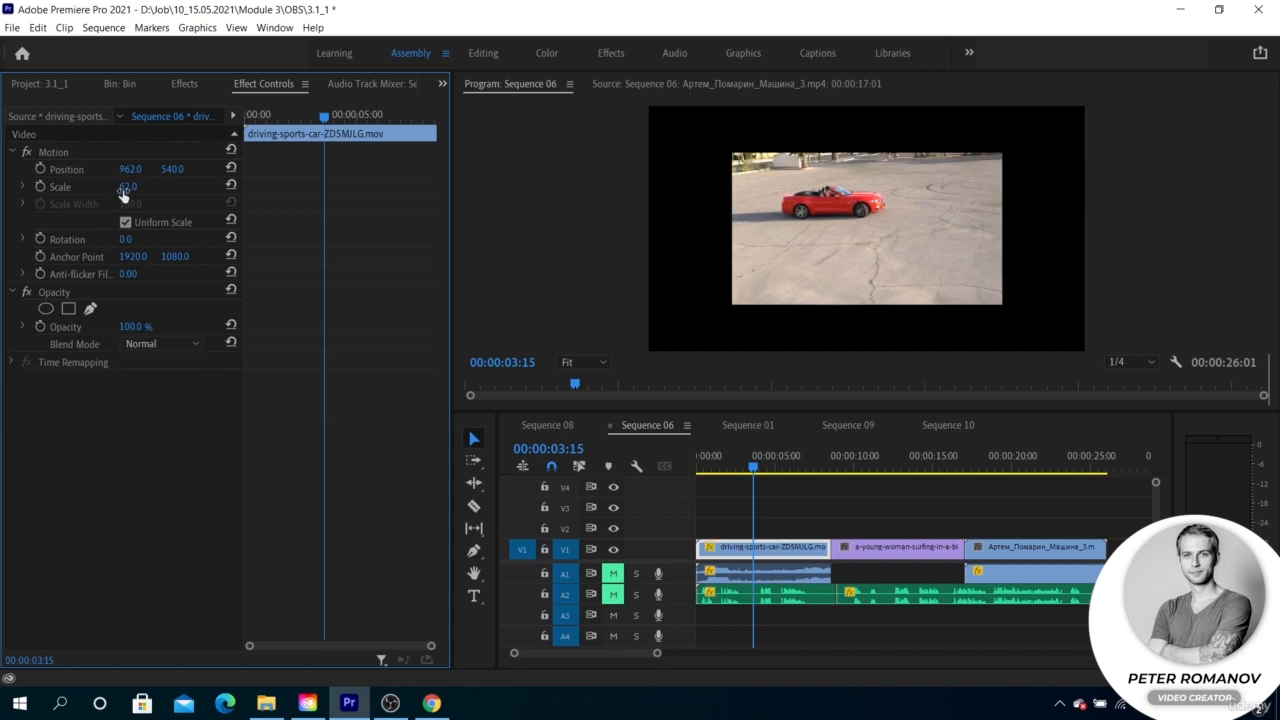
click(229, 186)
Step: Try the Horizontal Flip effect from the Transform group on the car clip
click(184, 83)
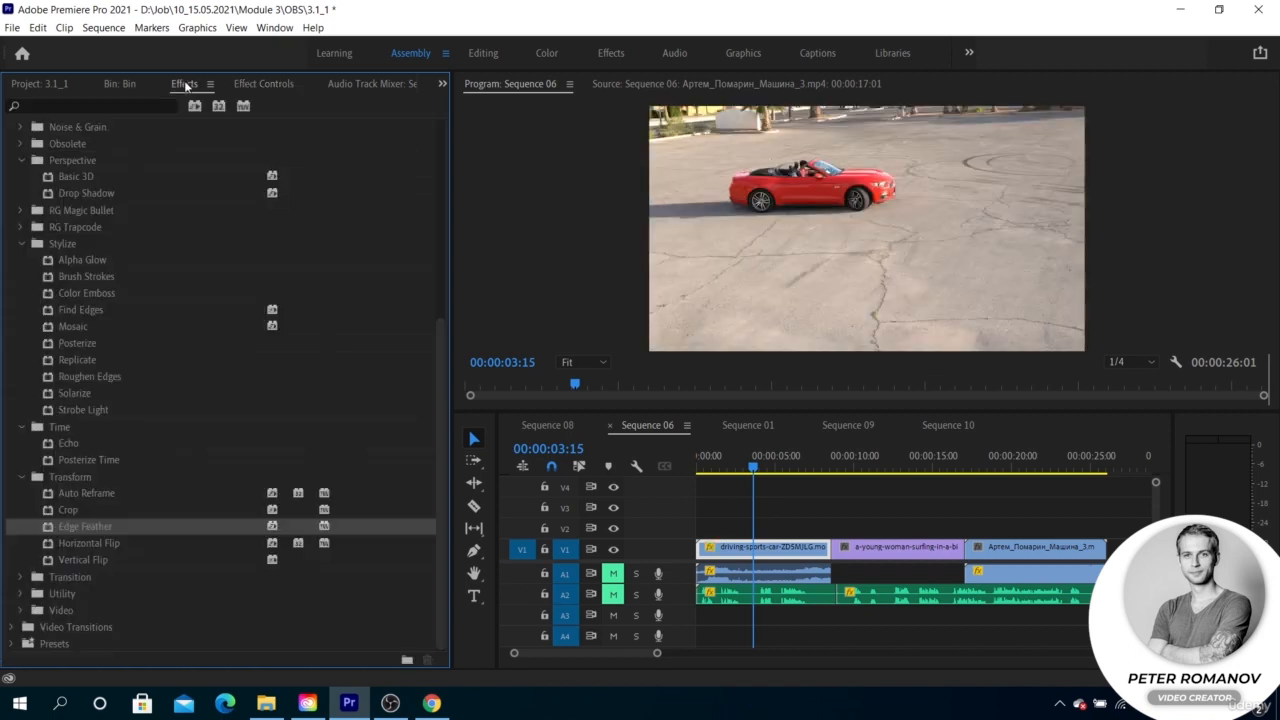
click(98, 545)
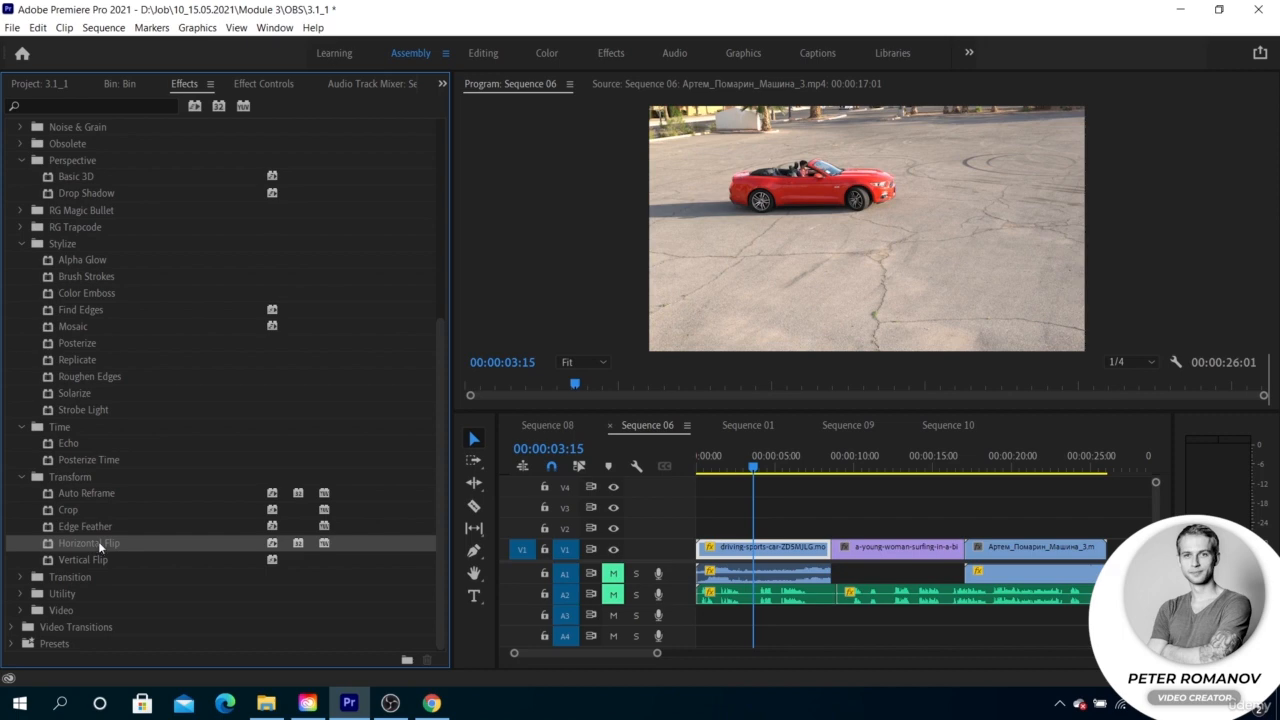
double_click(98, 541)
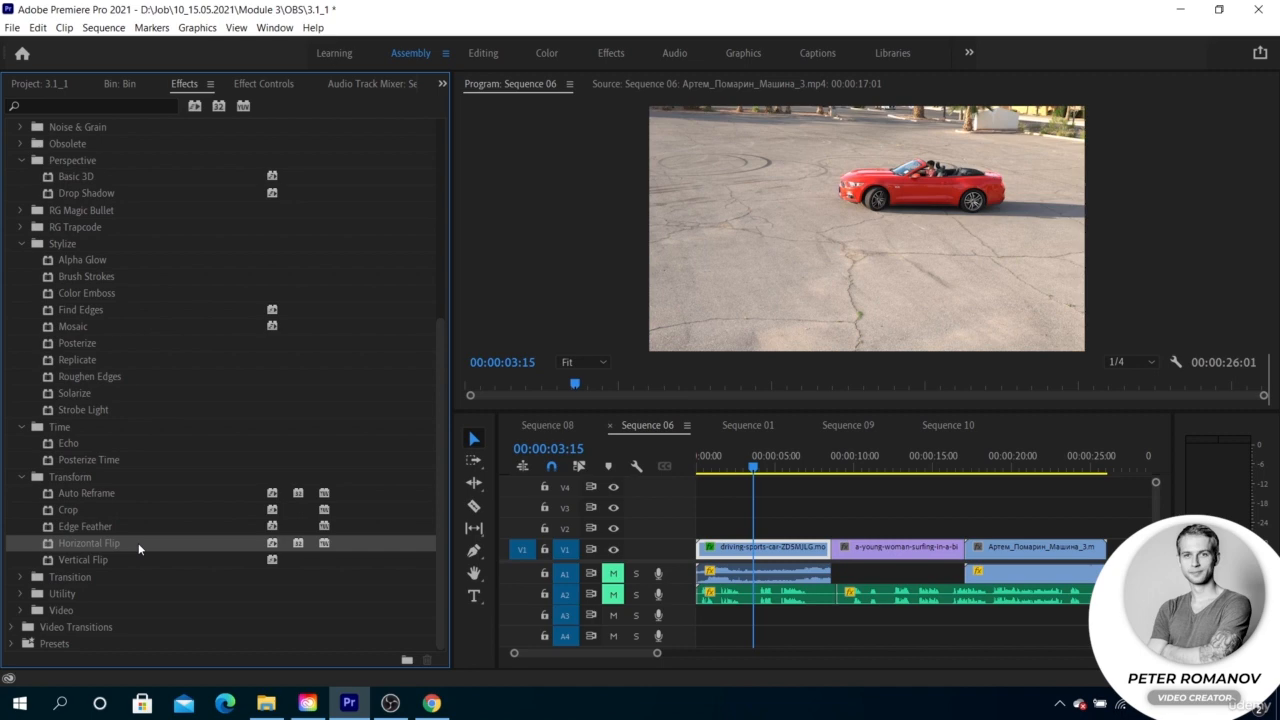
click(80, 560)
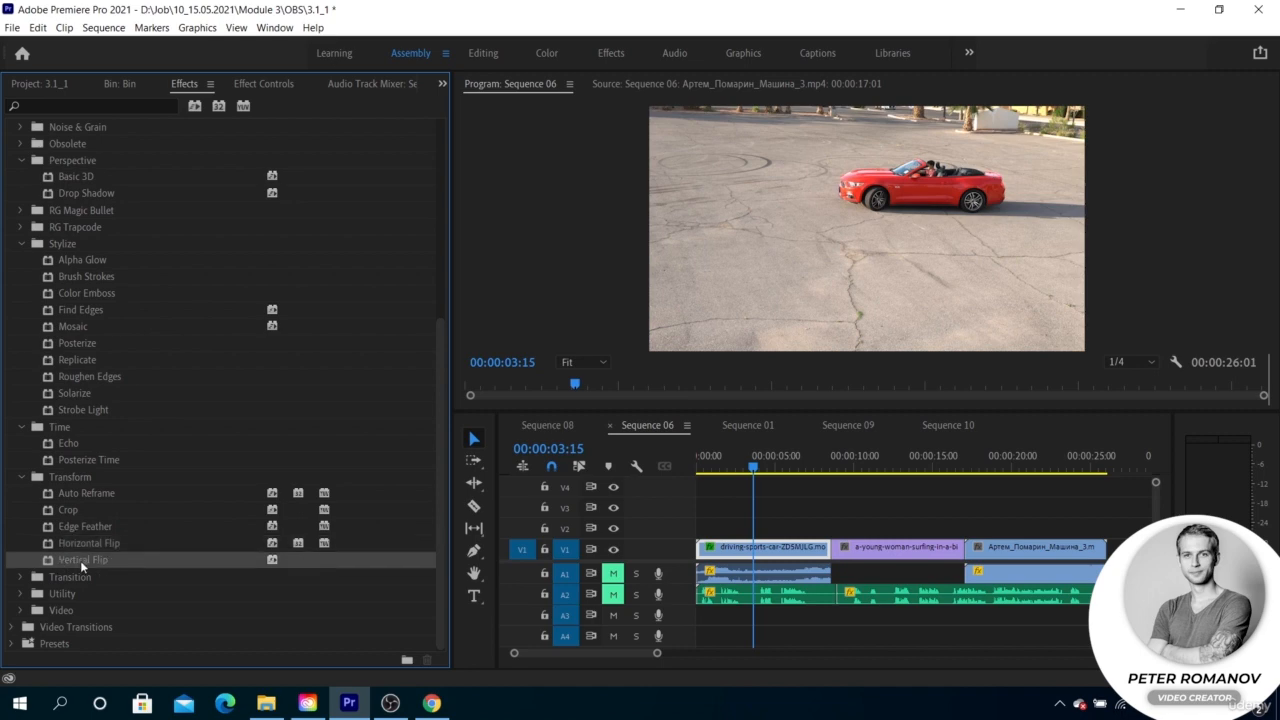
click(92, 547)
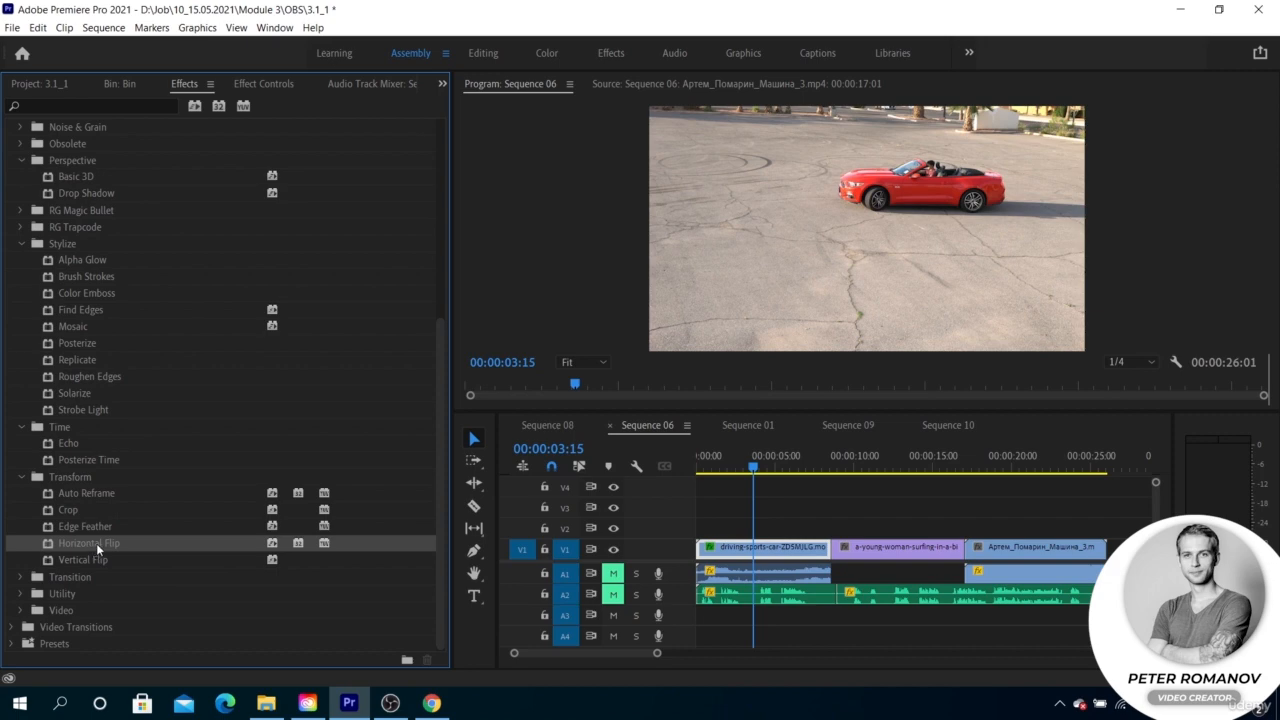
Step: Look through the effects in the Transition and Video groups and the Video Transitions category
click(20, 577)
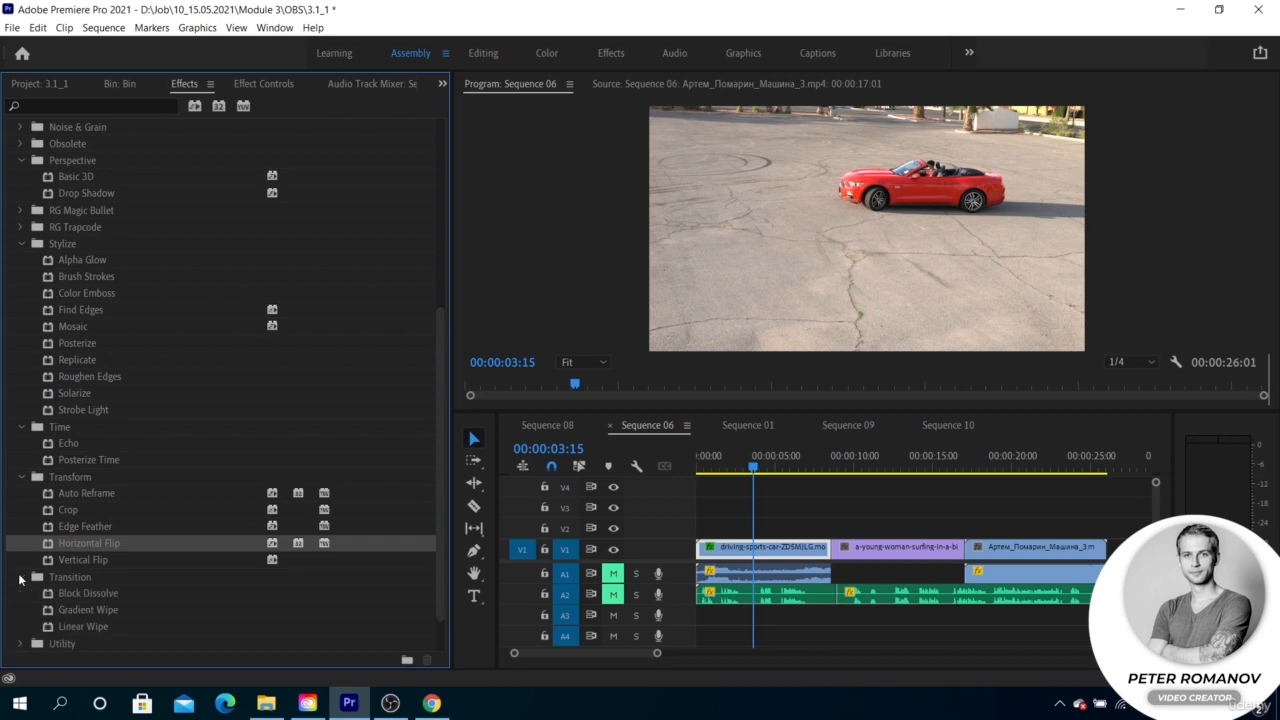
click(20, 577)
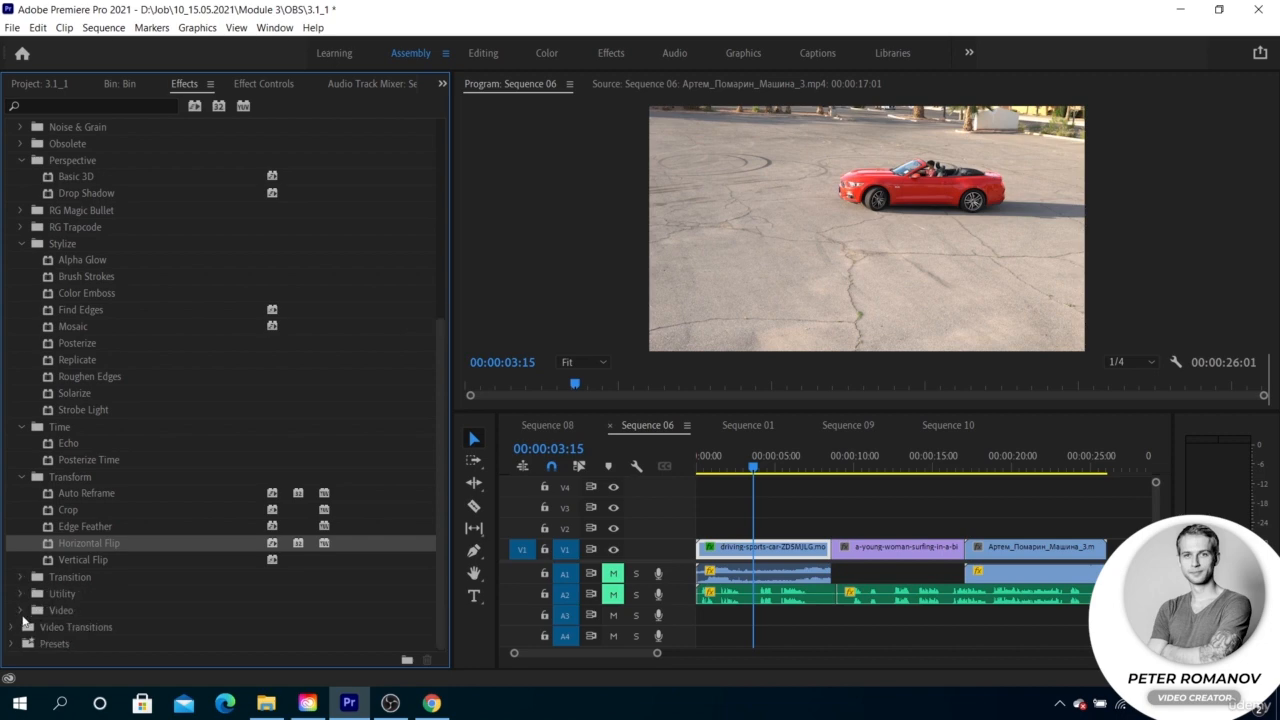
click(23, 611)
scroll(24, 613, down, 1)
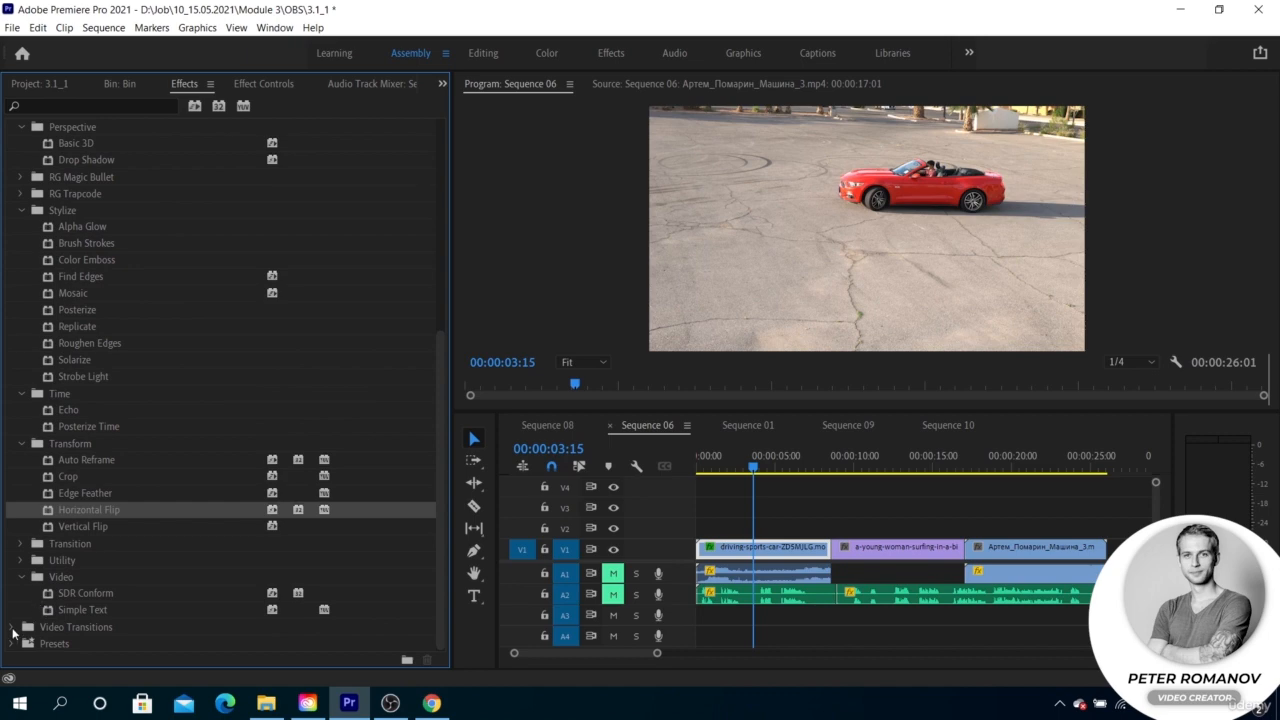
click(13, 627)
scroll(12, 610, down, 4)
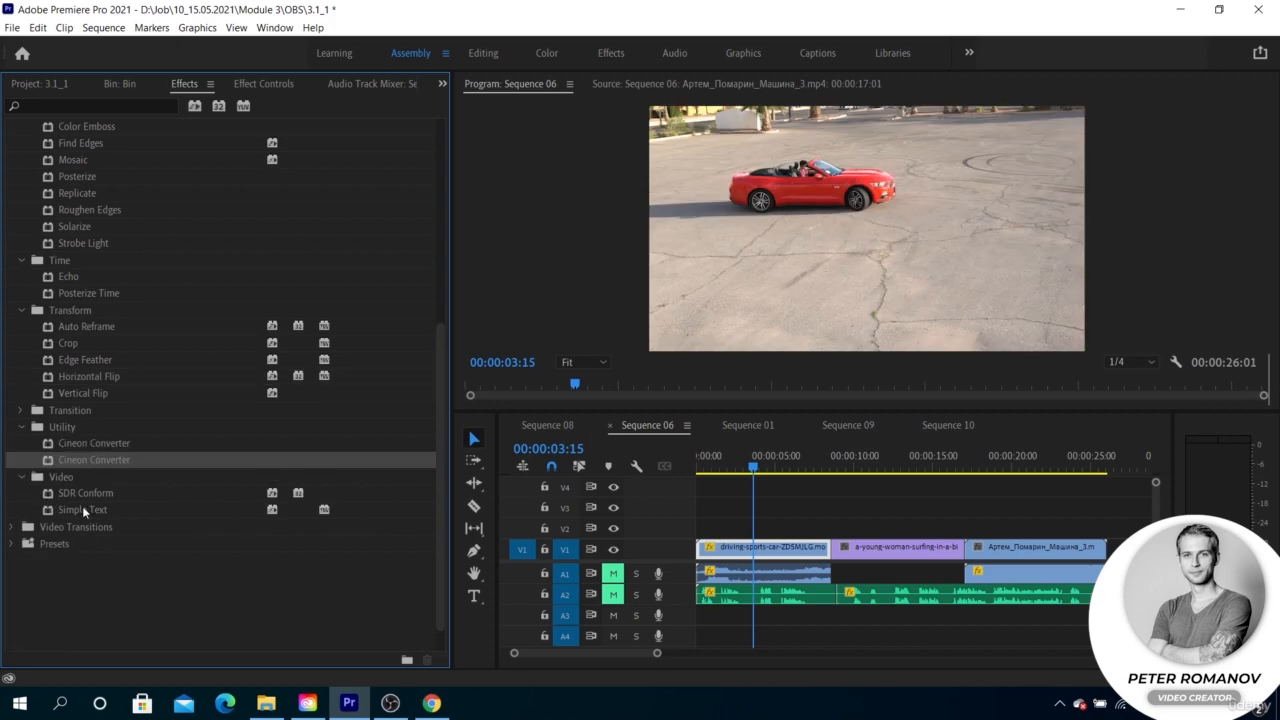
Step: Try the Simple Text effect on the driving-sports-car clip and undo it
drag(82, 506, 757, 547)
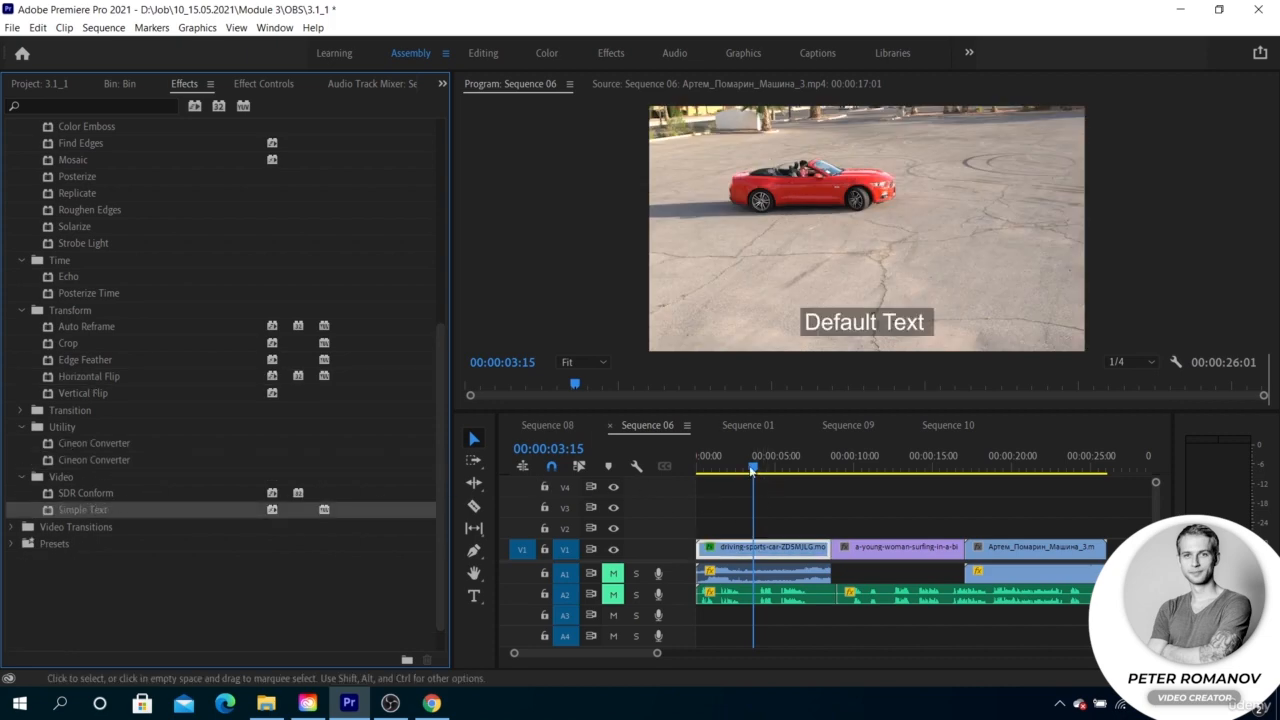
key(ctrl+z)
Step: Move the surfing clip onto track V2 above the car clip and place the playhead at 00:00:02:04
click(19, 428)
click(20, 411)
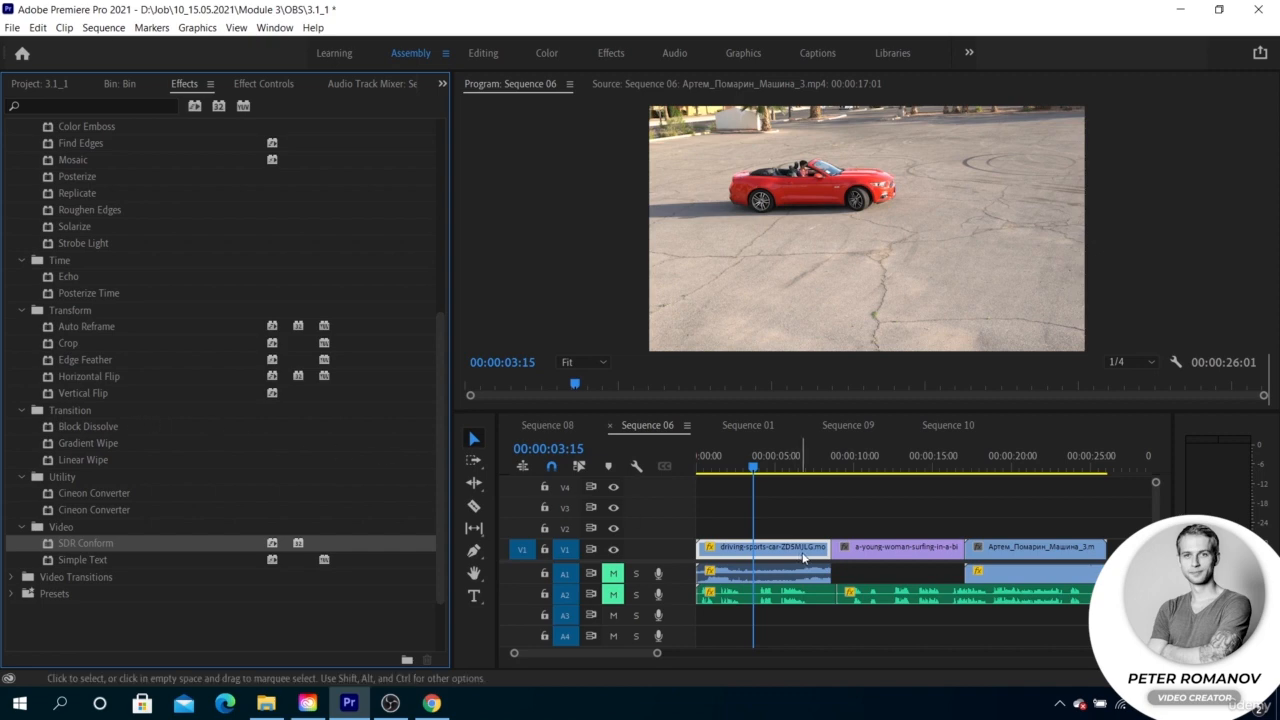
drag(899, 547, 765, 530)
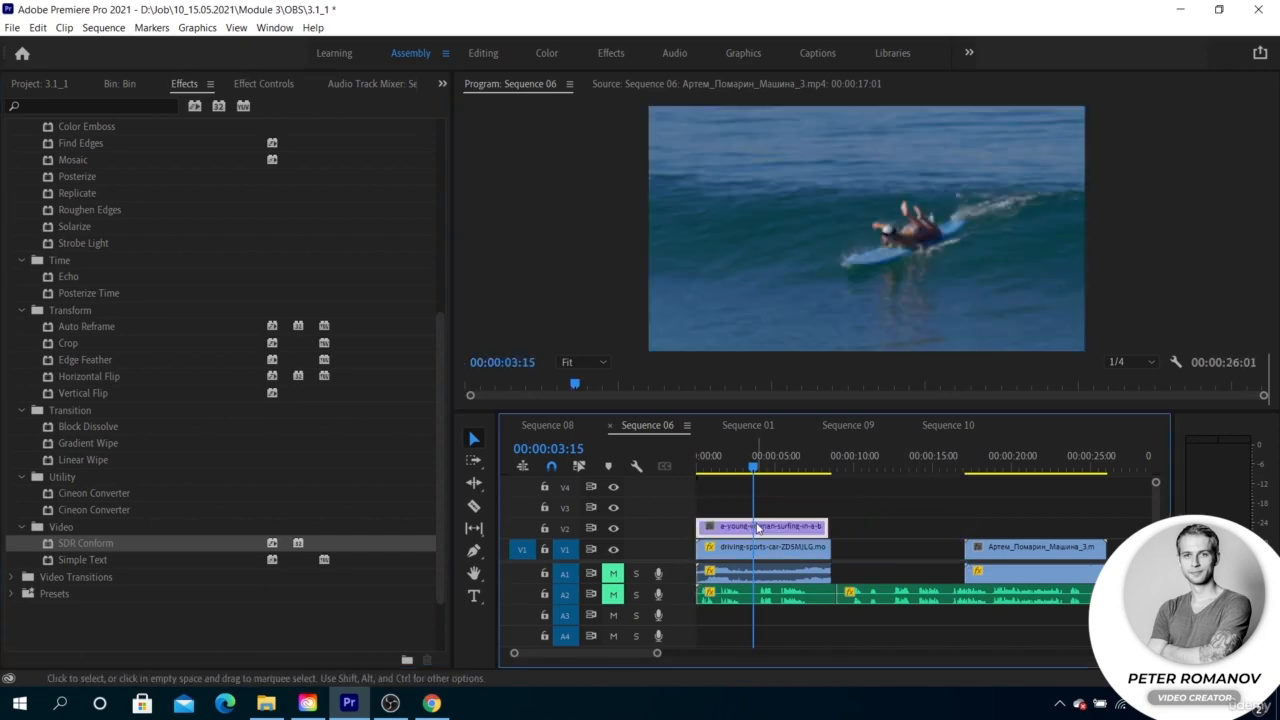
click(732, 463)
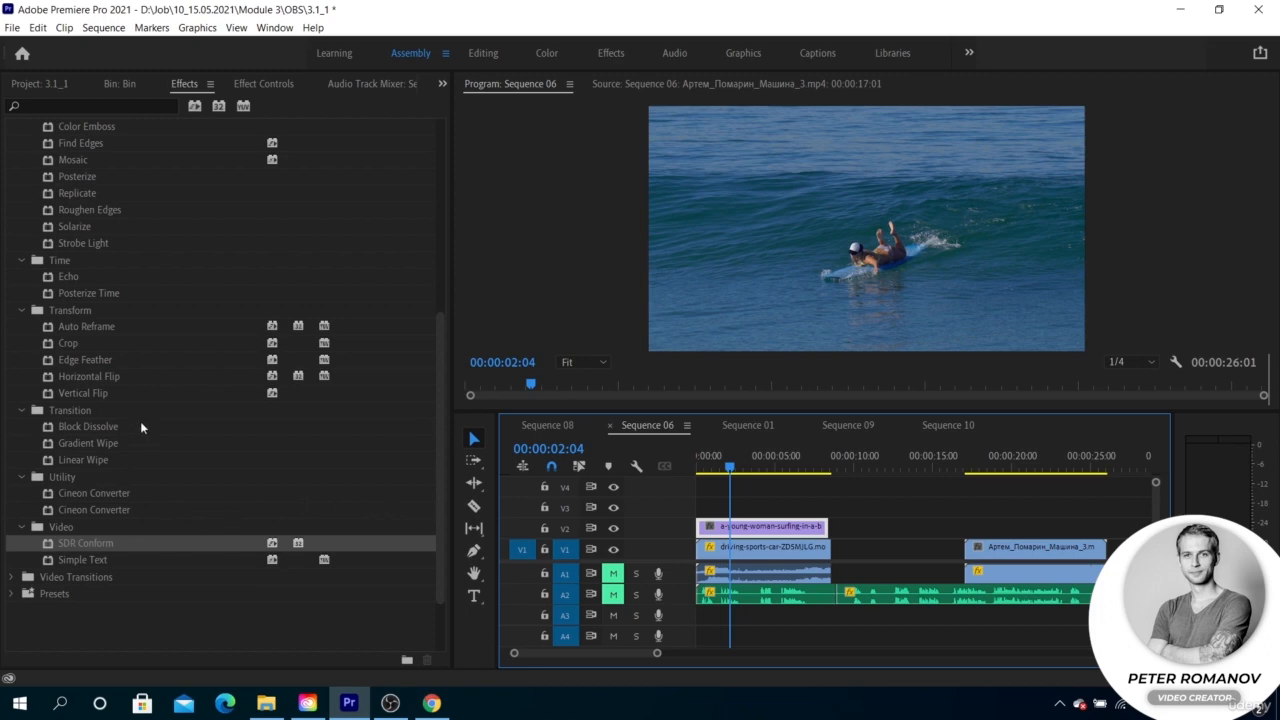
Step: Try the Block Dissolve effect on the surfing clip, varying its Transition Completion
click(141, 427)
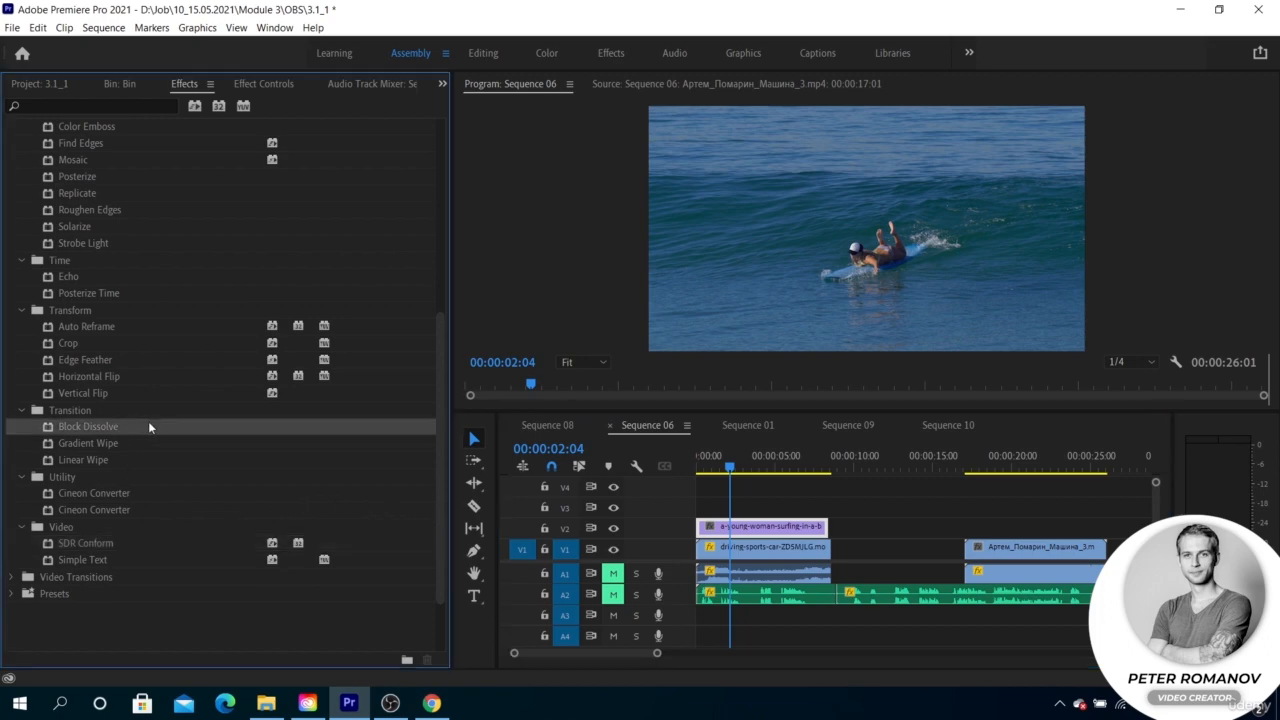
double_click(149, 427)
click(250, 84)
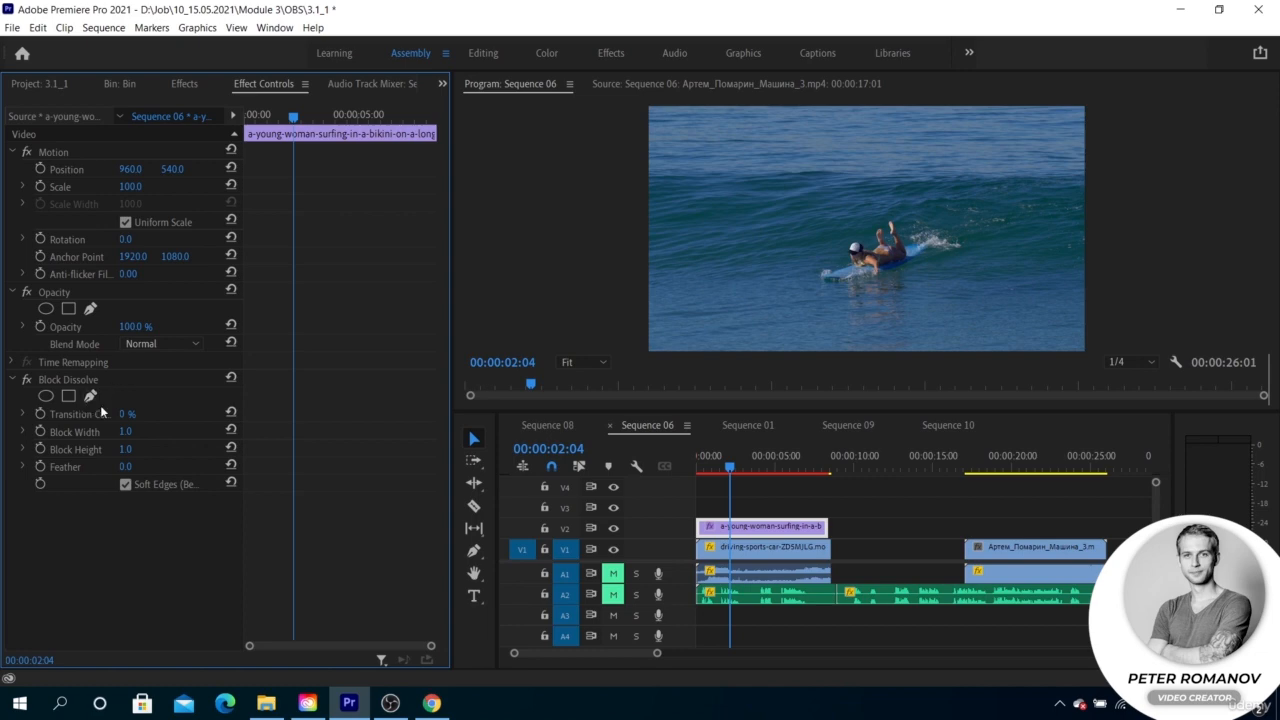
mouse_move(122, 418)
mouse_down()
mouse_move(144, 418)
mouse_move(123, 418)
mouse_up()
mouse_move(123, 418)
mouse_down()
mouse_move(129, 432)
mouse_move(170, 432)
mouse_move(137, 433)
mouse_move(131, 449)
mouse_move(190, 449)
mouse_move(129, 450)
mouse_move(124, 414)
mouse_move(190, 414)
mouse_move(142, 416)
mouse_up()
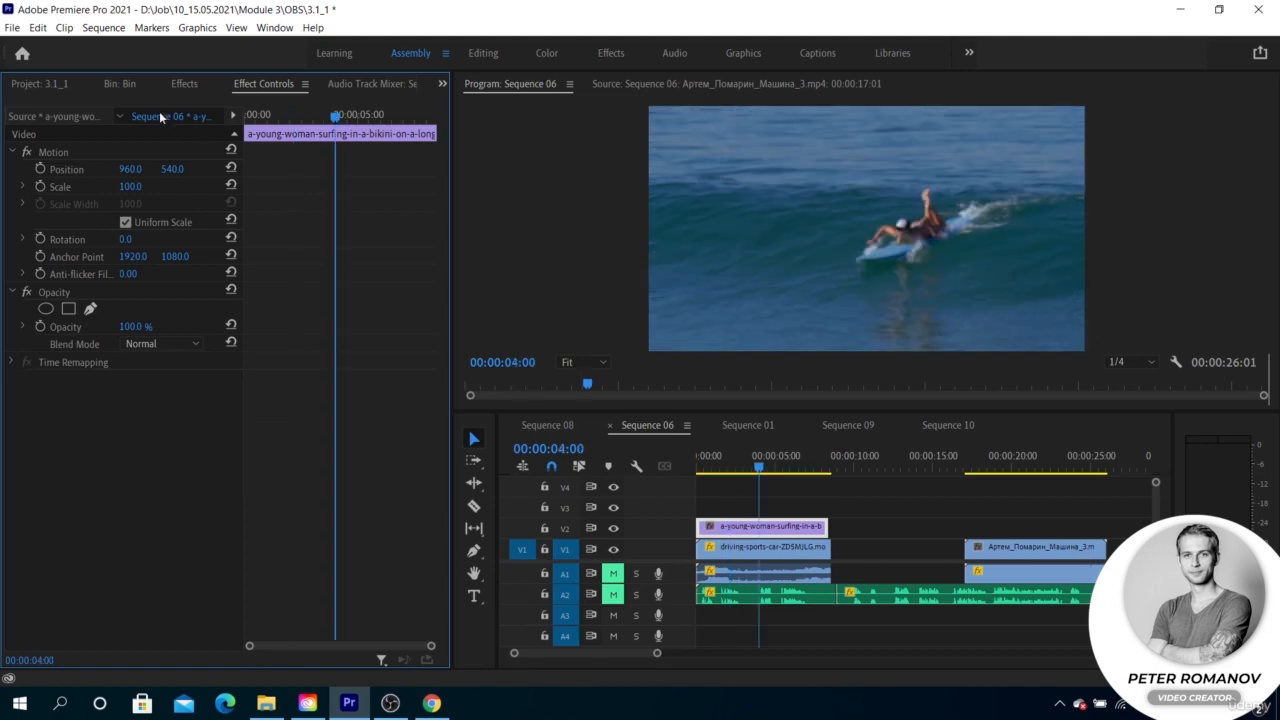
Step: Try the Gradient Wipe effect on the surfing clip, varying its Transition Completion and Transition Softness
click(183, 85)
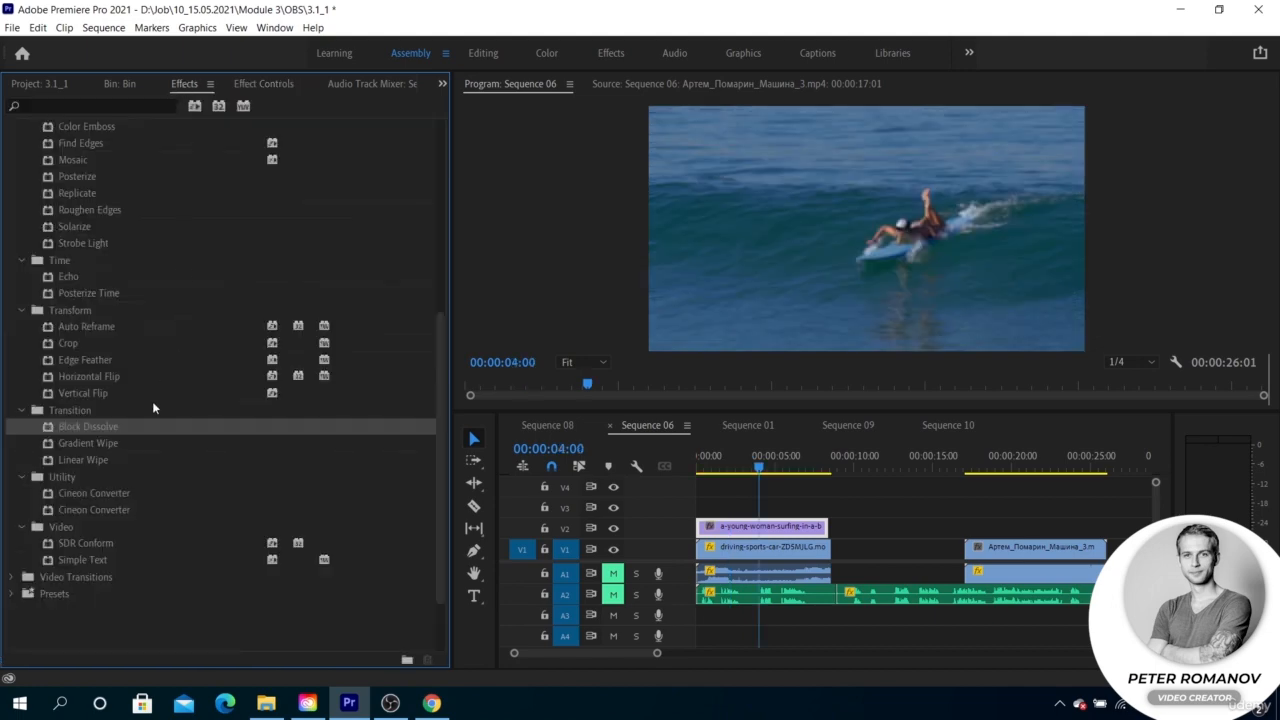
click(126, 444)
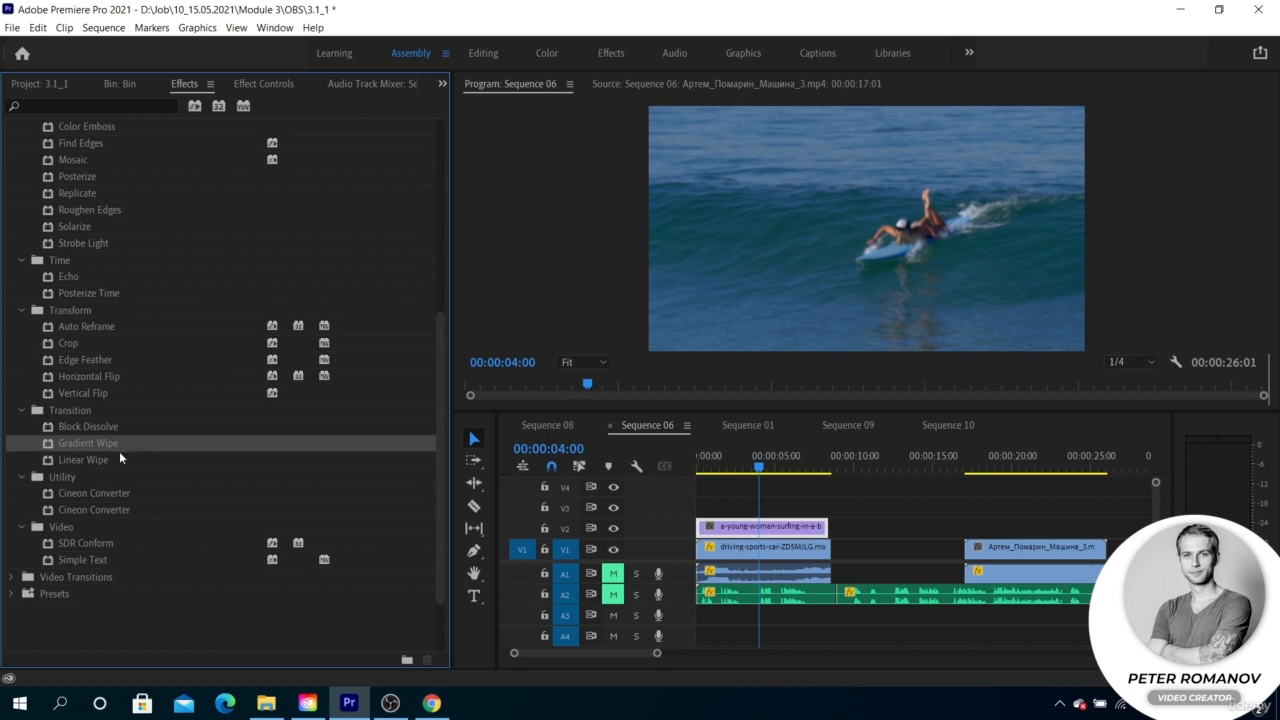
drag(122, 437, 736, 527)
click(265, 84)
mouse_move(124, 418)
mouse_down()
mouse_move(224, 418)
mouse_move(124, 418)
mouse_up()
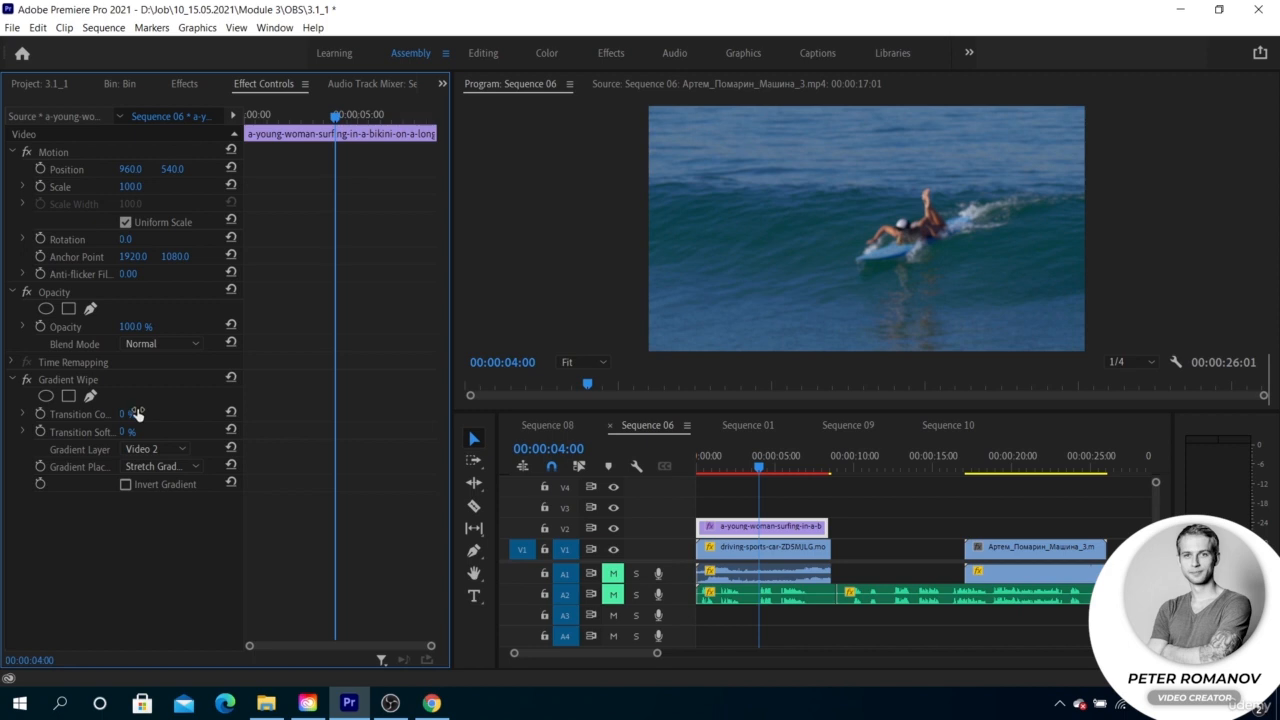
mouse_move(128, 415)
mouse_down()
mouse_move(183, 415)
mouse_move(128, 415)
mouse_up()
mouse_move(128, 431)
mouse_down()
mouse_move(228, 431)
mouse_move(128, 431)
mouse_move(142, 431)
mouse_up()
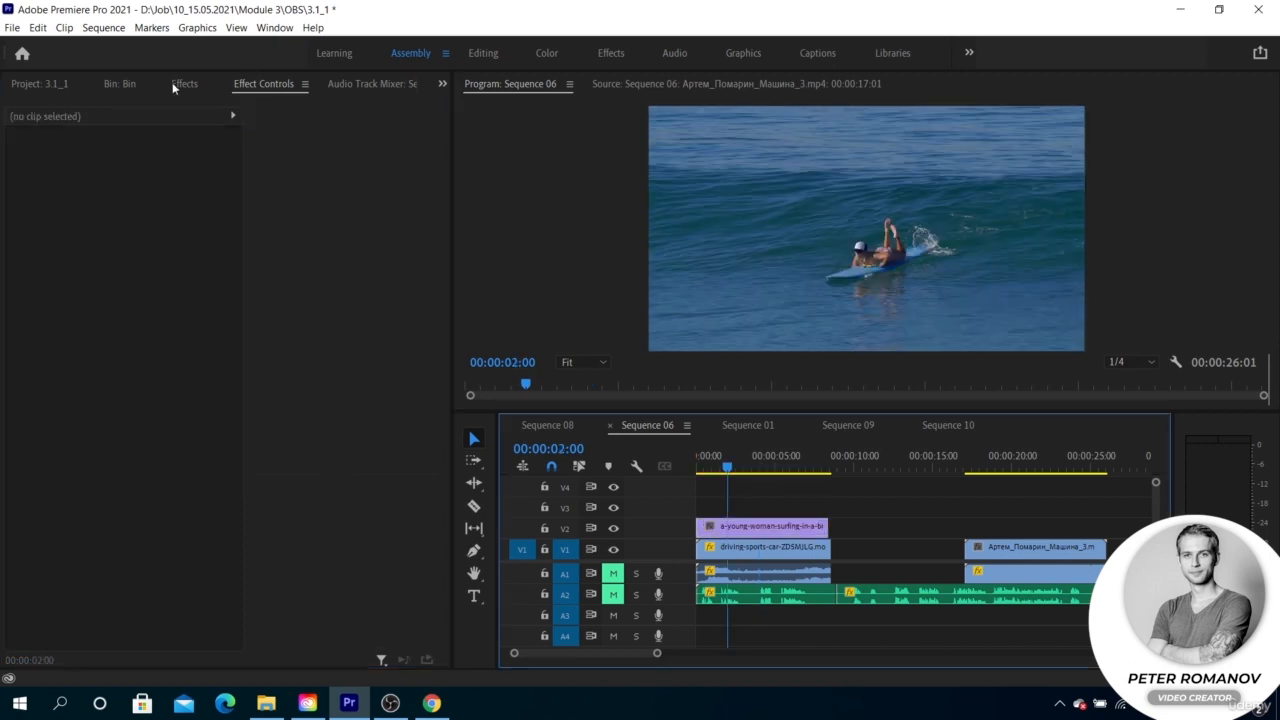
Step: Apply the Linear Wipe effect to the surfing clip with Transition Completion 43% and Feather 56
click(184, 83)
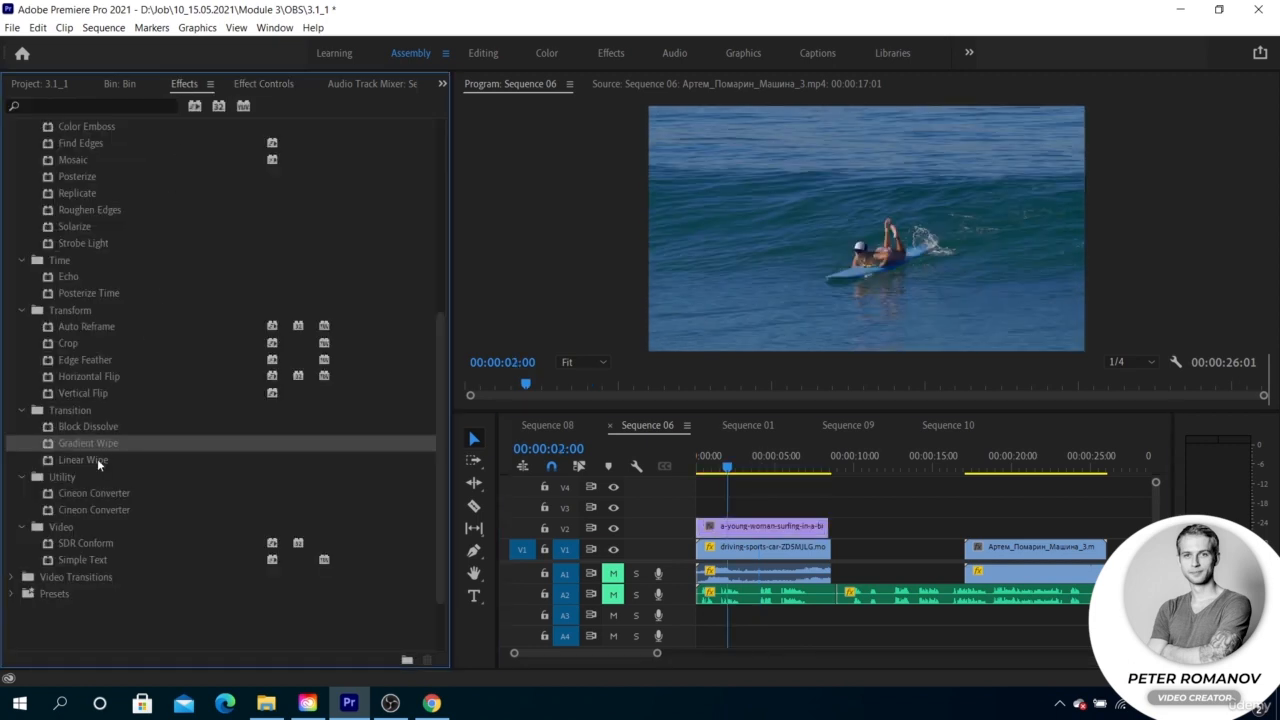
drag(97, 458, 740, 526)
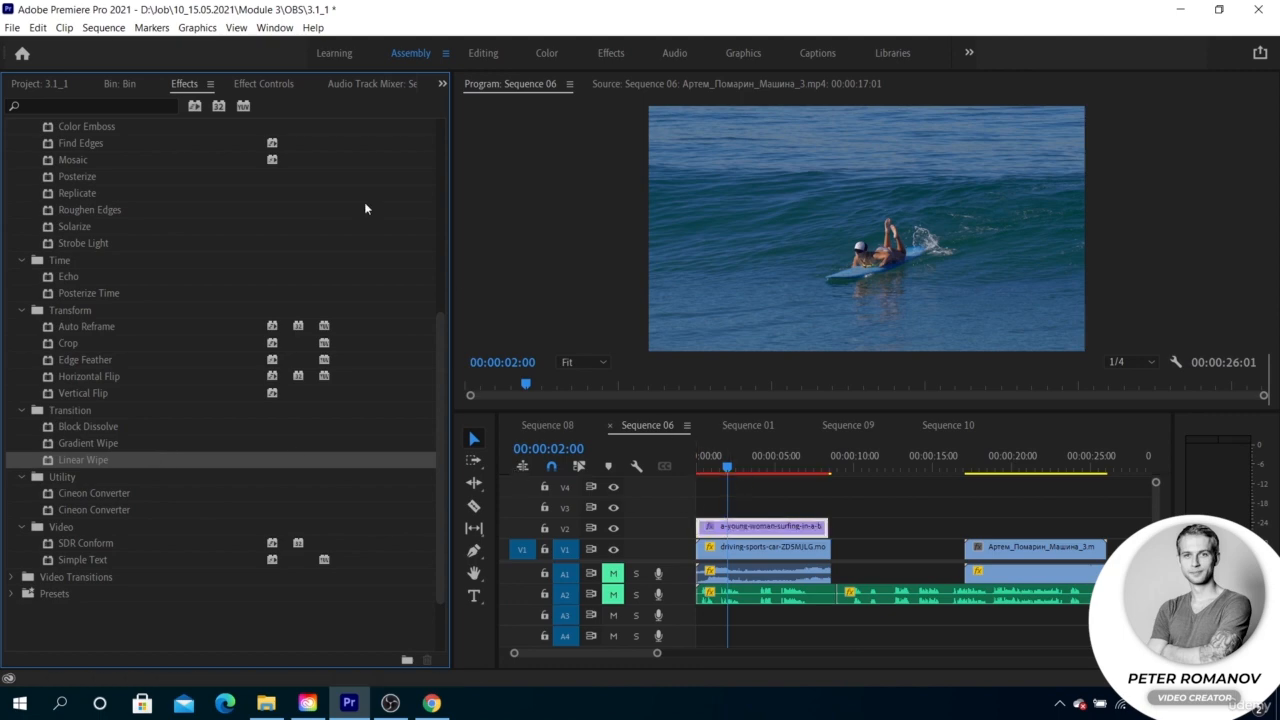
click(269, 83)
drag(125, 413, 182, 449)
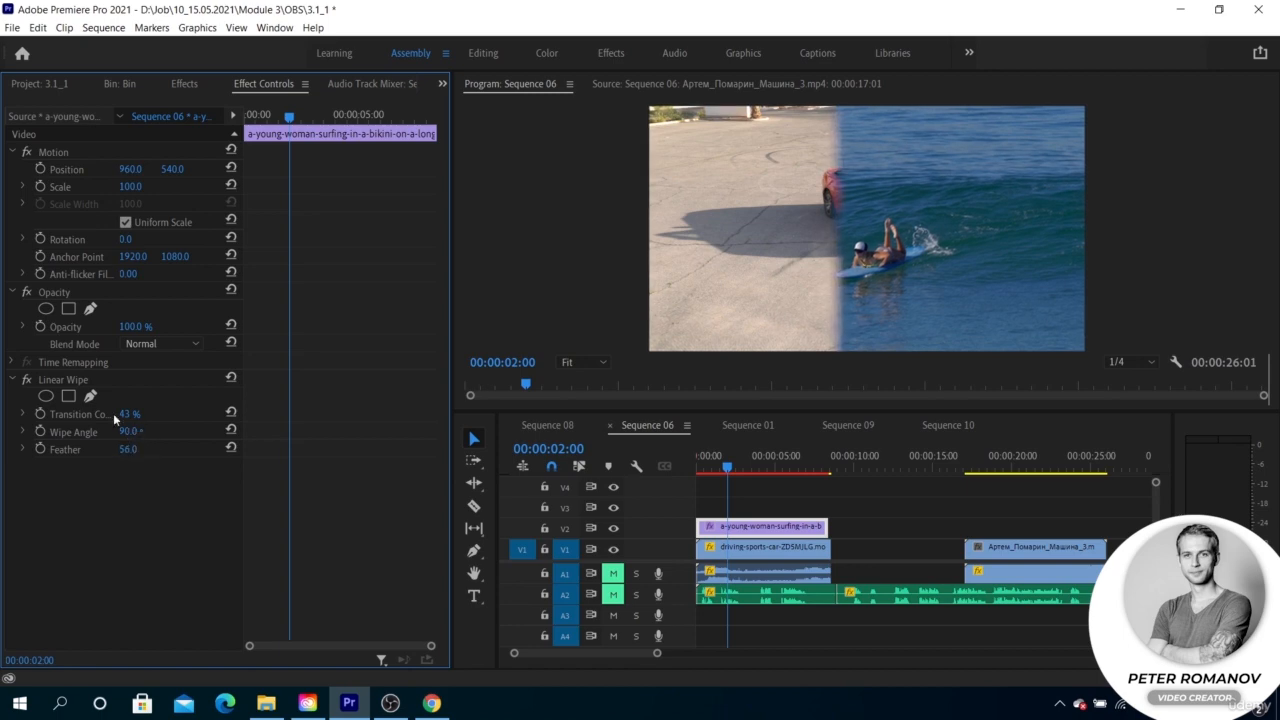
Step: Keyframe the Linear Wipe's Transition Completion from 0% at 00:00:02:00 to 100% at 00:00:02:23
drag(122, 413, 79, 413)
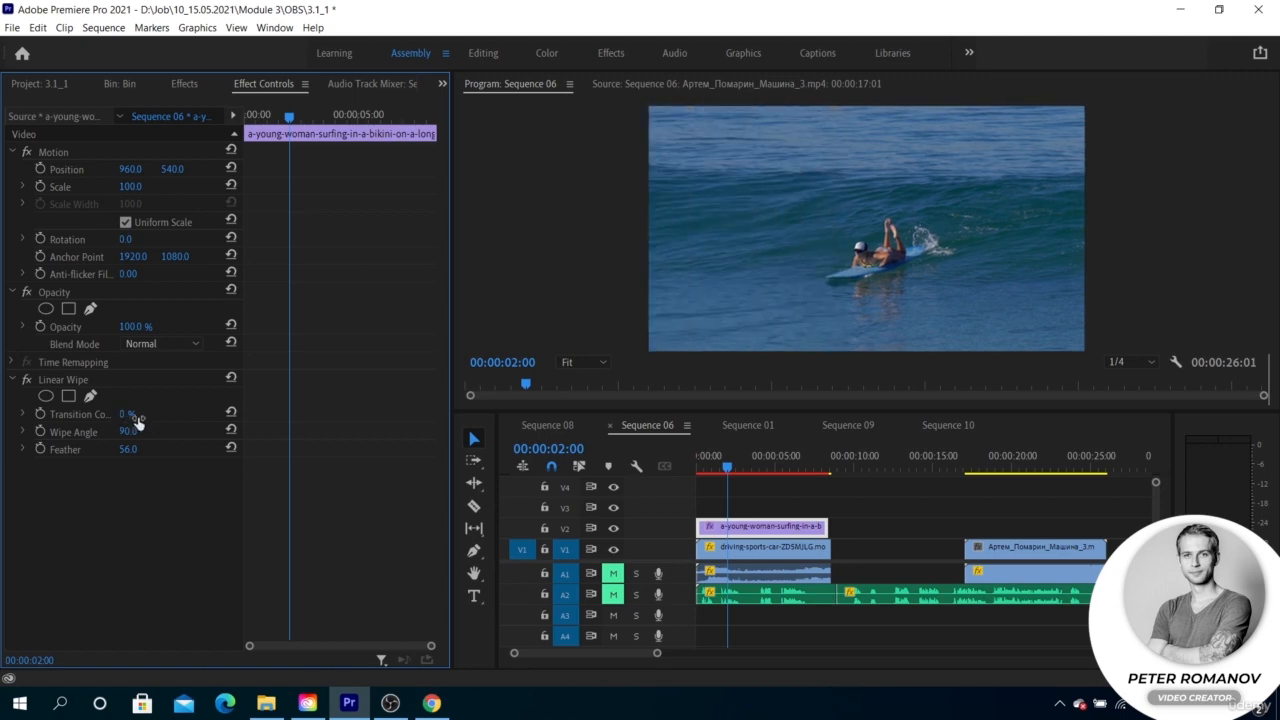
click(38, 413)
key(space)
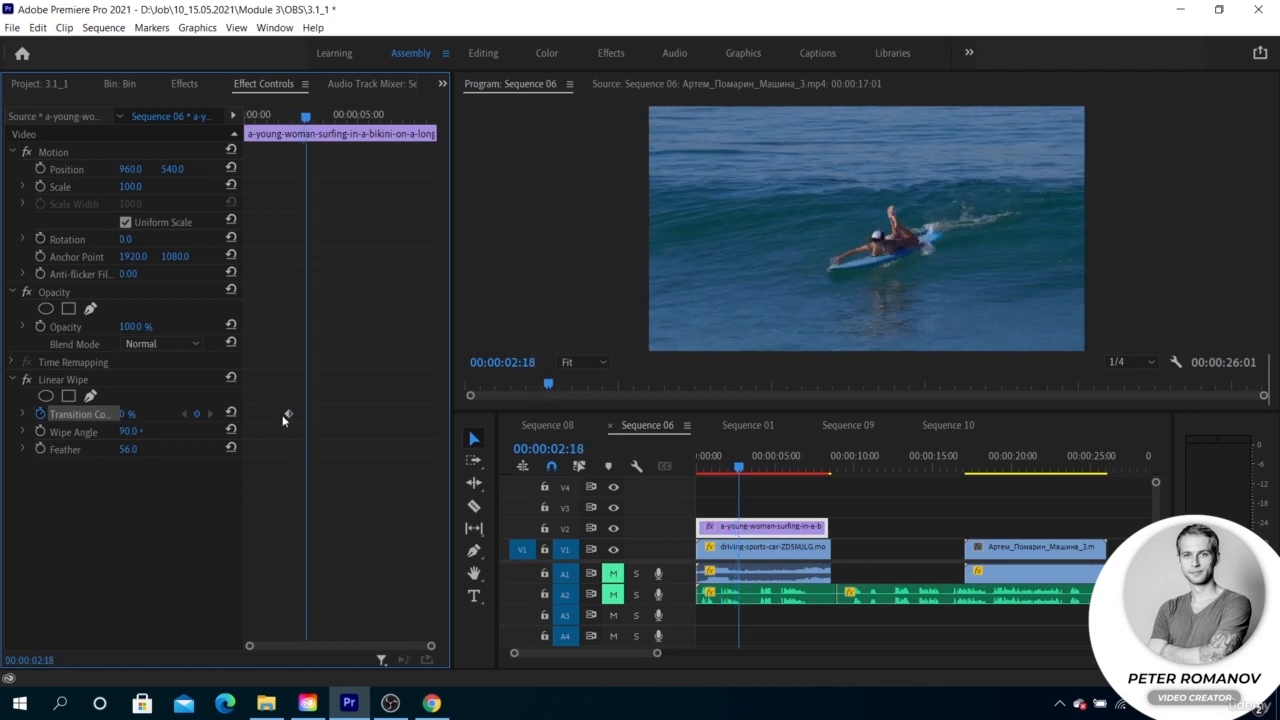
click(127, 414)
text(100)
key(Return)
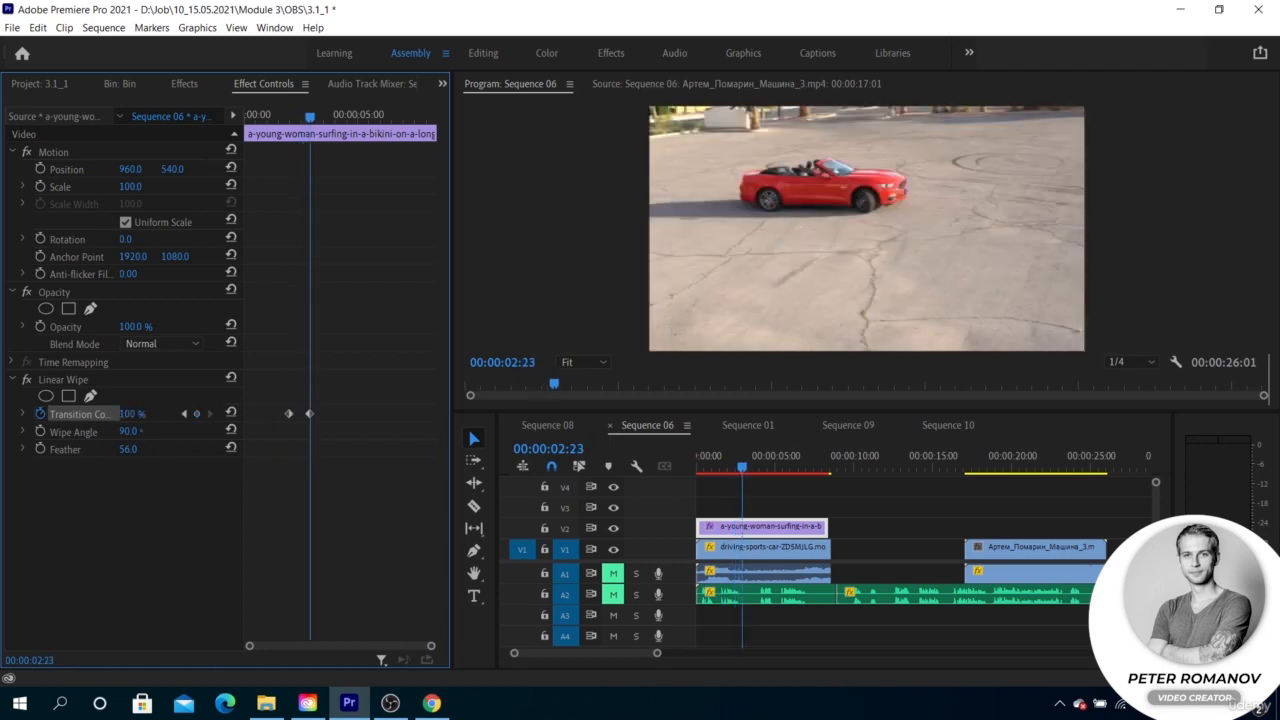
Step: Set Ease In interpolation on both Transition Completion keyframes of the Linear Wipe
drag(265, 420, 264, 420)
right_click(287, 417)
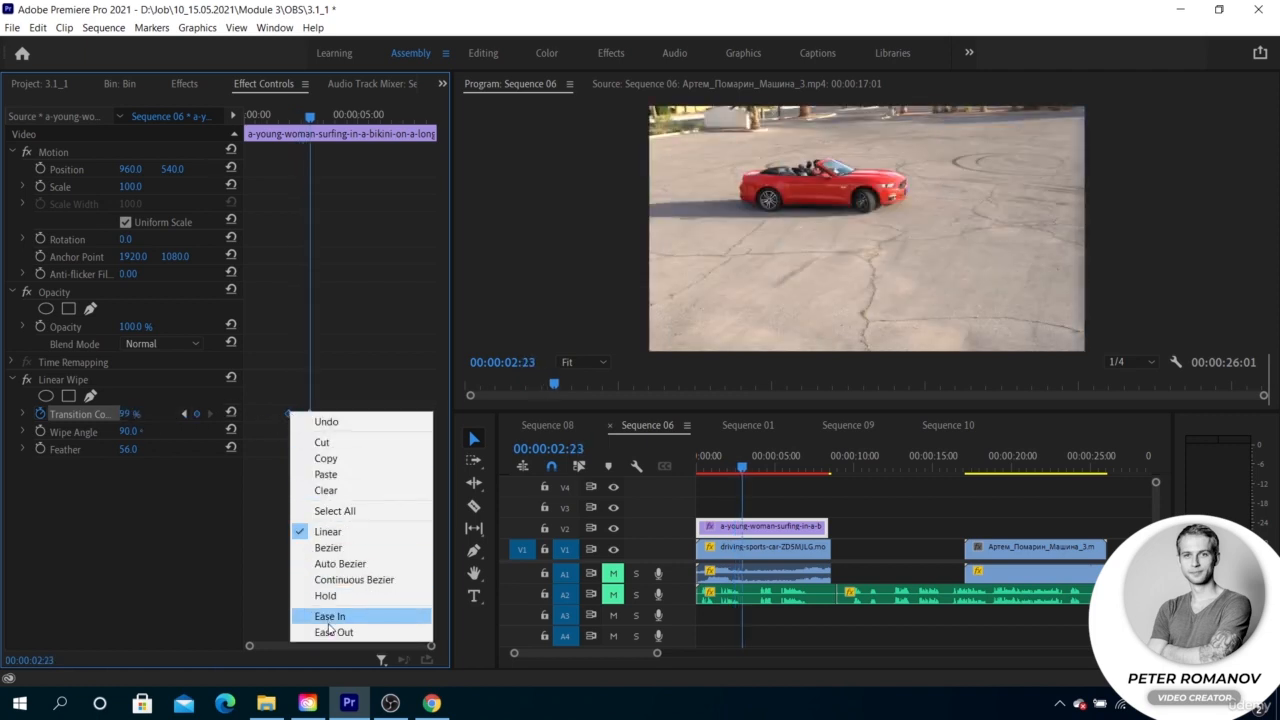
click(330, 621)
right_click(310, 417)
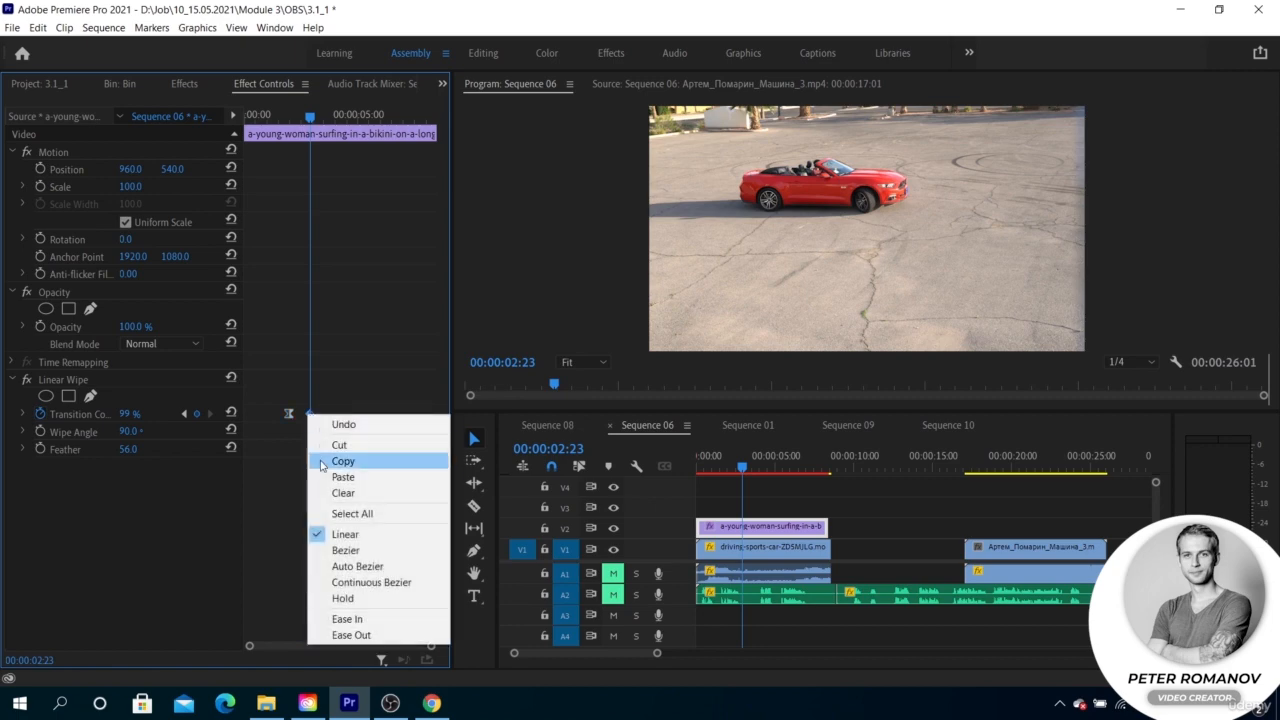
click(330, 619)
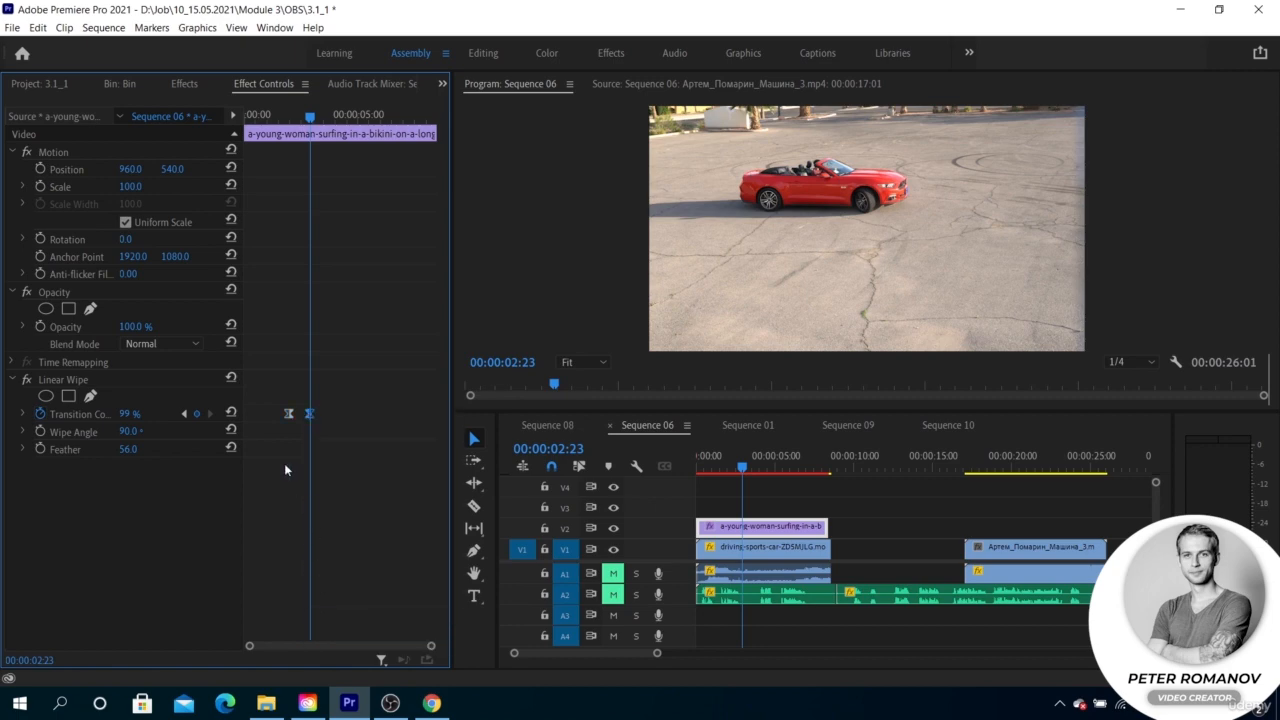
Step: Lengthen the first Transition Completion keyframe's outgoing velocity handle to steepen the Linear Wipe's speed curve, and play back the transition
click(22, 414)
drag(292, 500, 299, 501)
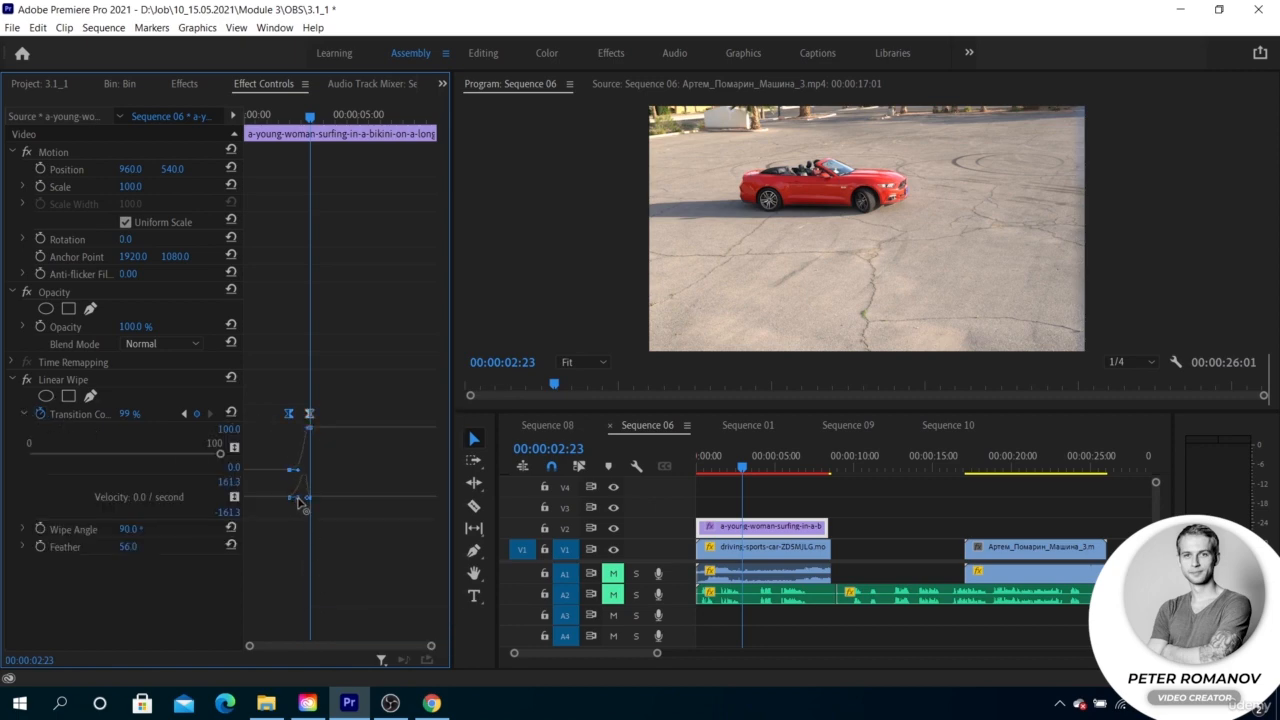
drag(742, 467, 727, 472)
key(space)
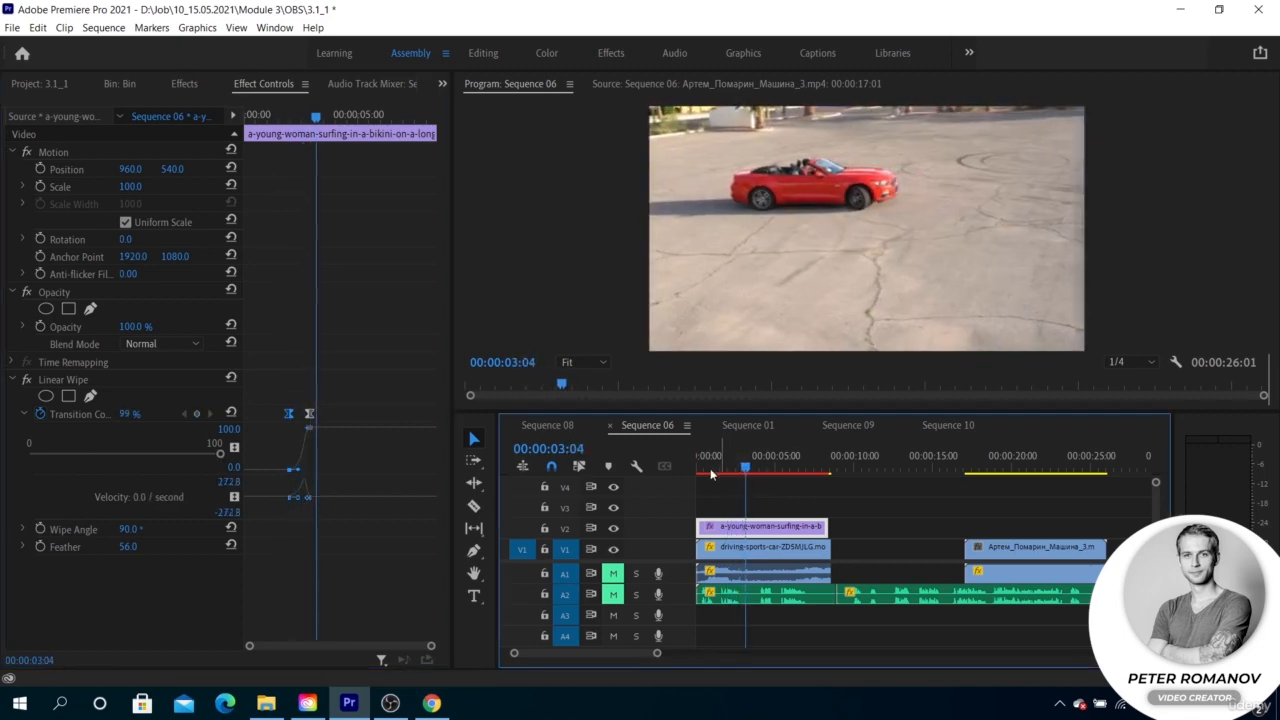
key(space)
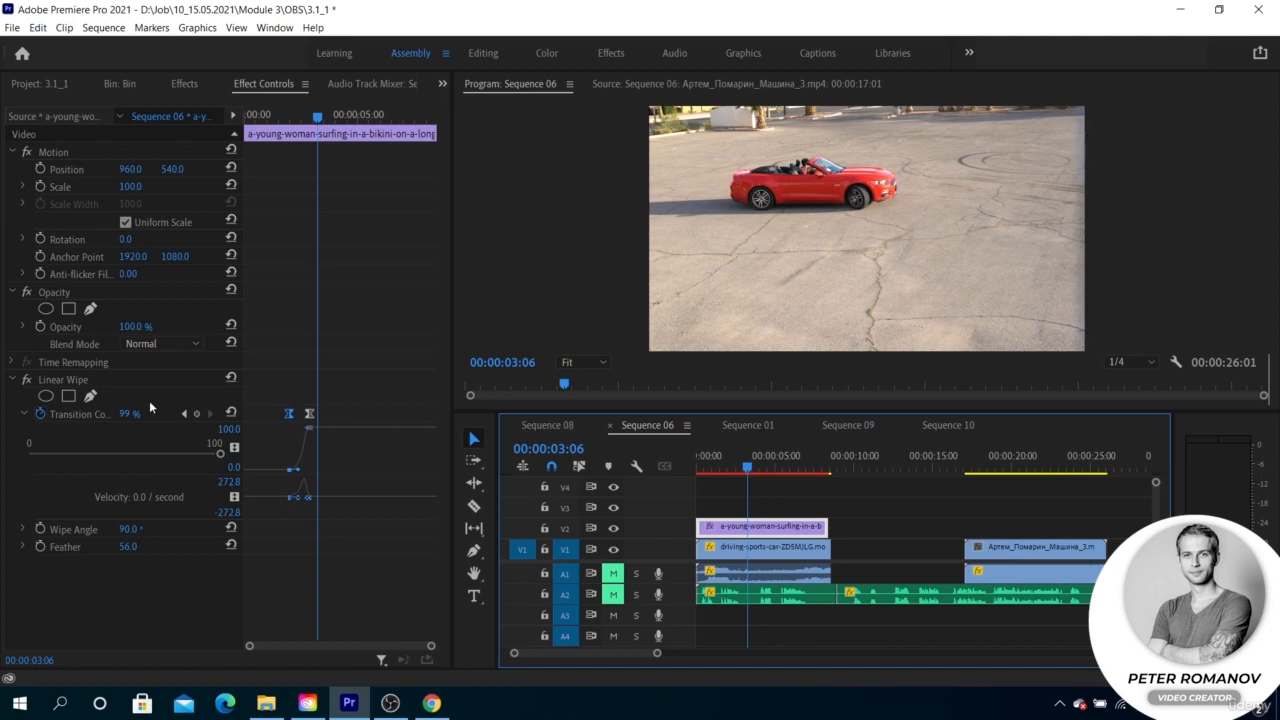
click(12, 380)
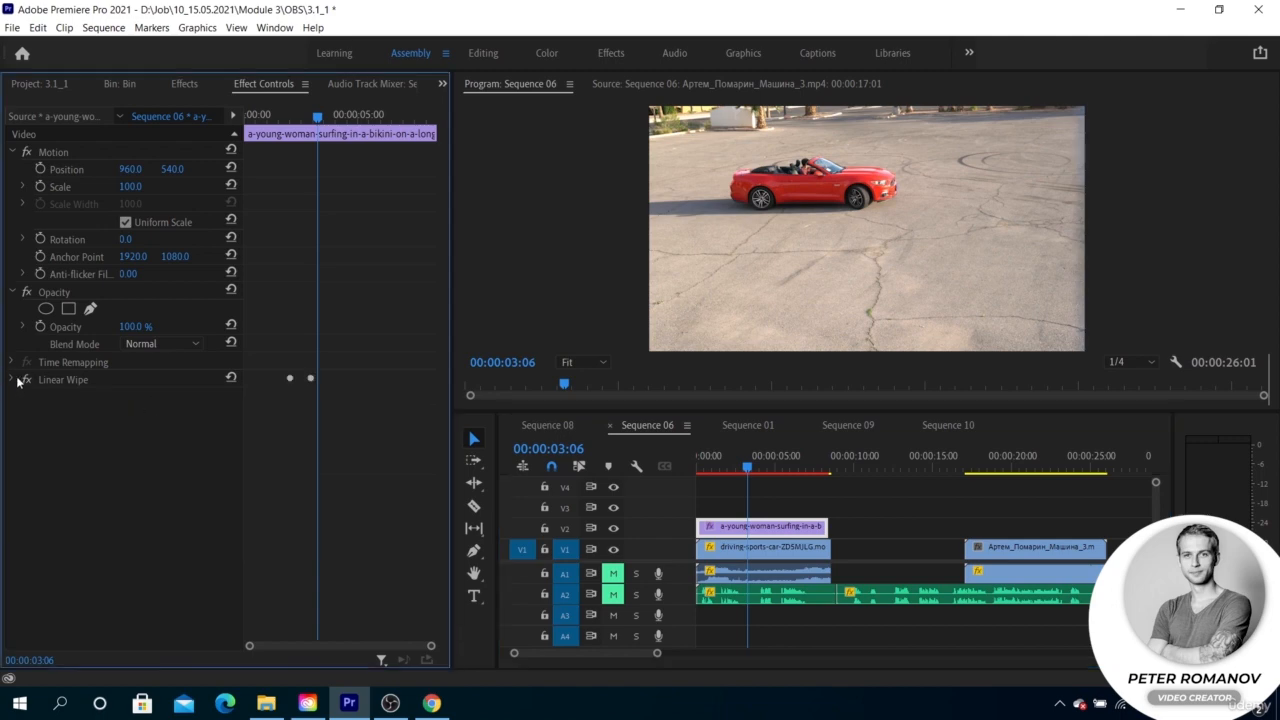
click(12, 380)
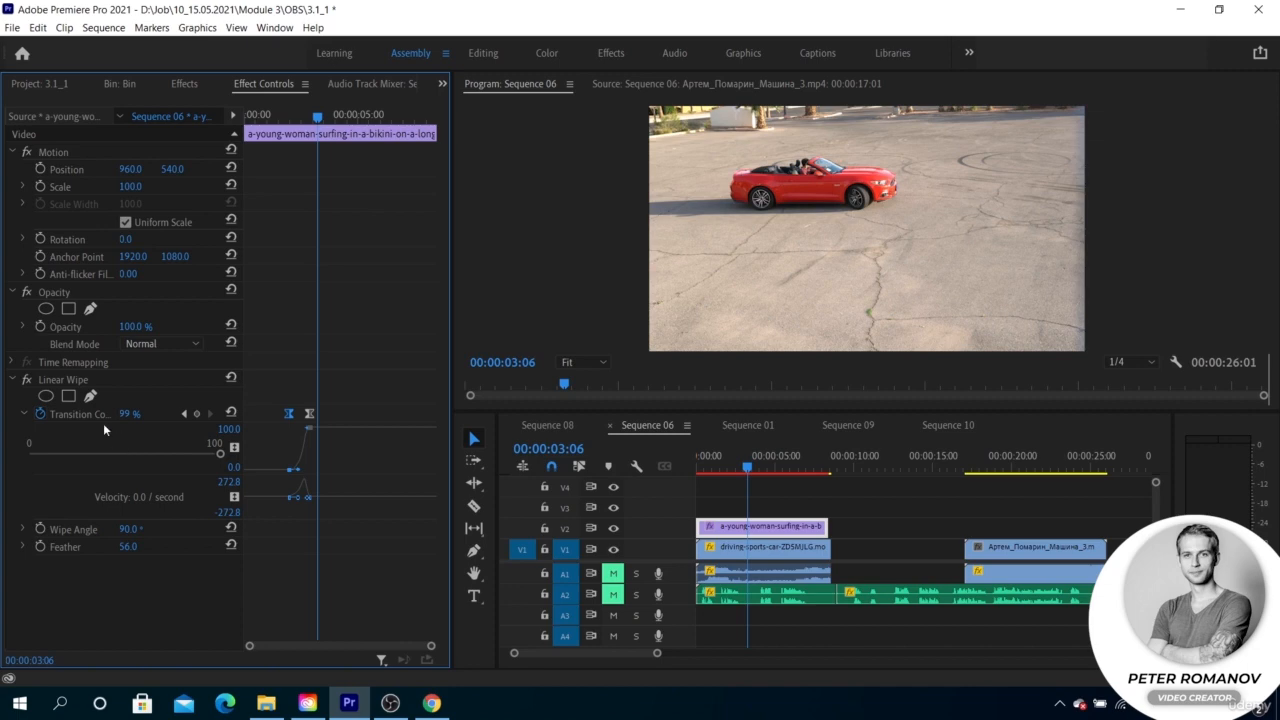
click(183, 85)
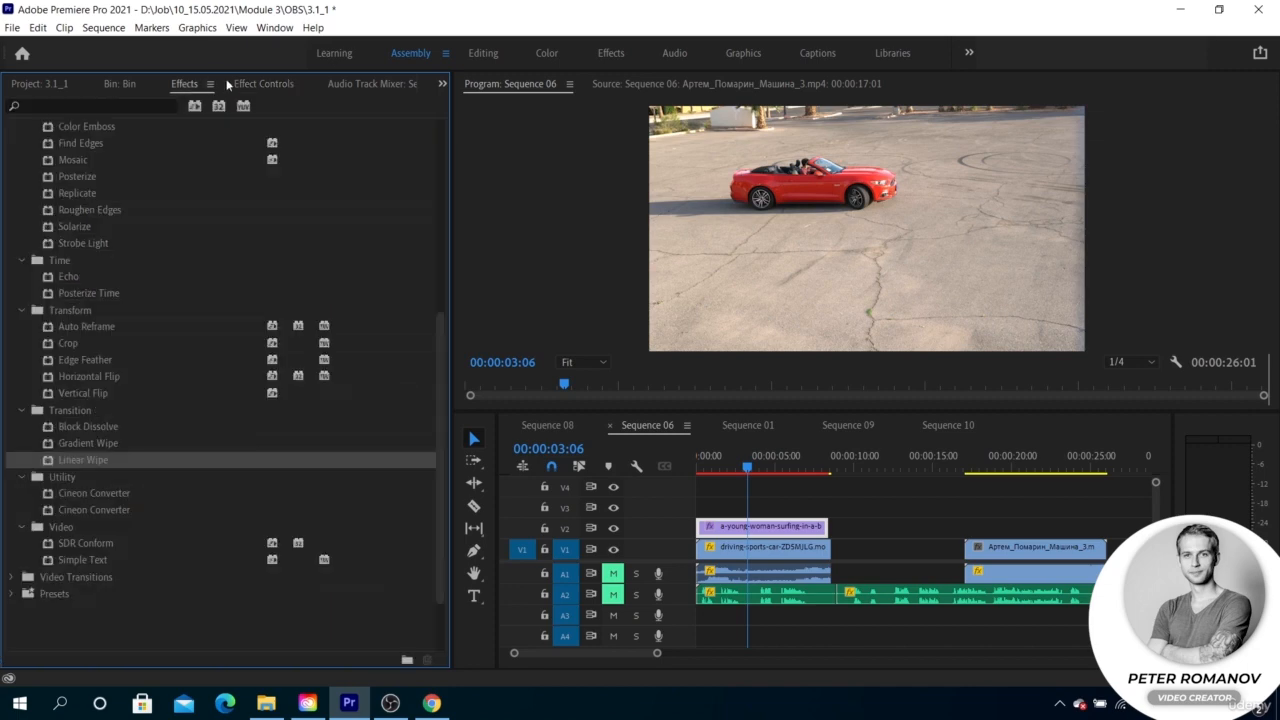
click(230, 83)
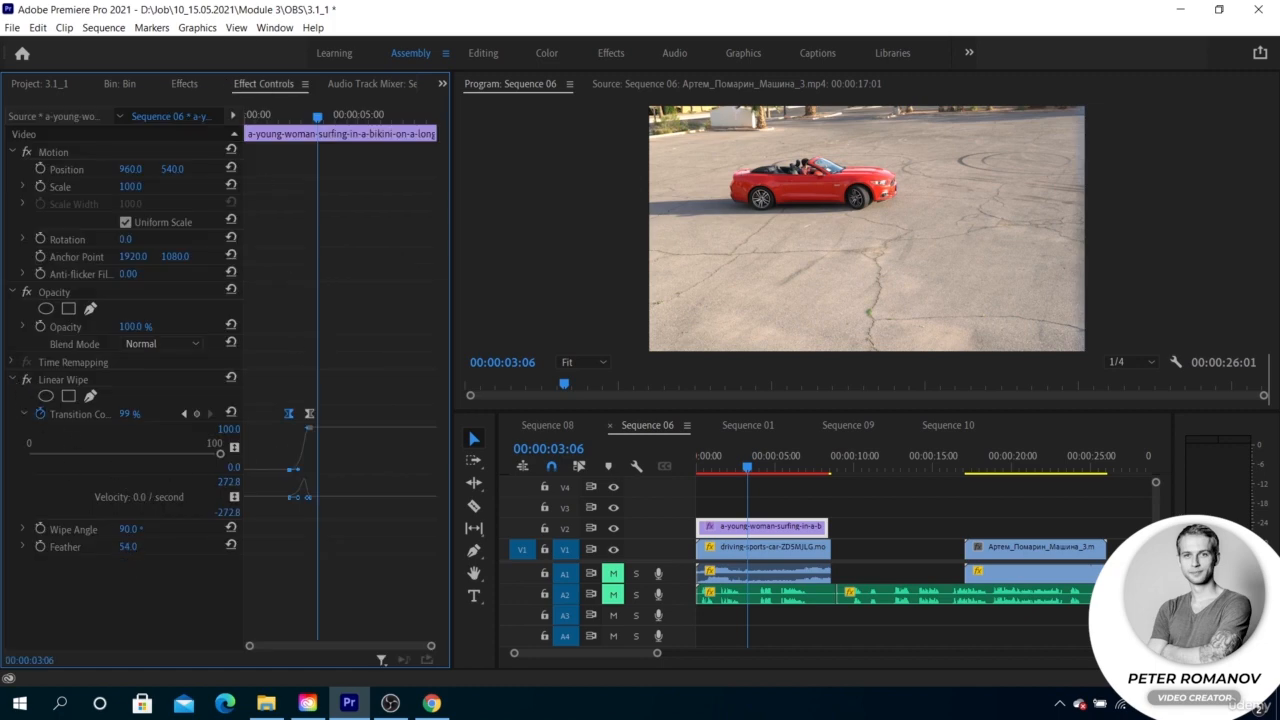
Step: Set the Linear Wipe's Feather to 95 and play back the transition from just before its first keyframe
drag(129, 546, 170, 546)
drag(750, 472, 724, 468)
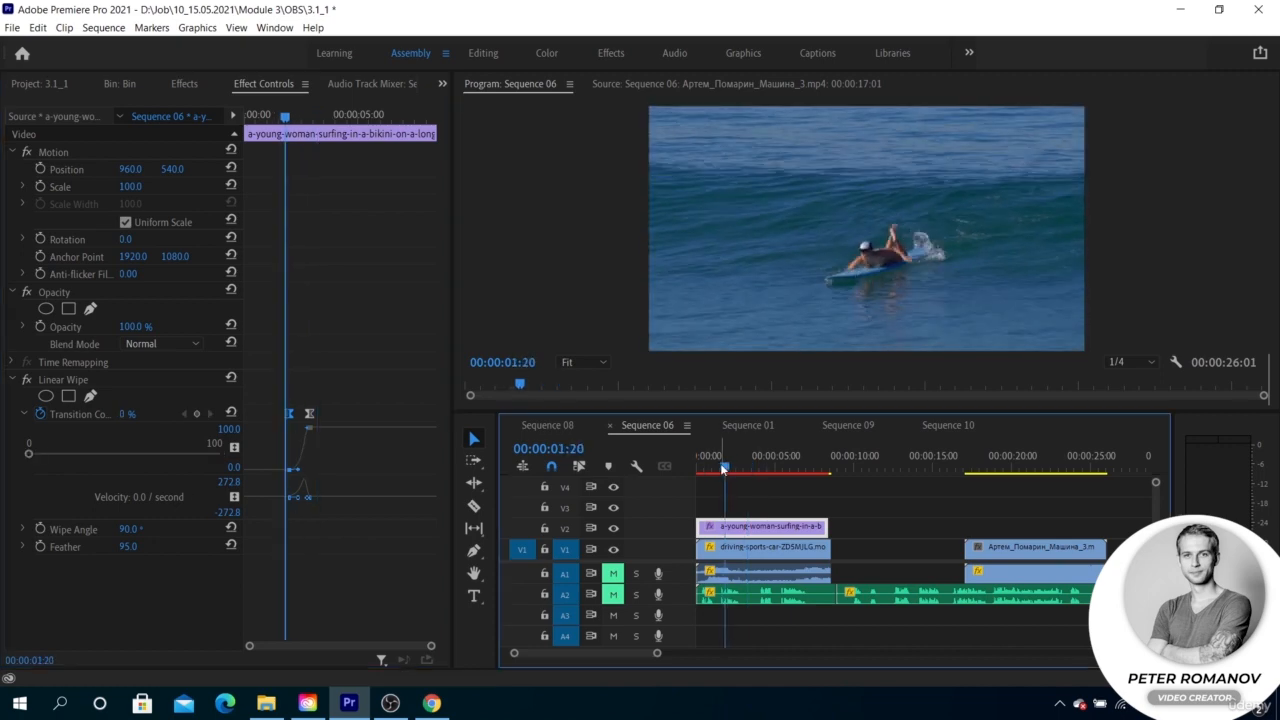
key(space)
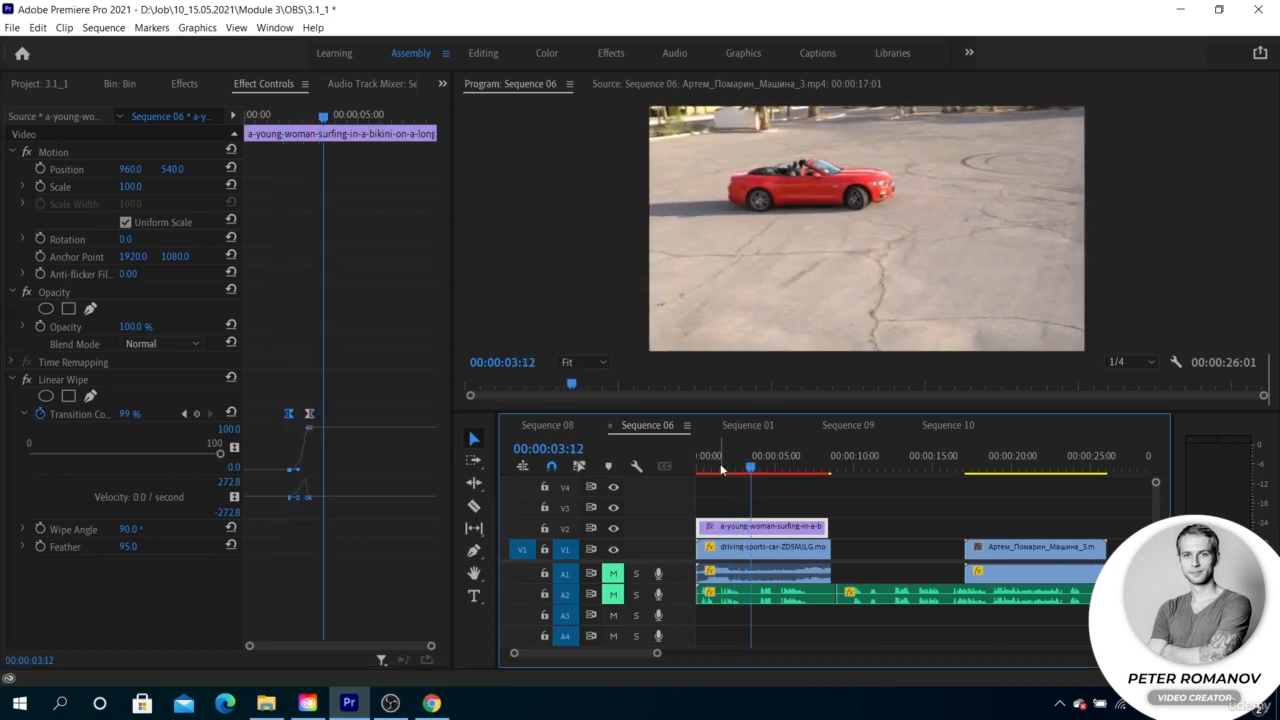
Step: Delete the Linear Wipe effect from the surfing clip and return to the list of available effects
click(110, 379)
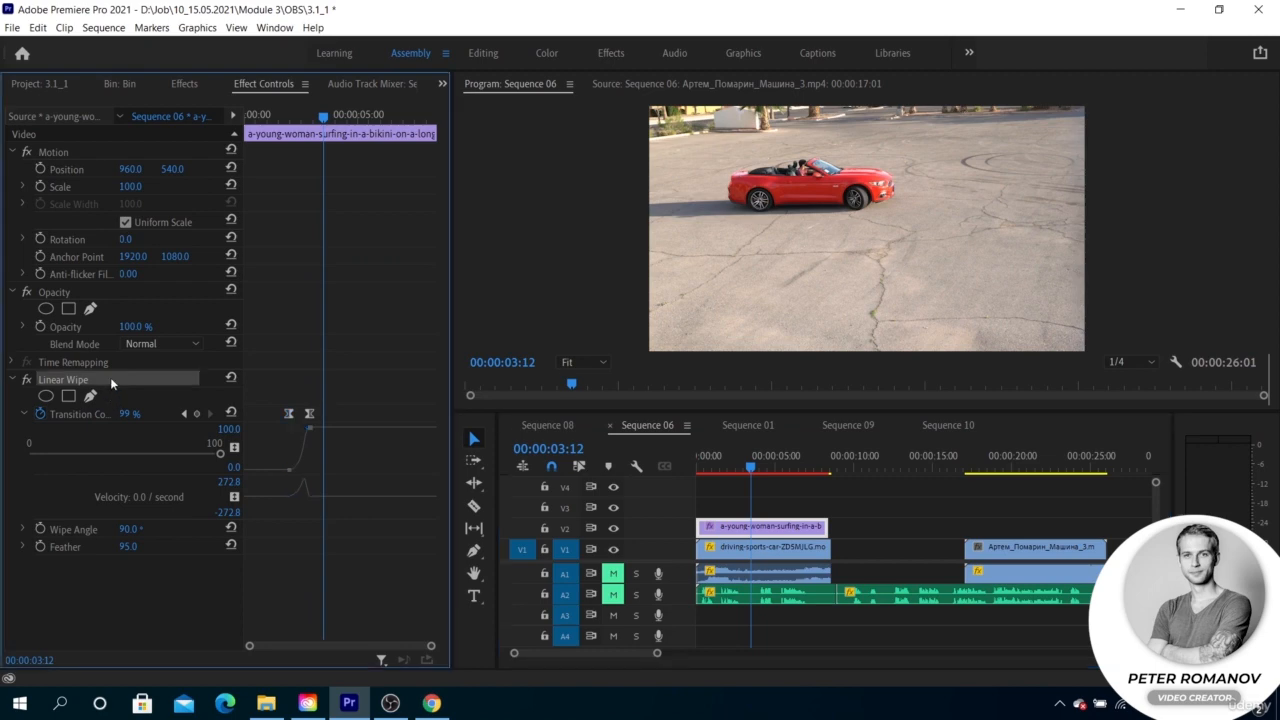
key(Delete)
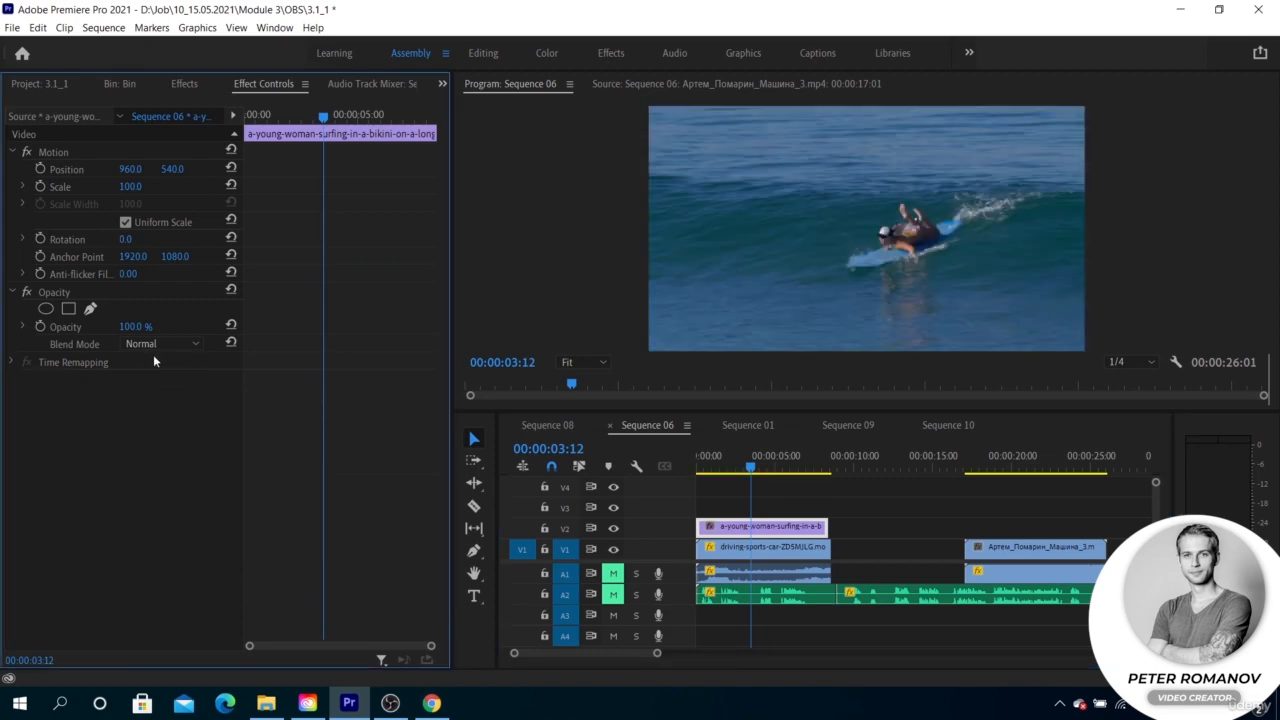
click(188, 83)
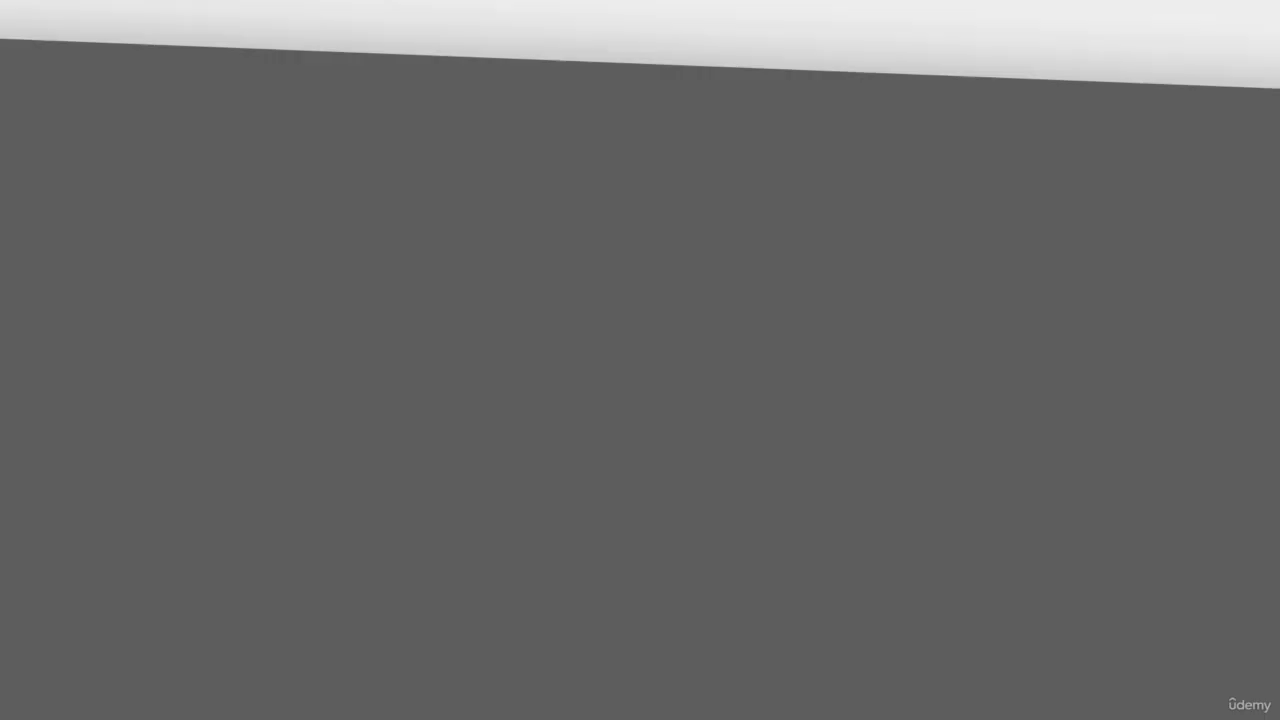